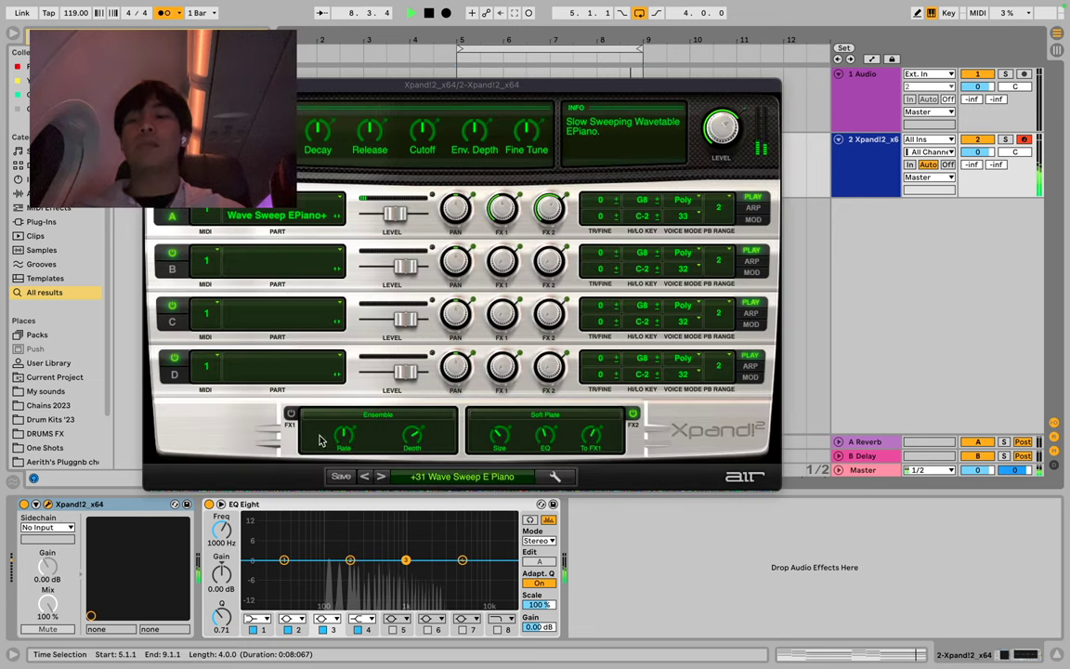
Advance the chord track's Xpand!2 preset through the clavinet sounds to +37 Clavidul and close the plug-in window.
left_click(382, 477)
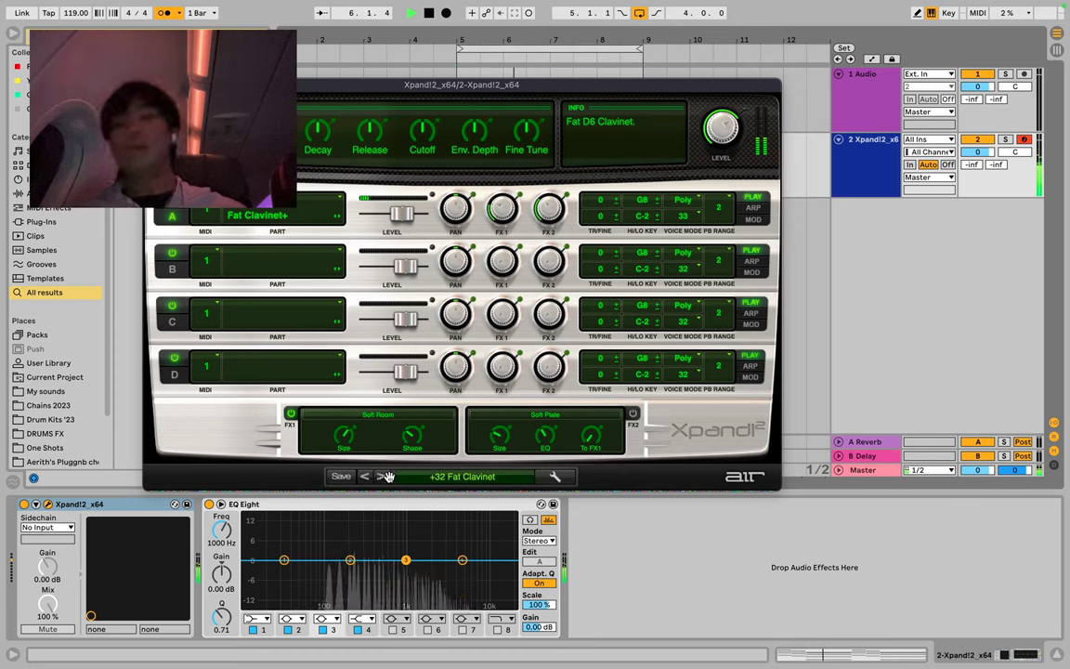
left_click(381, 476)
left_click(383, 476)
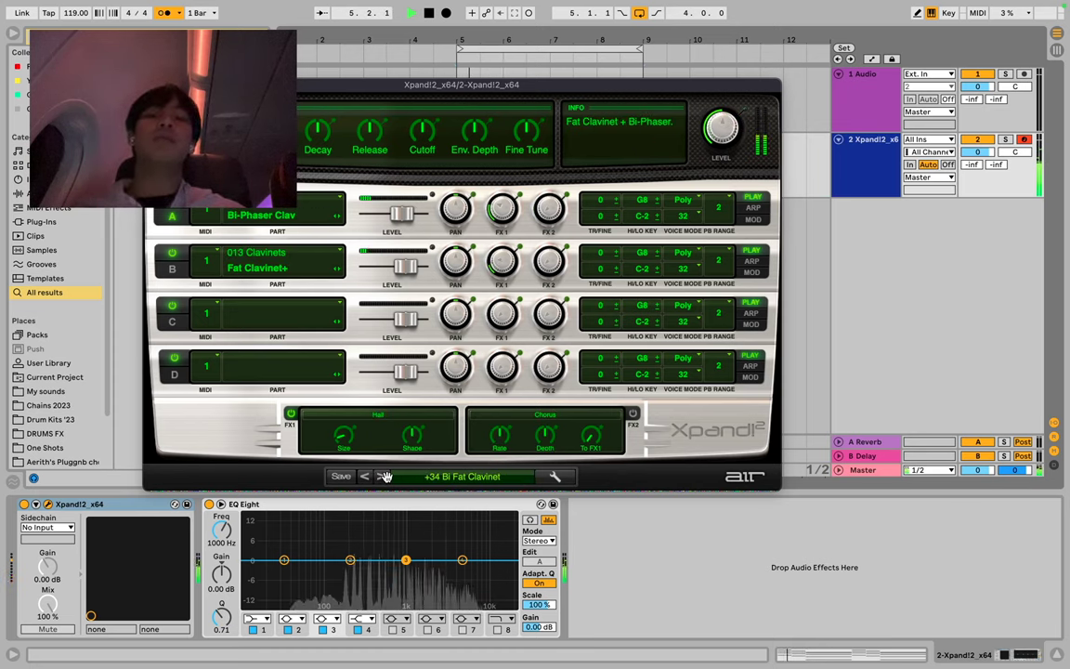
left_click(384, 477)
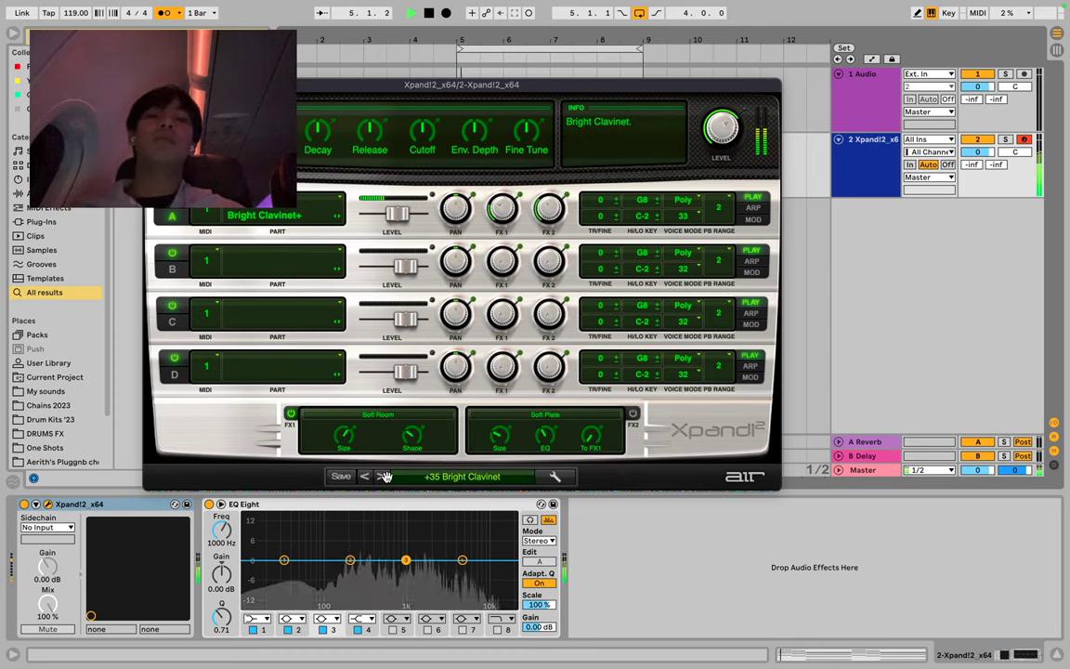
left_click(384, 477)
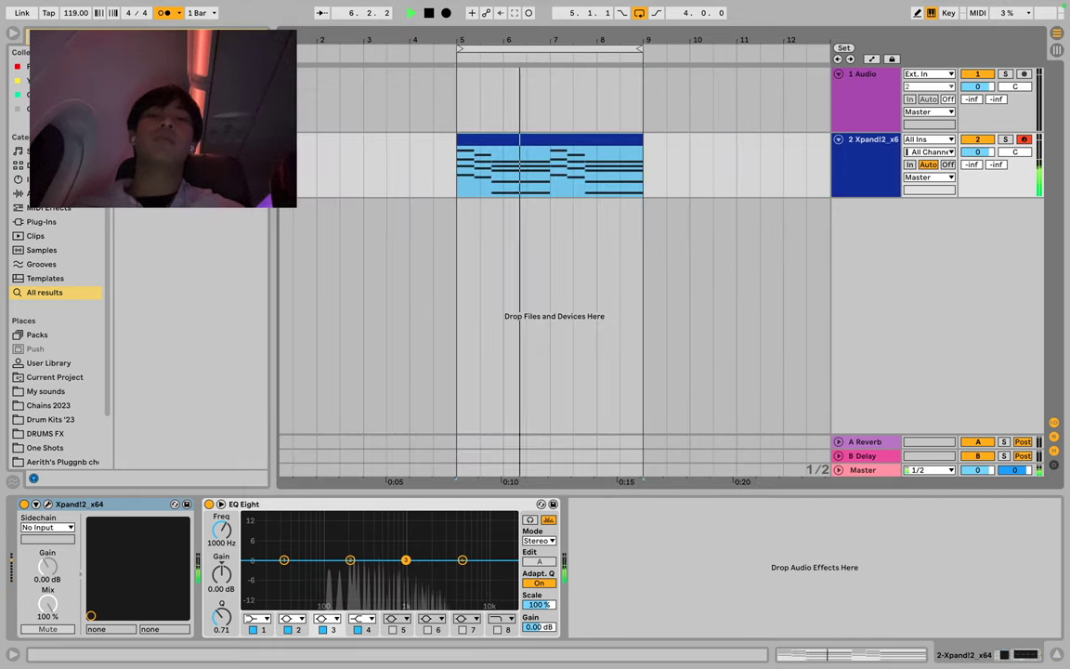
left_click(154, 85)
Open the chord clip and shift the first chord's F3, C#3 and A#2 notes slightly later to create a strum.
double_click(556, 141)
scroll(384, 315, "up", 5)
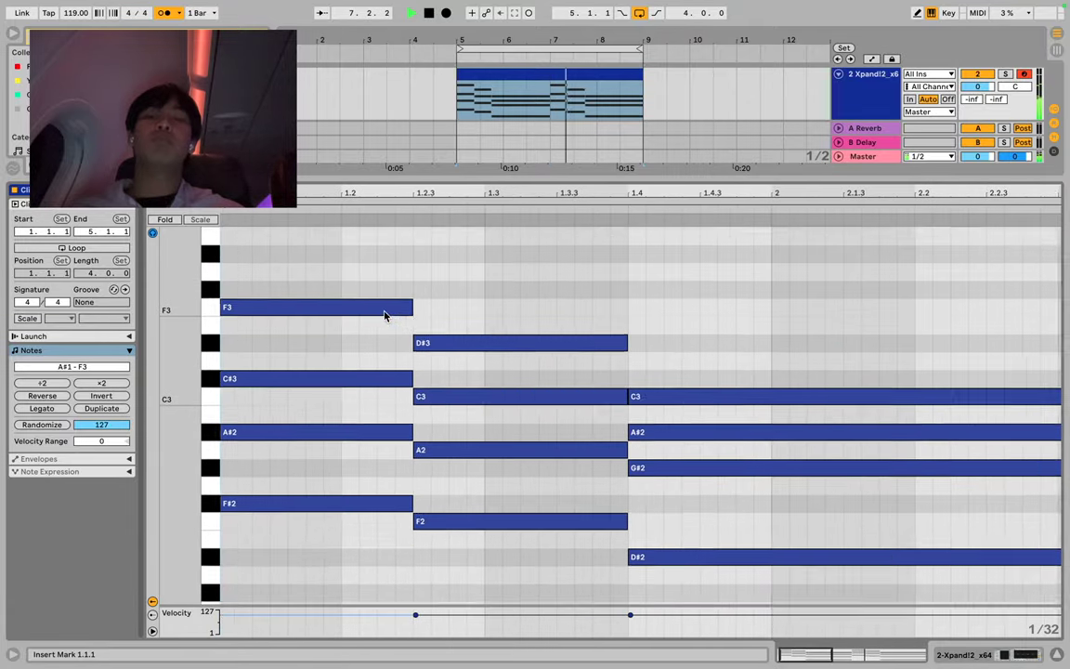
left_click_drag(310, 330, 327, 335)
left_click(310, 396)
key("space")
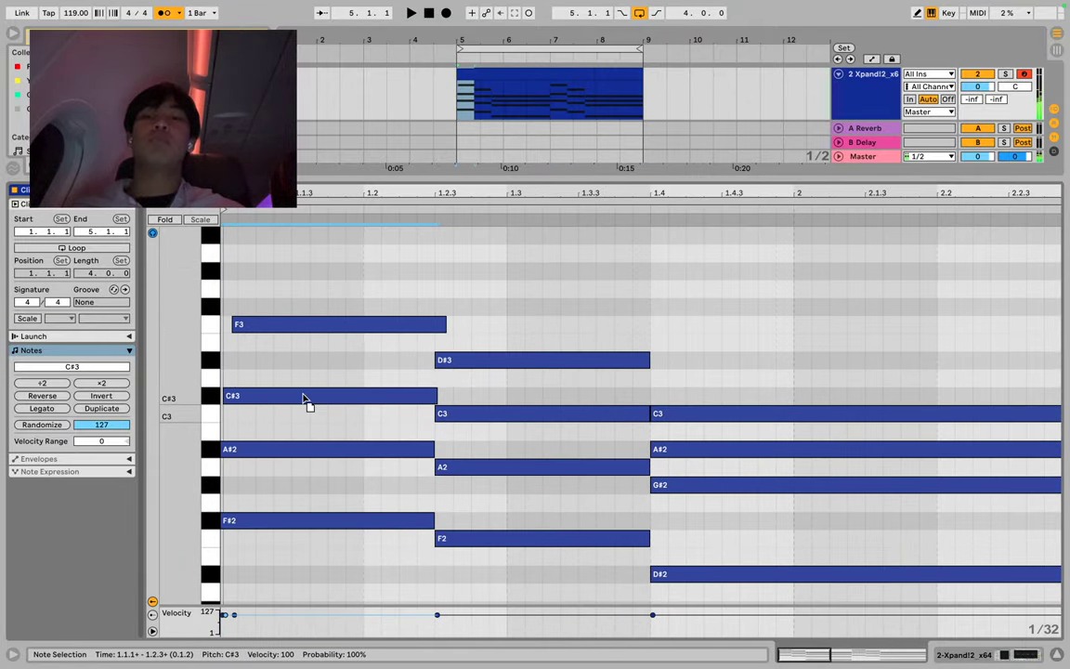
left_click(297, 449)
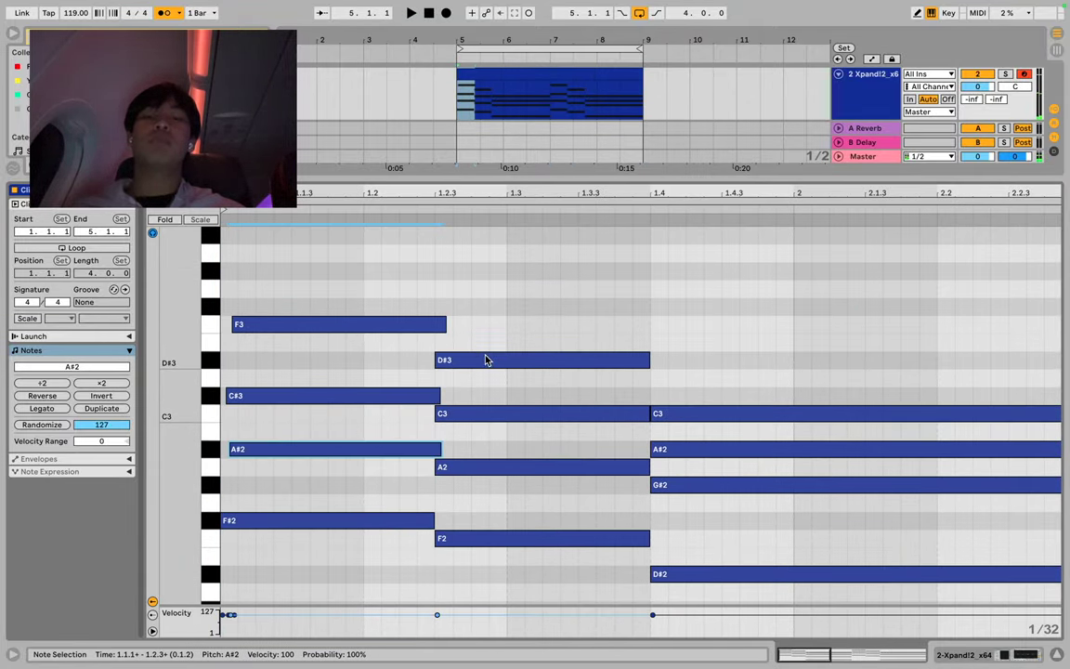
Shift the second chord's D#3, C3 and A2 notes slightly later, shorten its C3, and play the clip.
left_click_drag(485, 360, 495, 361)
left_click(485, 417)
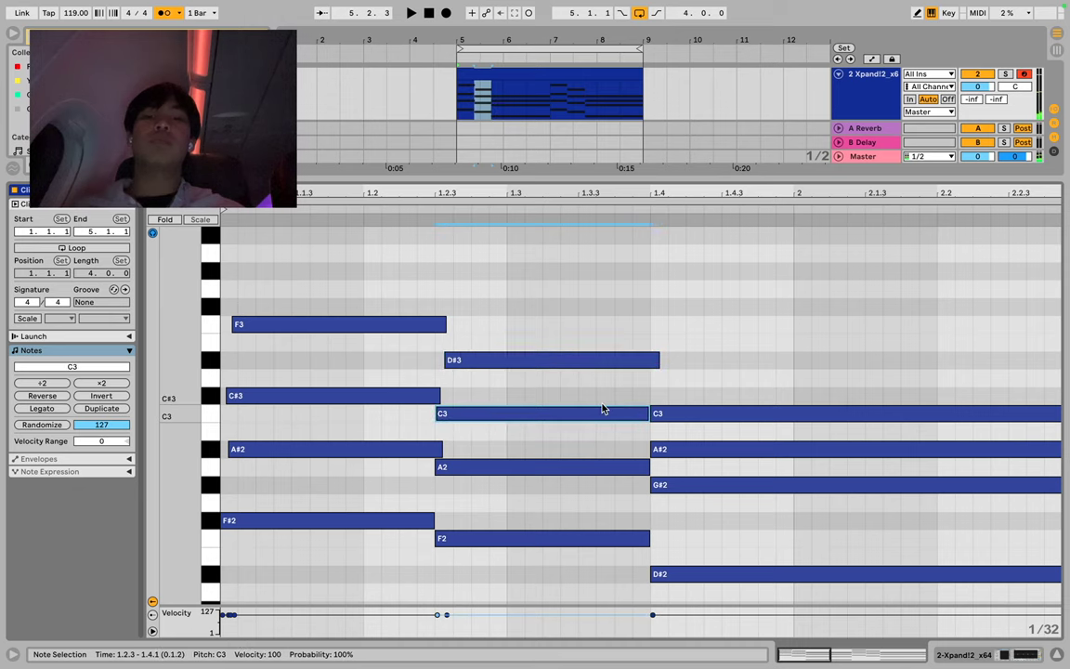
left_click_drag(628, 400, 573, 415)
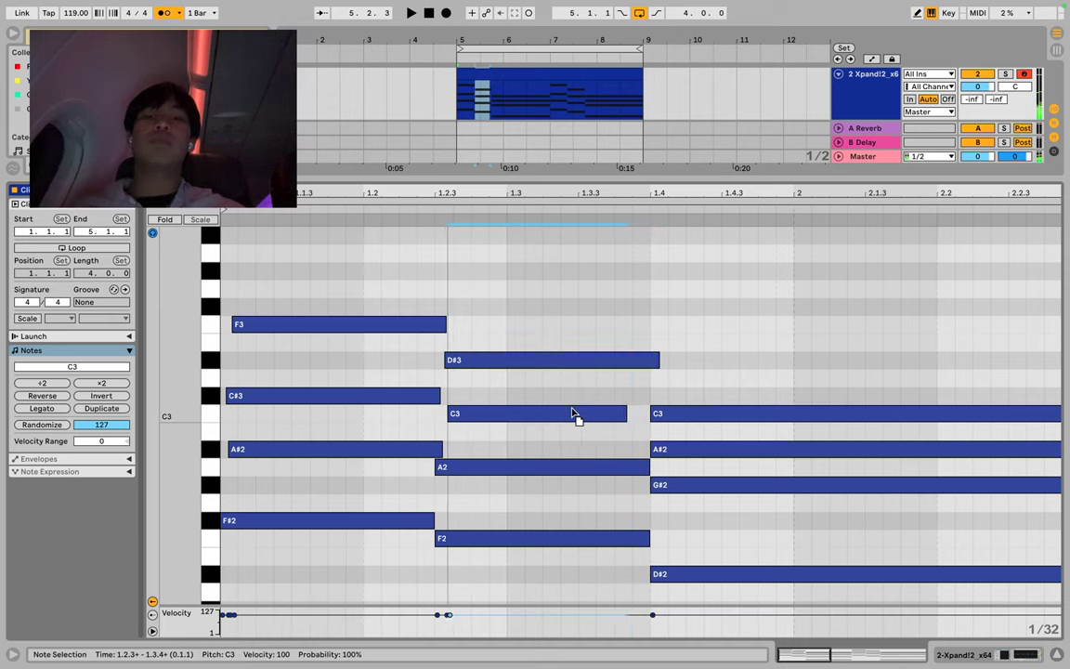
left_click(553, 470)
key("space")
Offset the third chord's C3, A#2, G#2 and D#2 notes slightly later and leave the note editor.
scroll(663, 414, "right", 10)
scroll(663, 413, "down", 3)
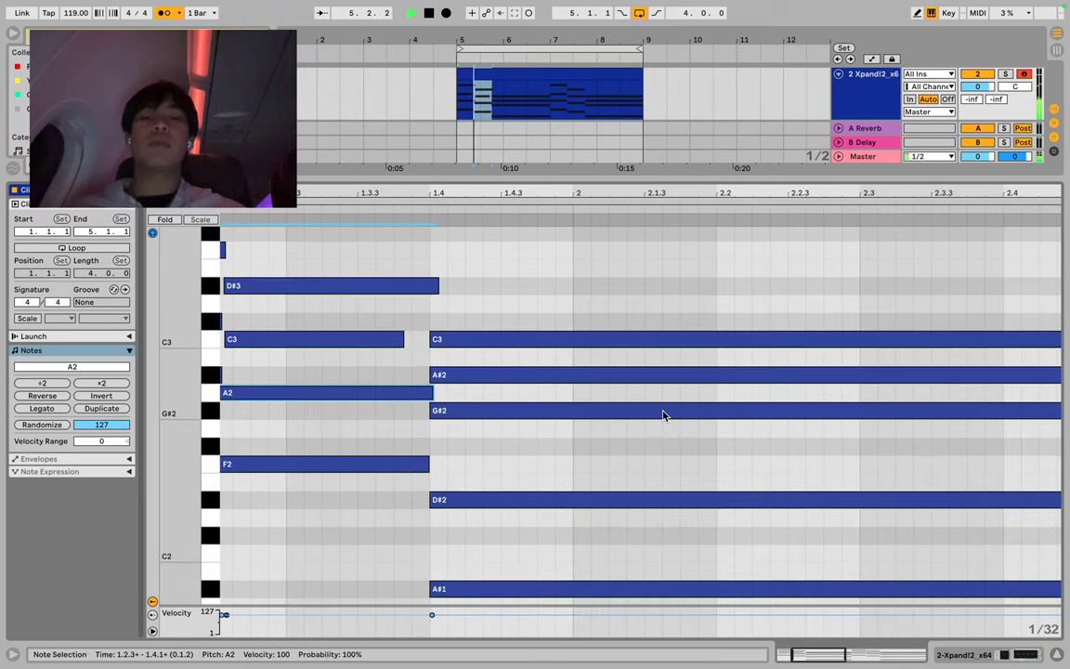
key("space")
left_click_drag(516, 346, 502, 410)
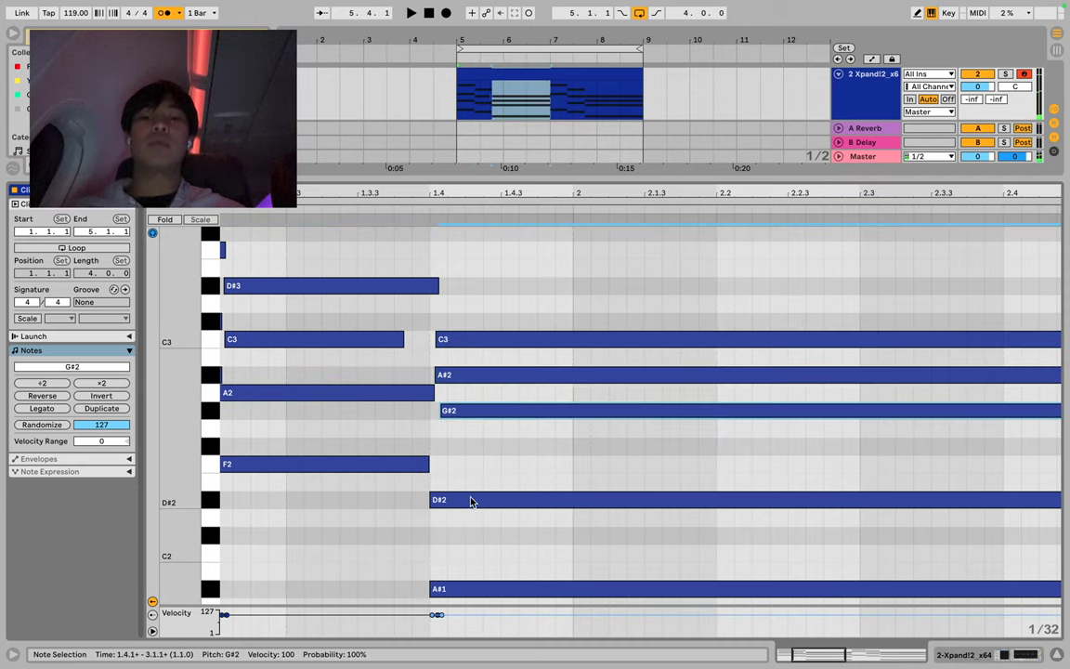
key("minus")
key("shift+Tab")
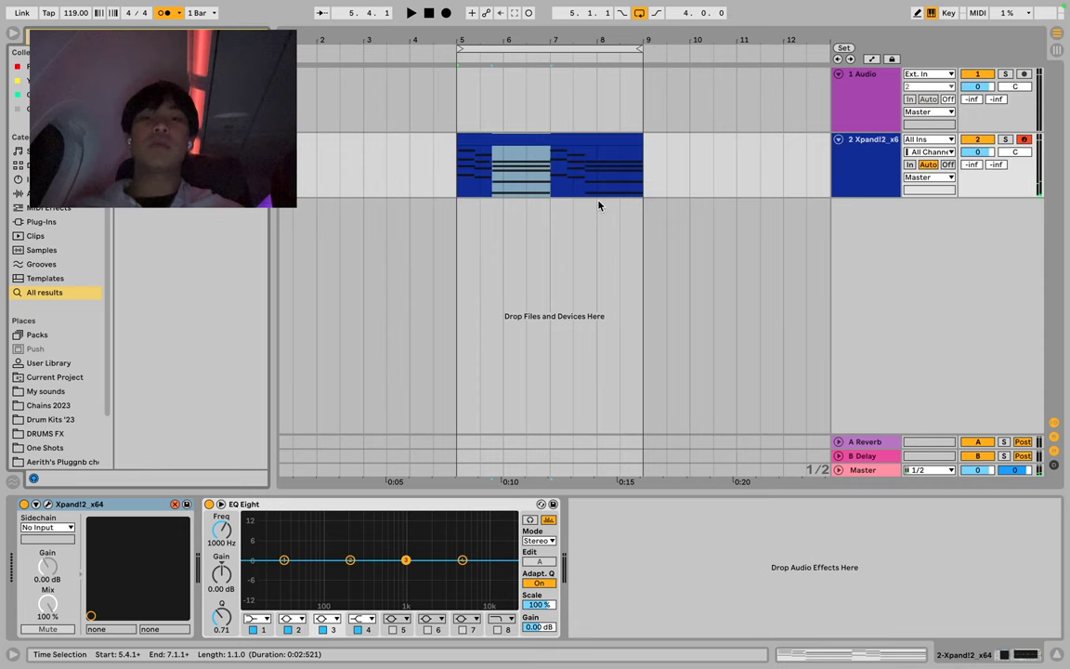
Replace bars 7 to 9 with a duplicate of the strummed first two bars and join both into one four-bar clip.
left_click(490, 185)
left_click(515, 139)
left_click(590, 137)
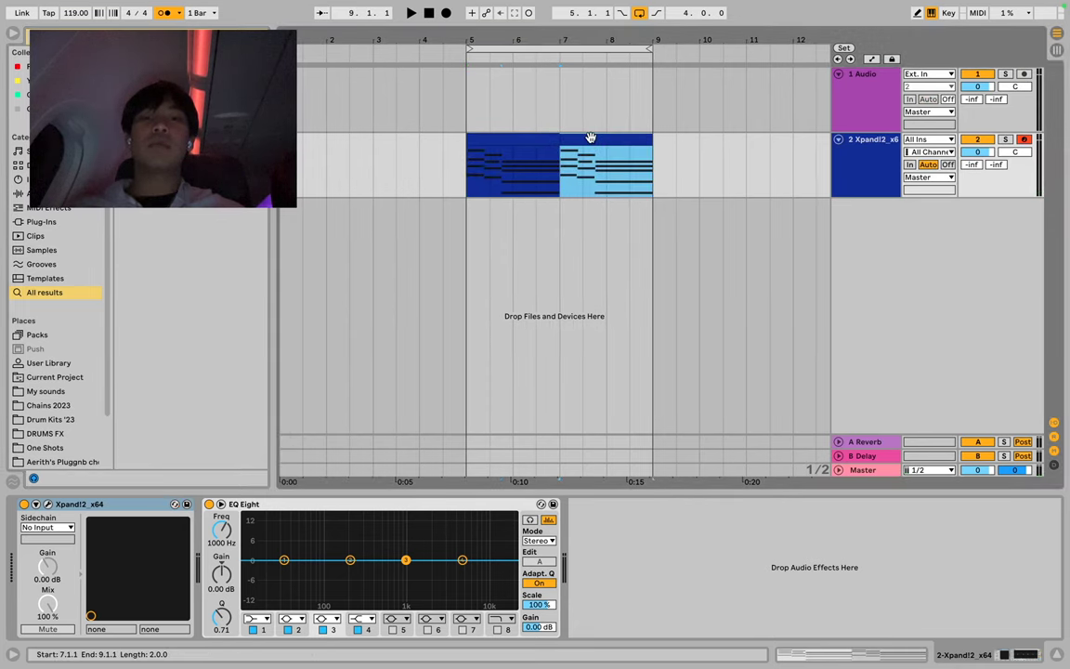
left_click(544, 137, "shift")
Transpose all notes of the chord clip down two semitones.
double_click(543, 137)
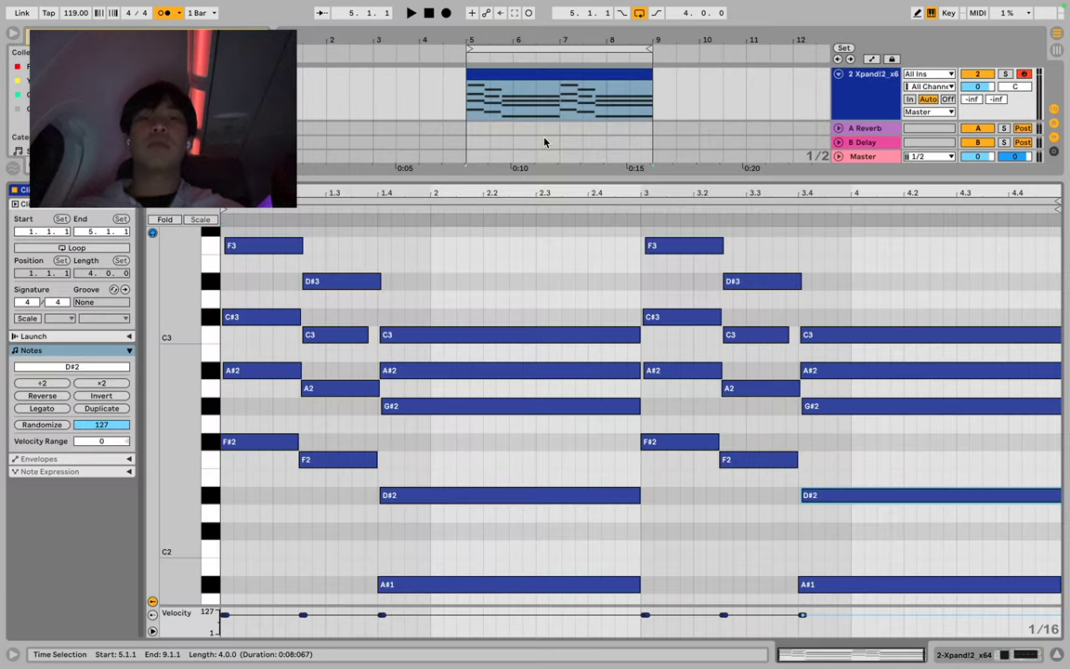
key("ctrl+a")
key("Down")
key("Down")
key("Down")
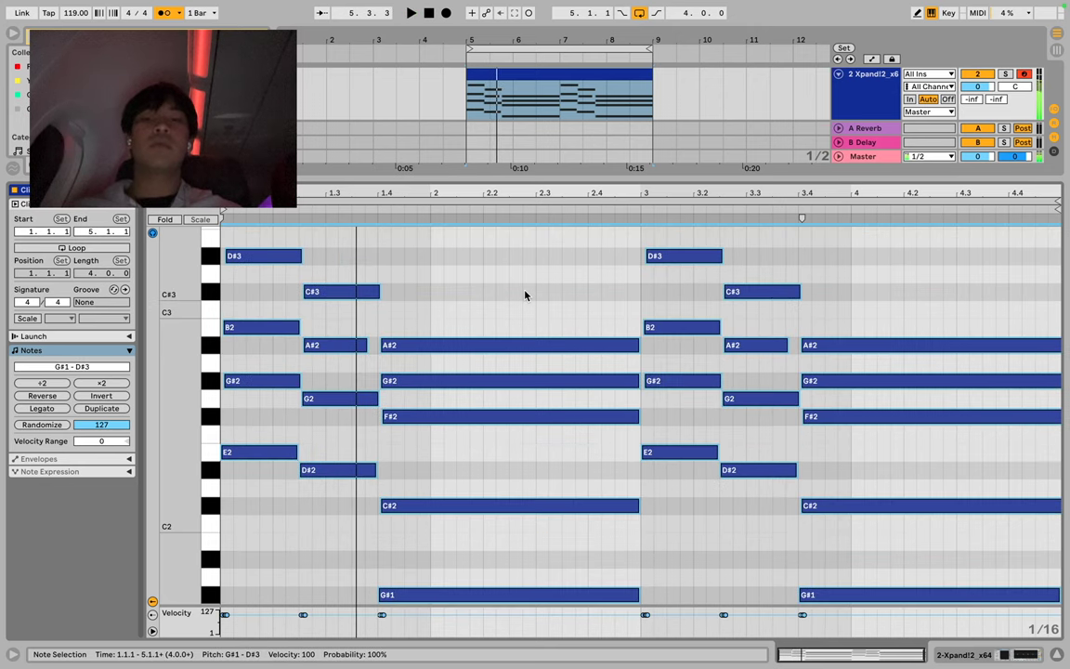
Reopen Xpand!2 on the chord track and bring up its preset list.
key("shift+Tab")
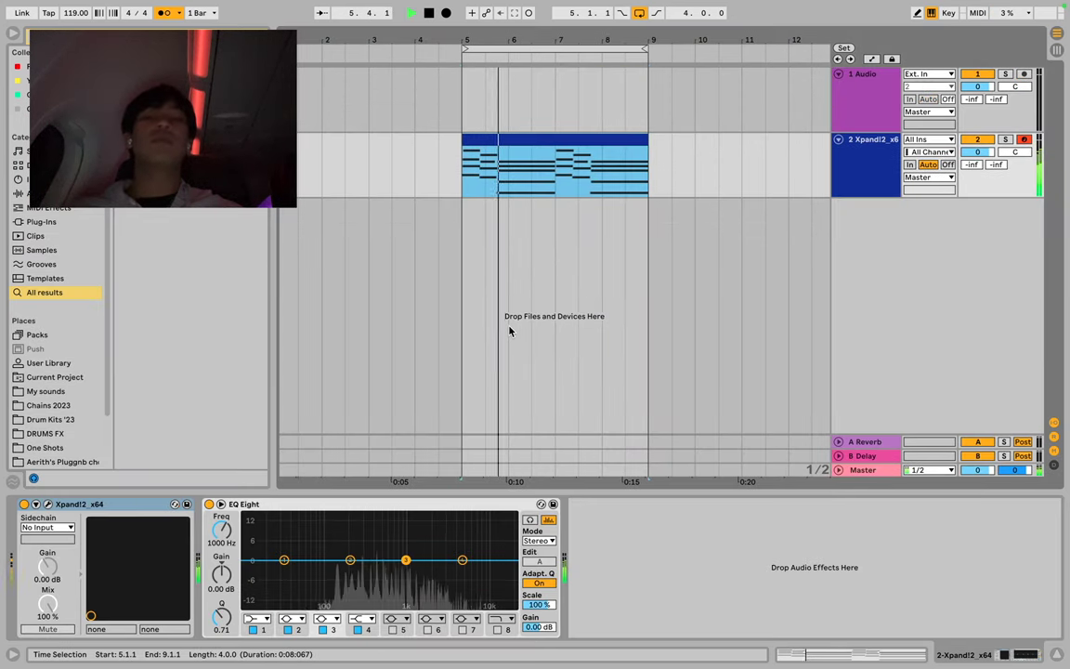
left_click(46, 503)
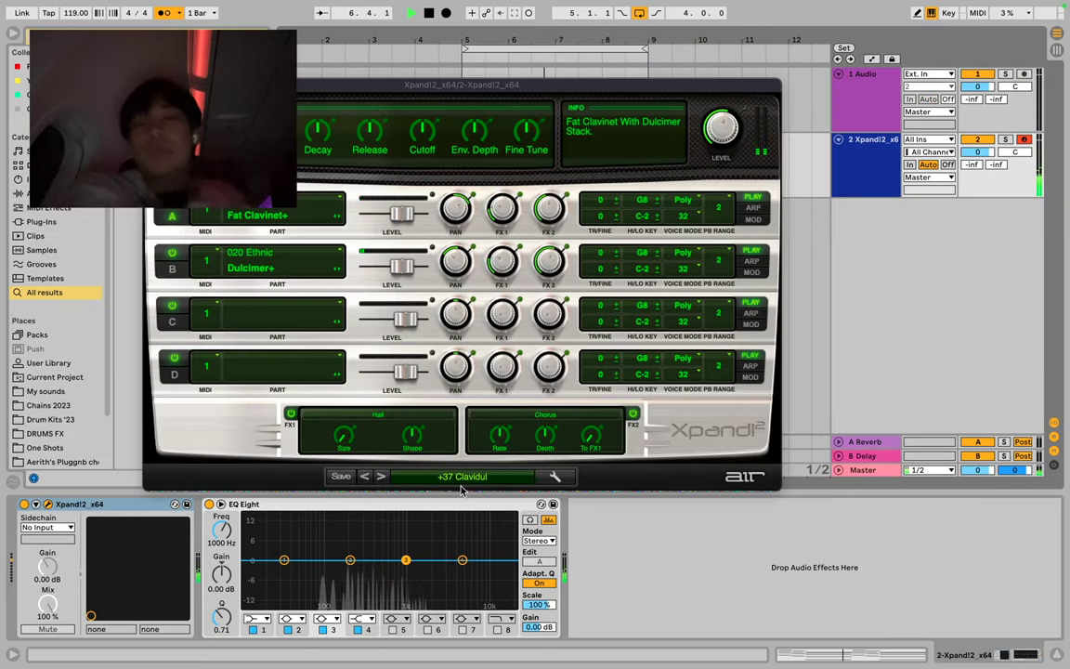
left_click(437, 476)
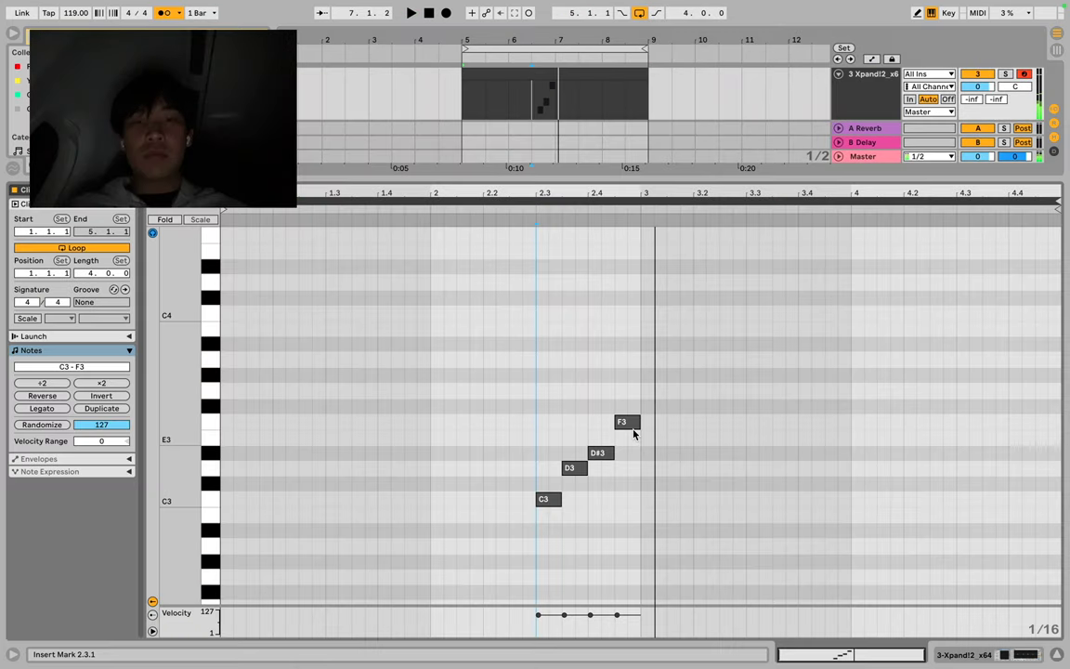
Duplicate the C3–F3 run on track 3 and transpose the copy up seven semitones to G3–C4.
key("space")
key("ctrl+a")
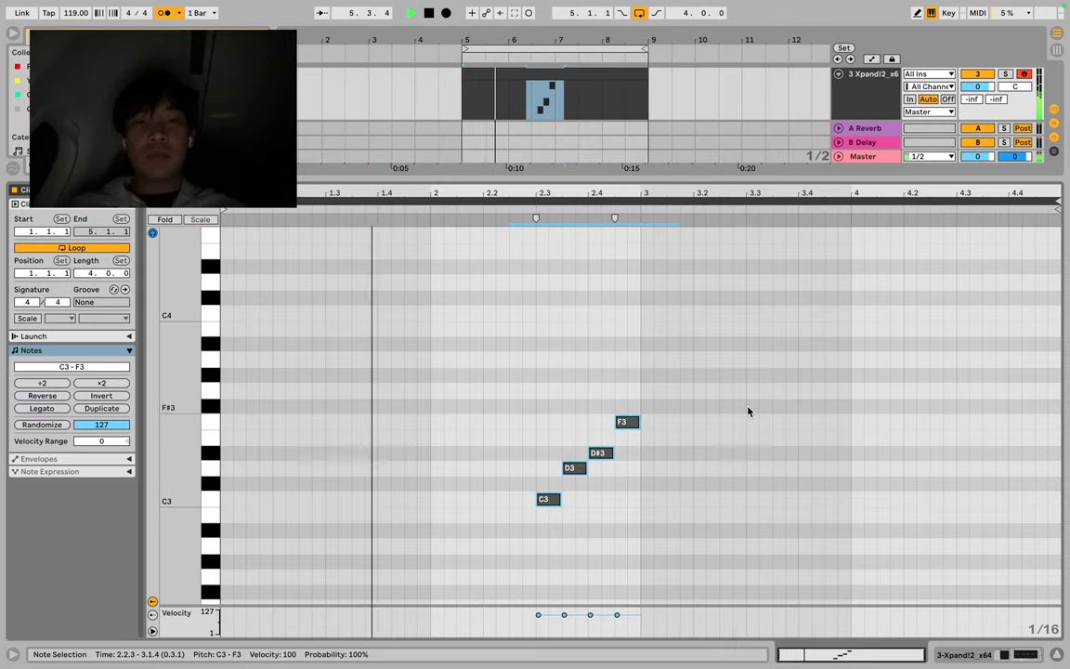
key("ctrl+c")
key("ctrl+v")
key("Up")
key("Up")
key("Up")
key("Up")
key("Up")
key("Up")
key("Up")
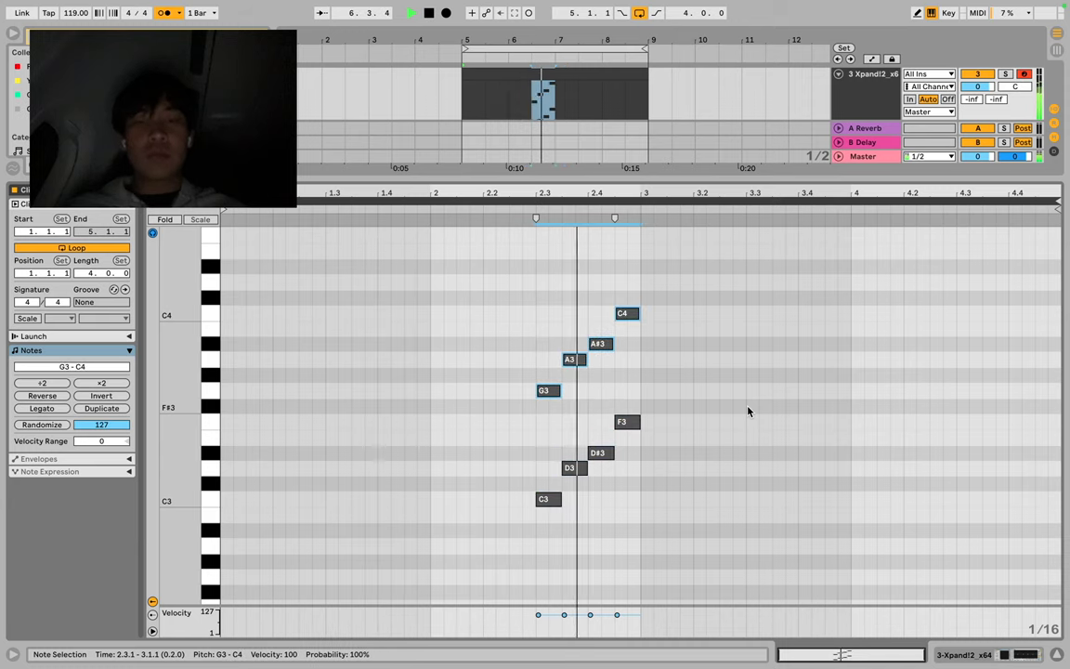
left_click(523, 299)
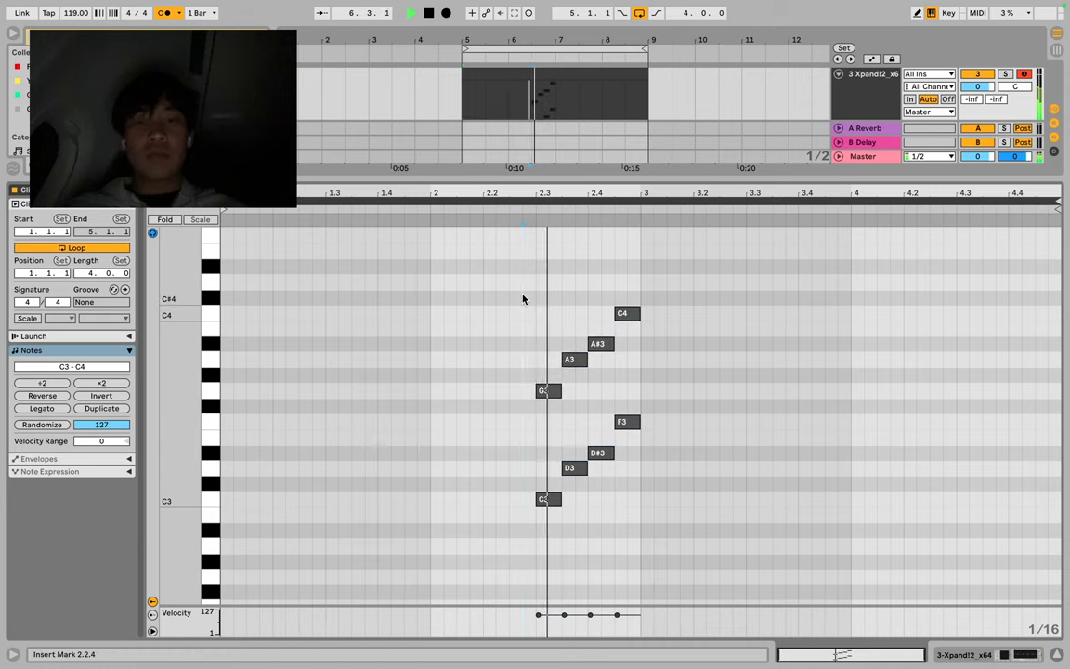
Try the upper four-note run at lower transpositions, including starts on D#3 and D3.
key("space")
left_click_drag(681, 266, 502, 450)
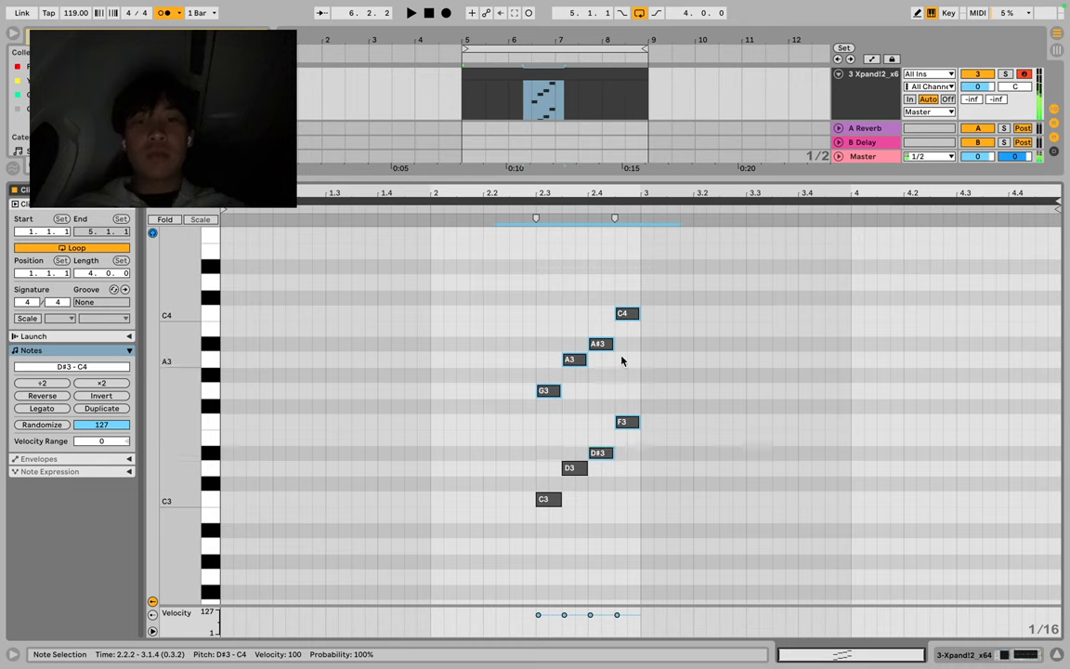
left_click_drag(684, 305, 513, 394)
key("Down")
key("Down")
key("Down")
key("Down")
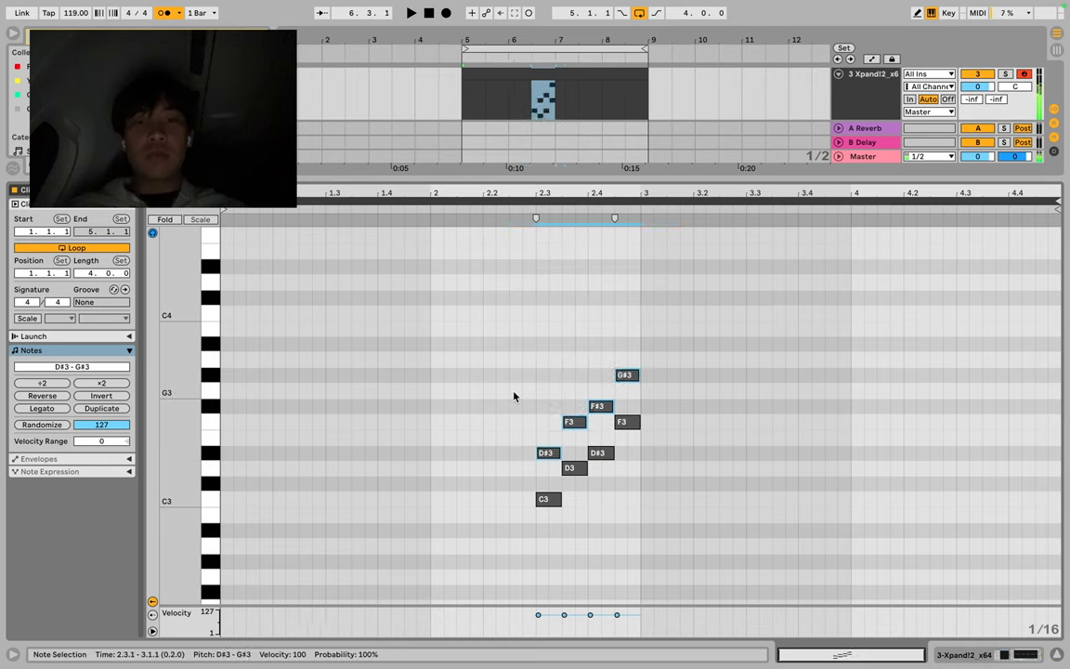
key("Down")
key("Down")
key("Down")
key("Up")
key("Up")
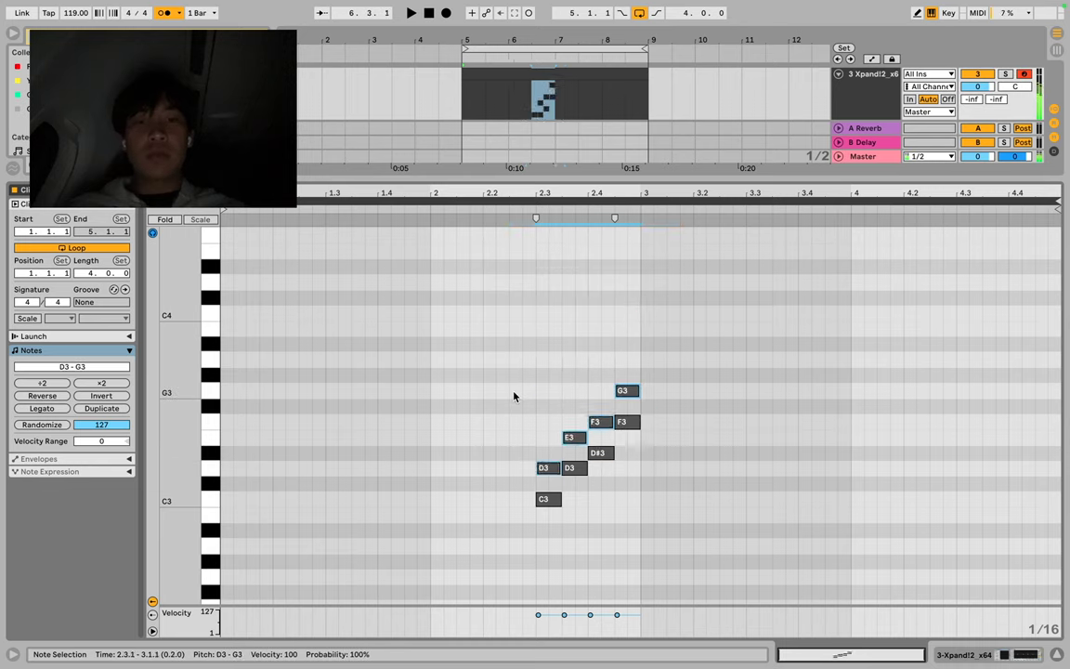
Transpose the upper run back up to G3–C4 and play it with the lower run.
key("Up")
key("Up")
key("Up")
key("Up")
key("Up")
key("space")
left_click(537, 341)
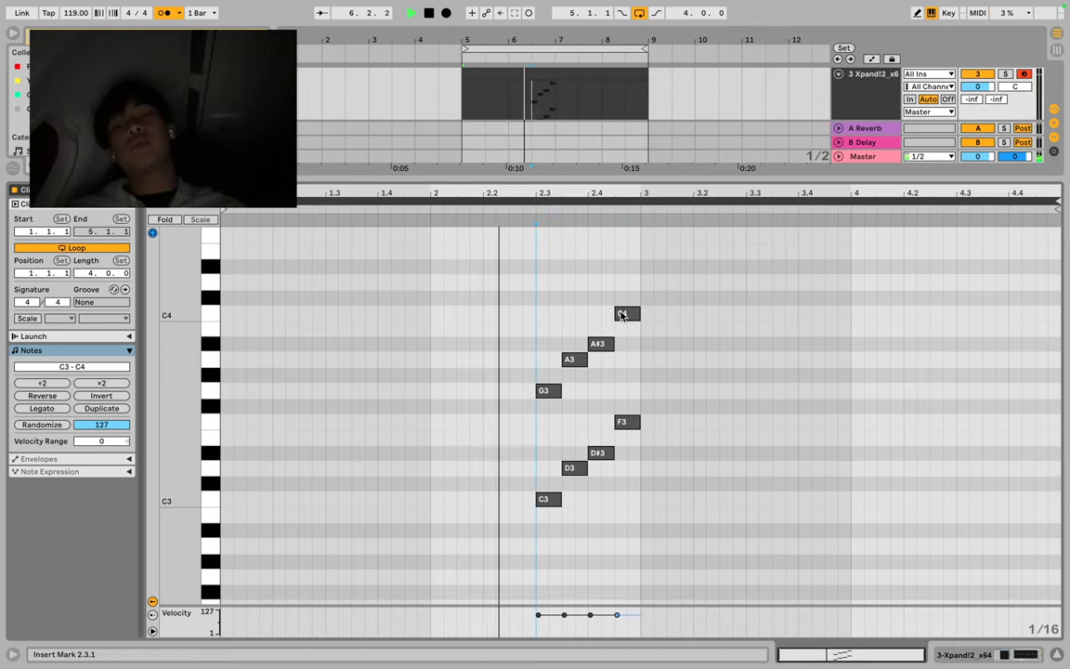
Lengthen the run's final F3 and C4 notes to about the start of bar 4 in the track 3 clip.
key("shift+Tab")
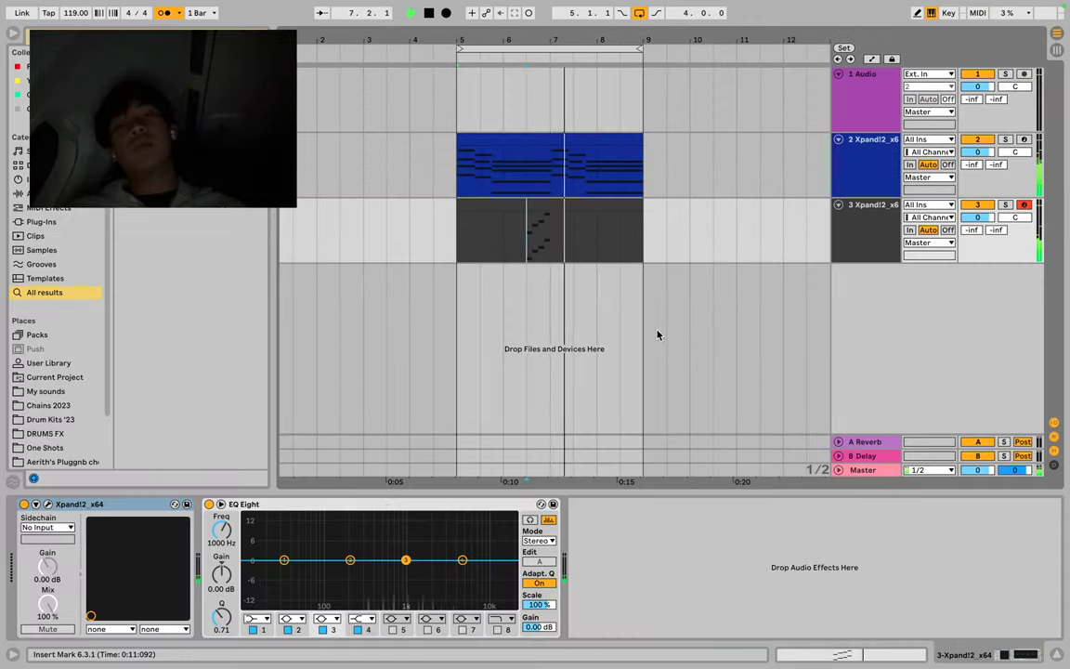
double_click(554, 209)
left_click_drag(698, 303, 838, 425)
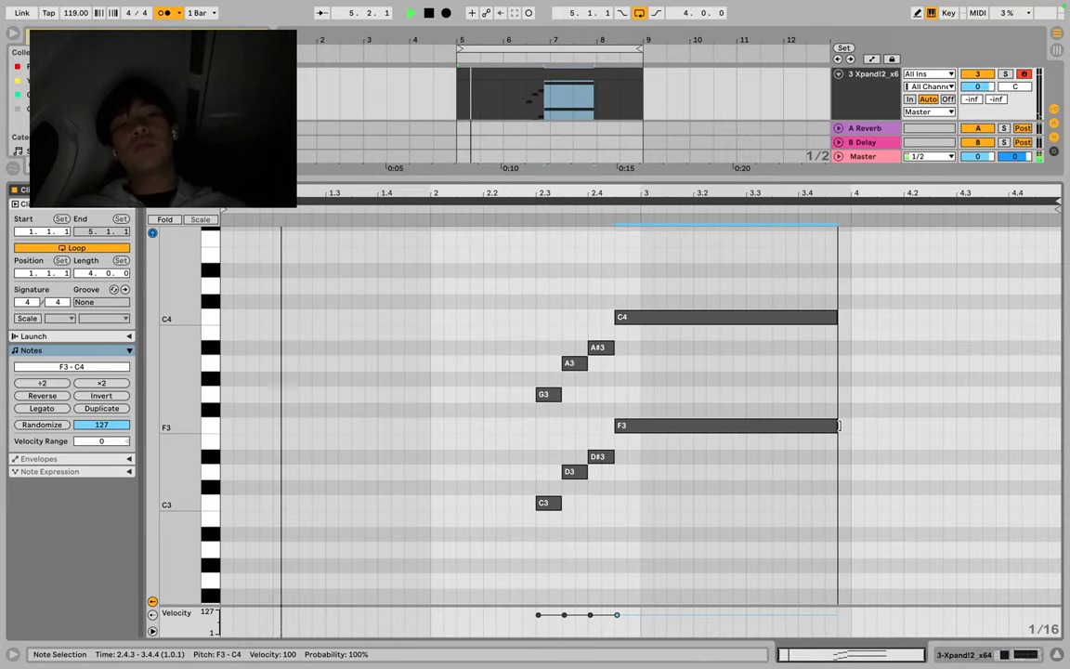
key("shift+Tab")
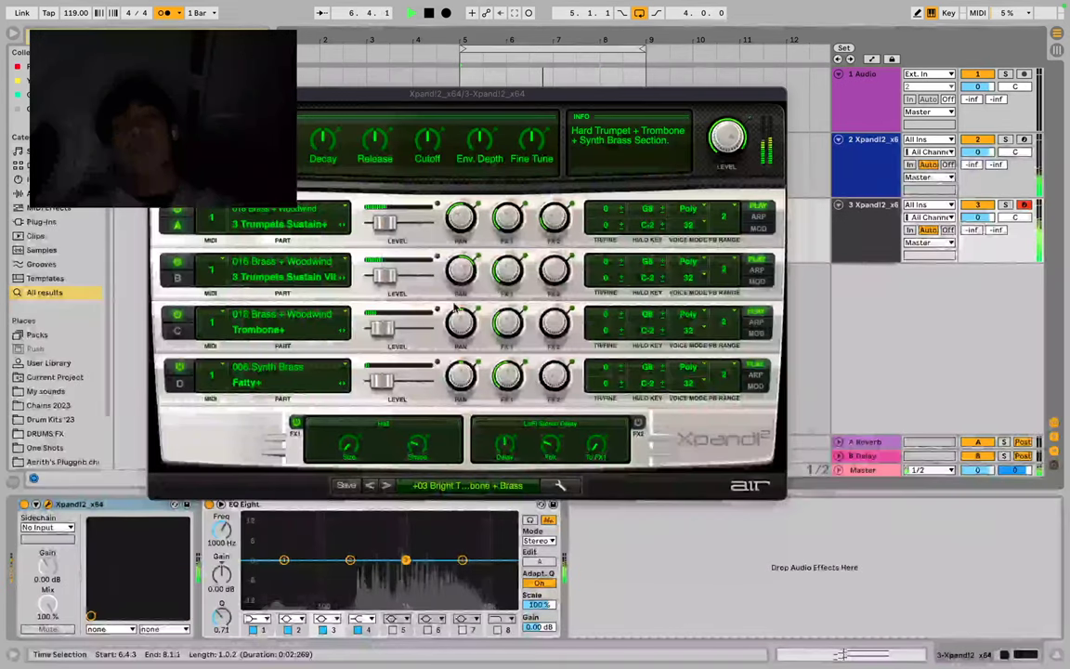
Try the next Xpand!2 preset on track 3, return to the +03 trombone and brass preset, and play the loop.
left_click(174, 503)
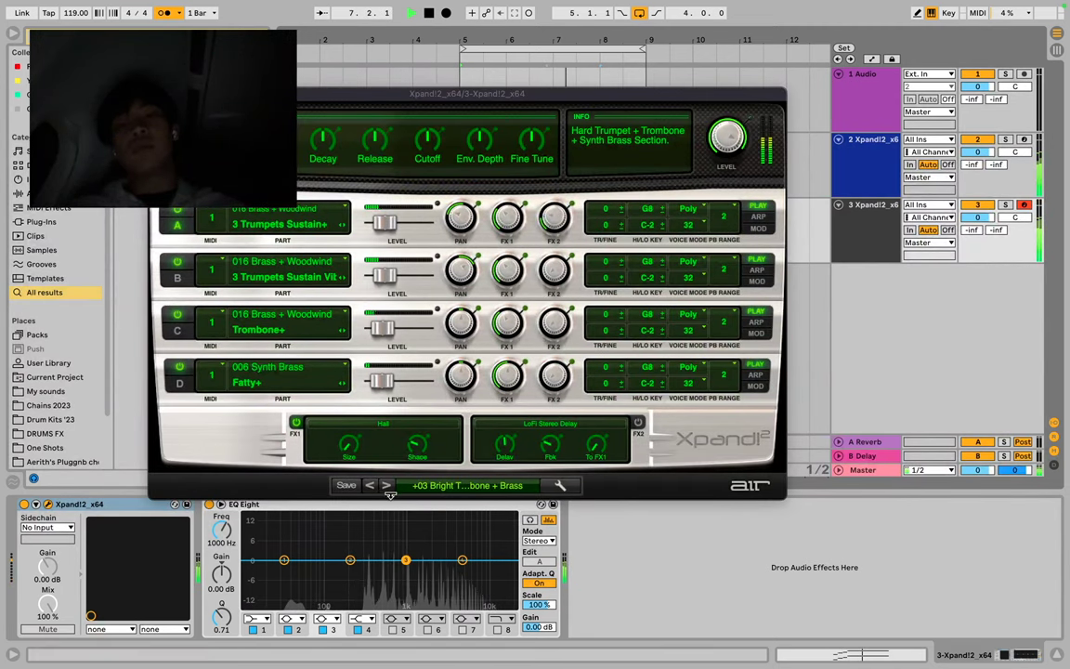
left_click(386, 484)
left_click(370, 485)
key("space")
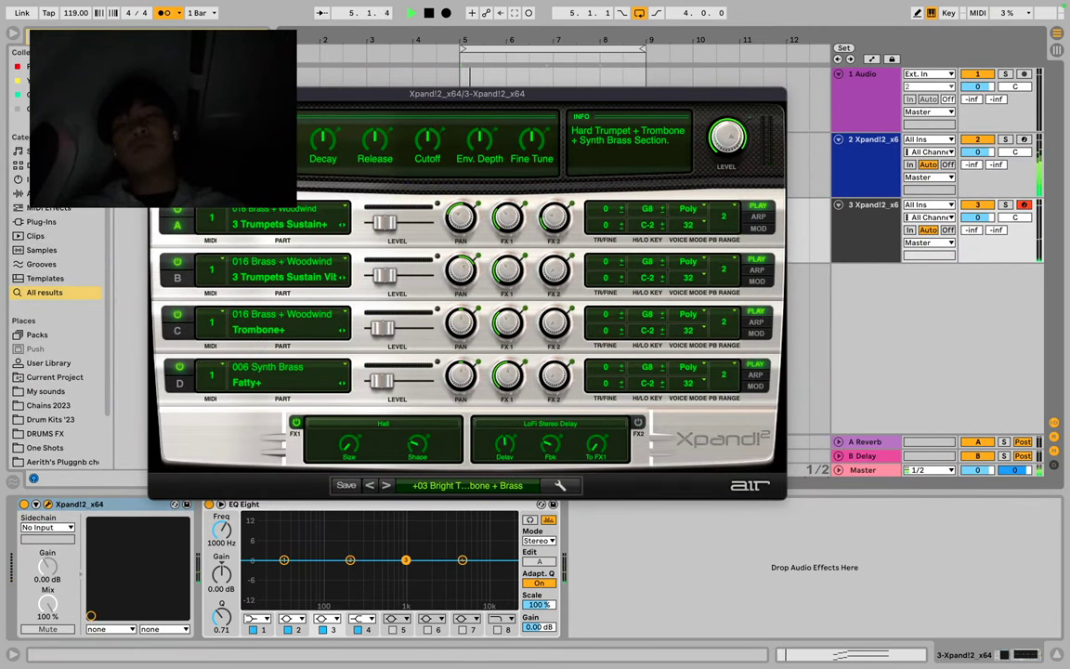
Reopen the track 3 clip and extend the sustained F3 and C4 notes to the clip's end at 5.1.1.
left_click(516, 218)
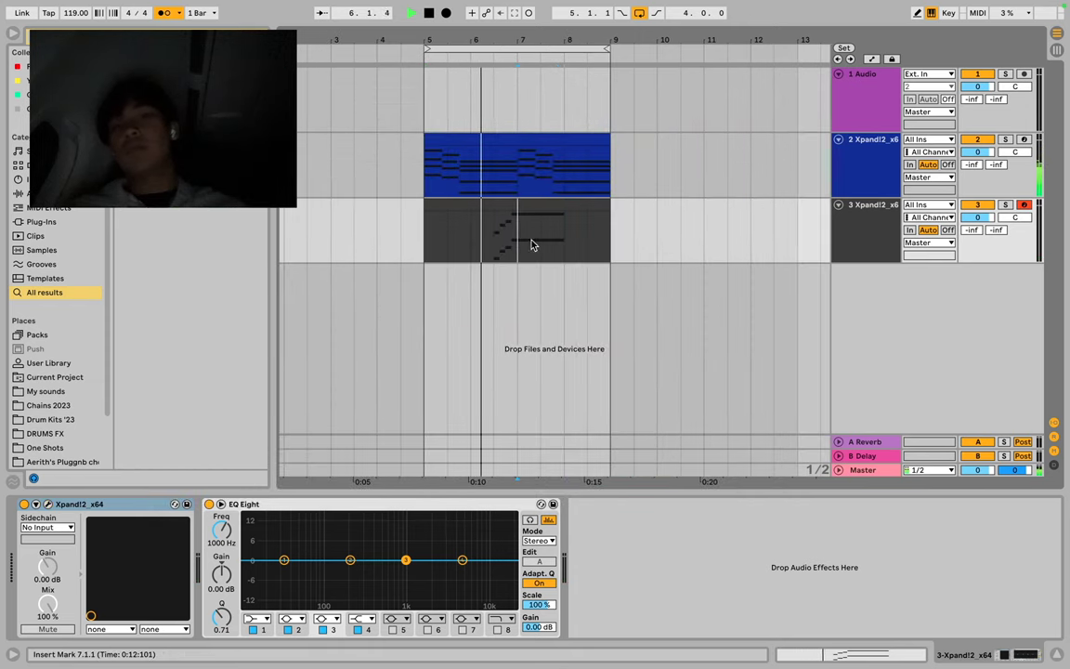
left_click(562, 244)
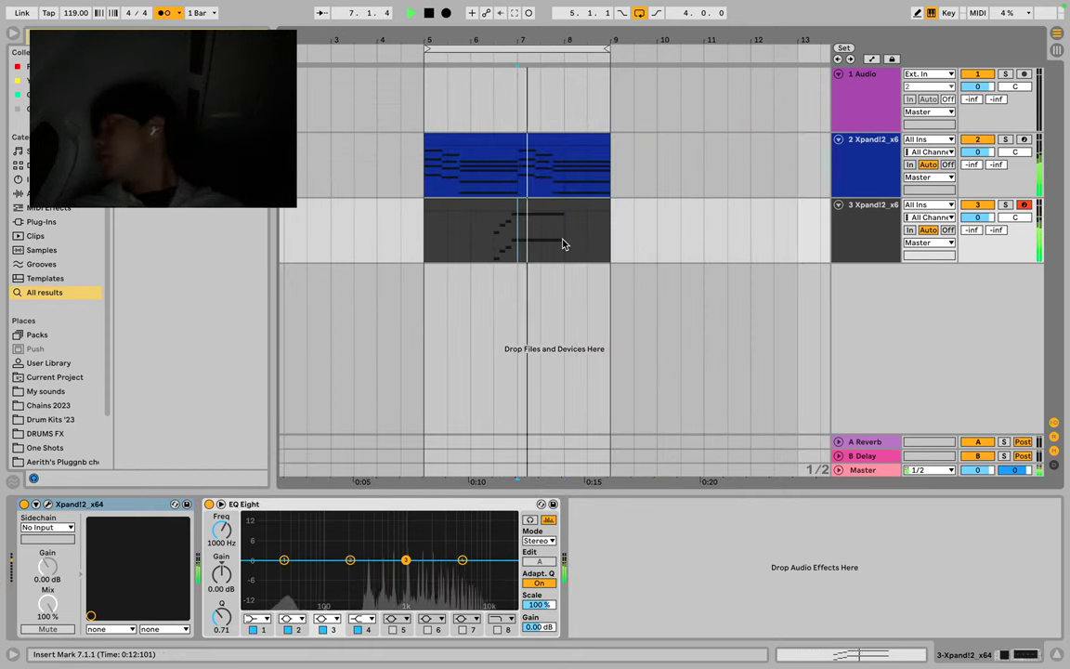
double_click(555, 205)
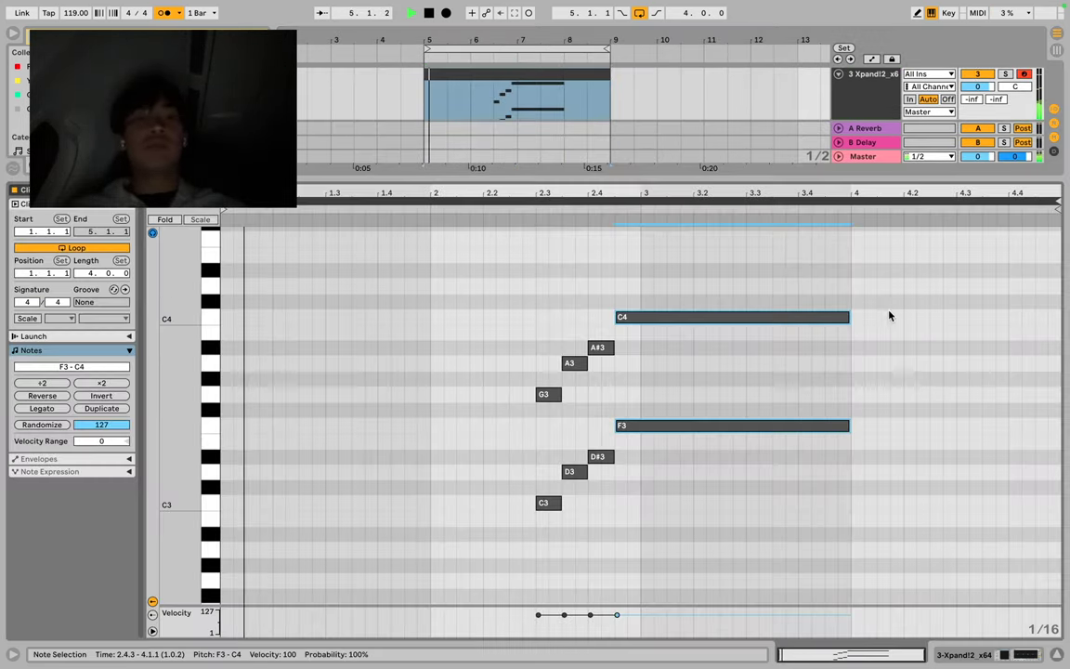
left_click_drag(848, 317, 1059, 329)
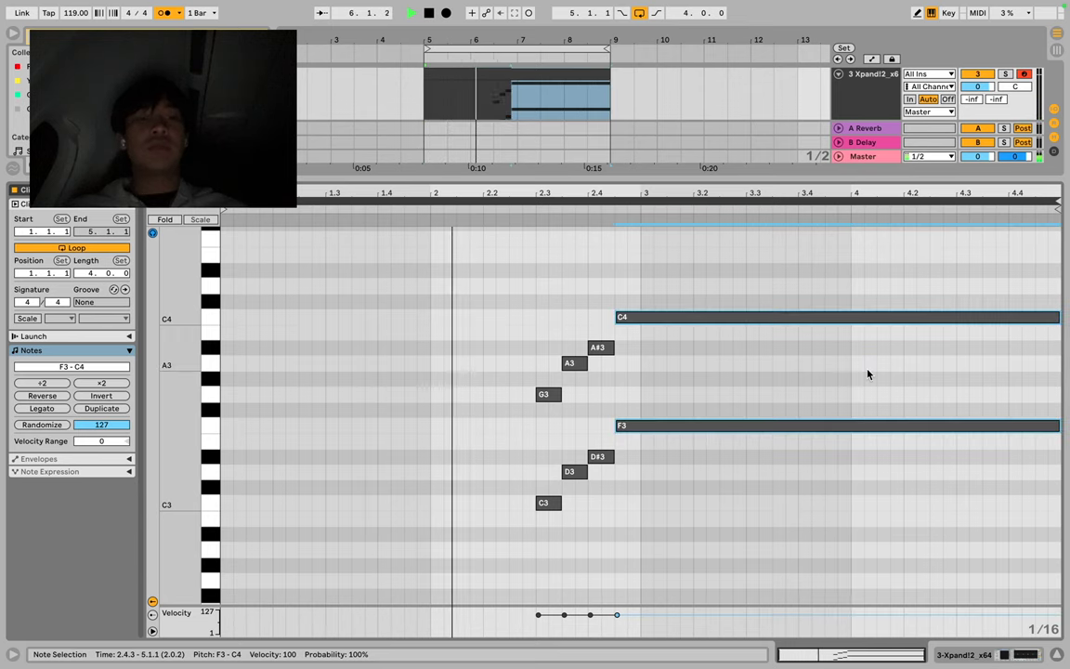
scroll(867, 372, "up", 3)
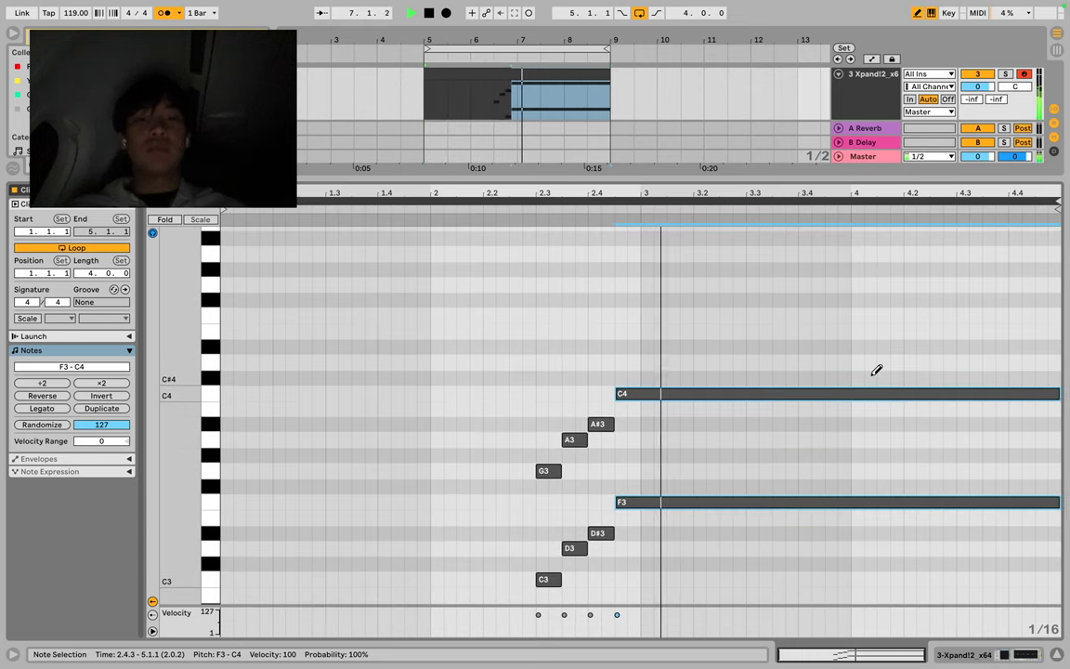
Add a D4 note from 3.4.1 to the track 3 clip's end and a matching G3 note below it.
left_click(805, 376)
key("space")
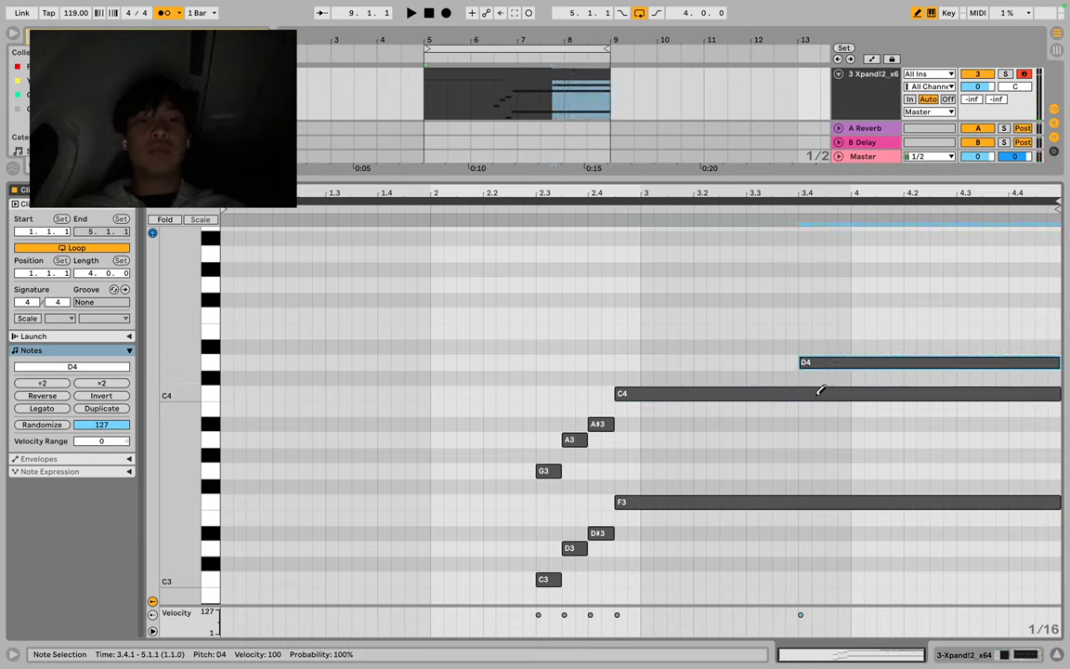
left_click_drag(806, 363, 804, 393)
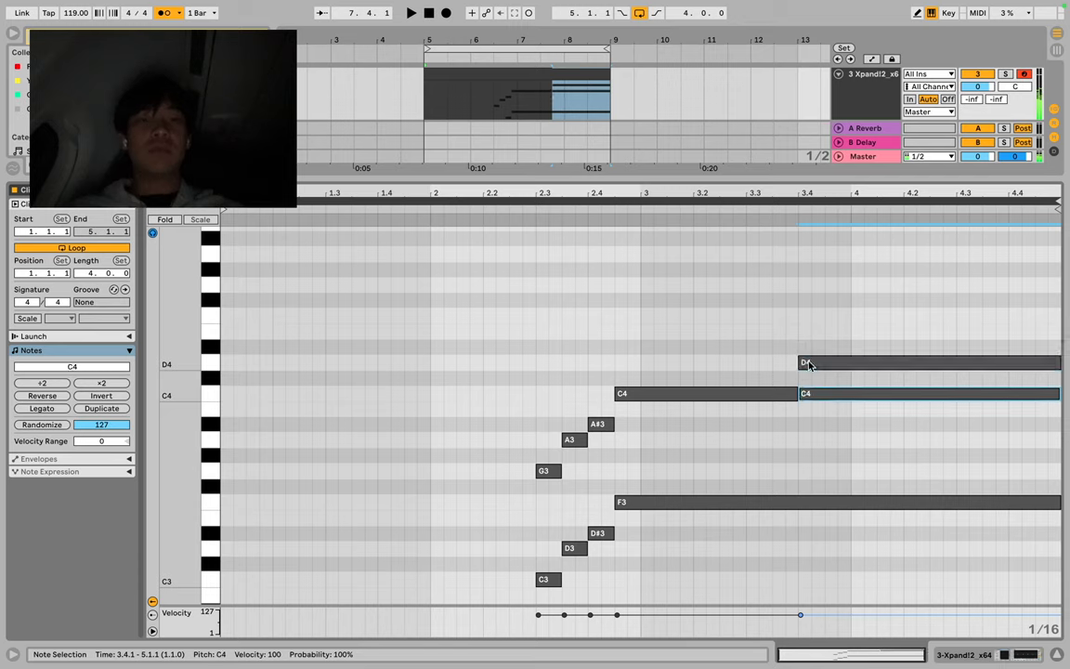
key("Down")
key("Down")
key("Down")
key("Down")
key("Down")
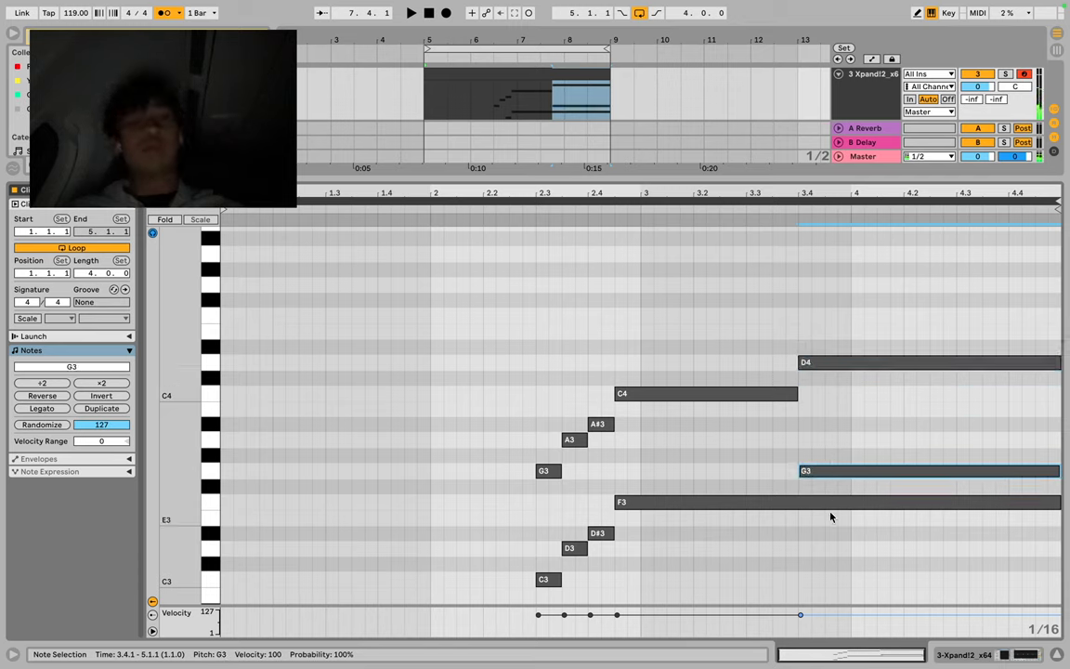
Trim the sustained F3 note so it ends at 3.4.1, and play the loop.
key("b")
left_click(805, 501)
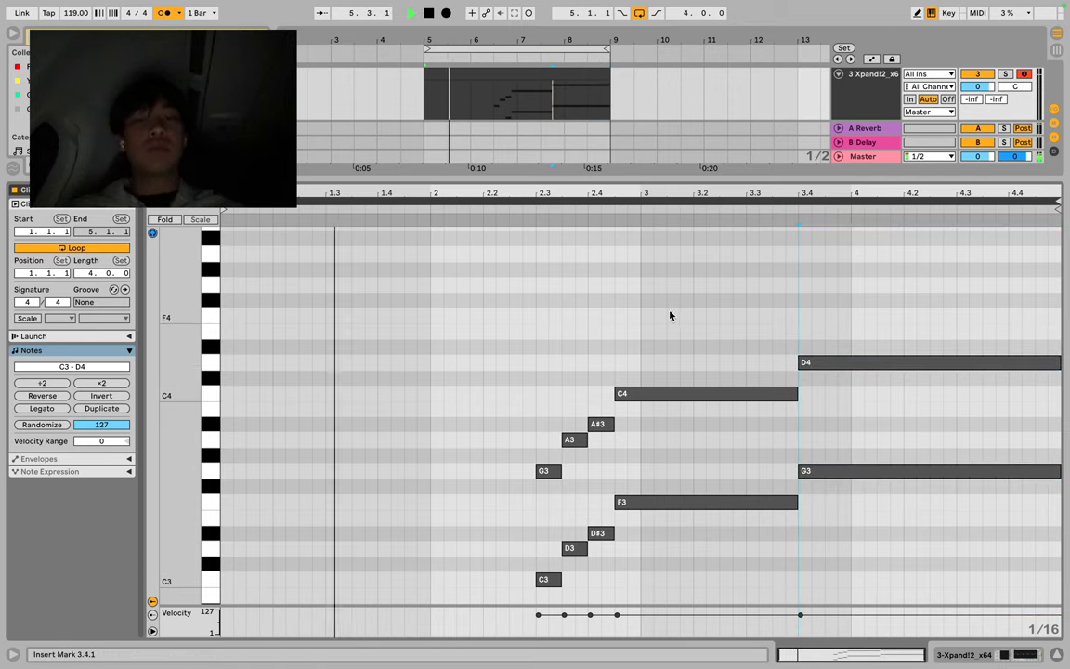
scroll(635, 325, "down", 2)
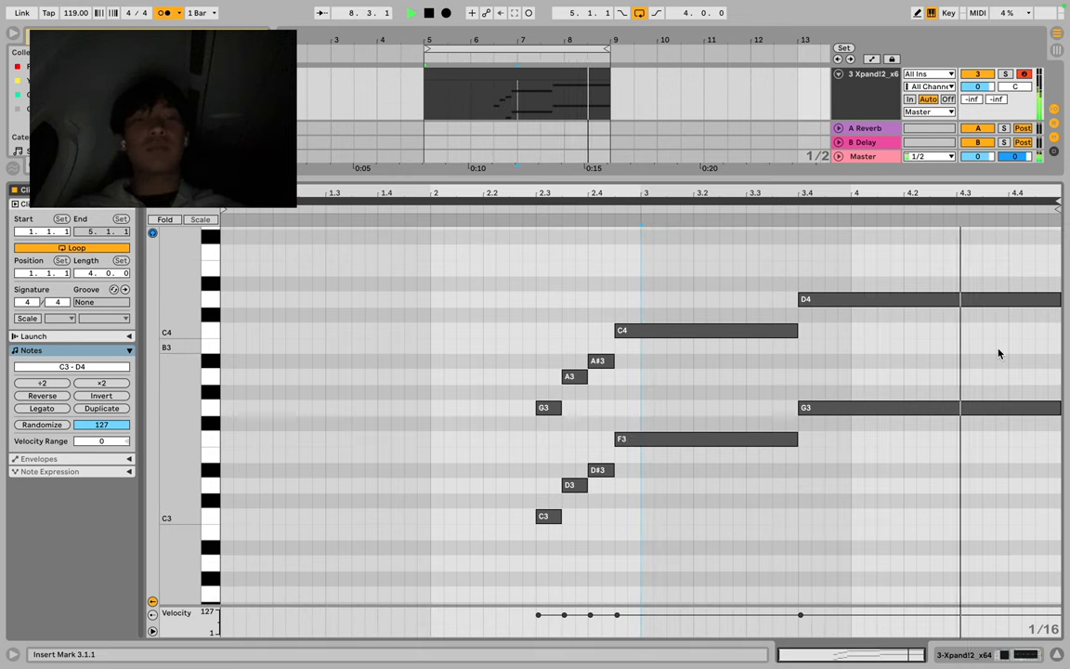
scroll(797, 327, "up", 1)
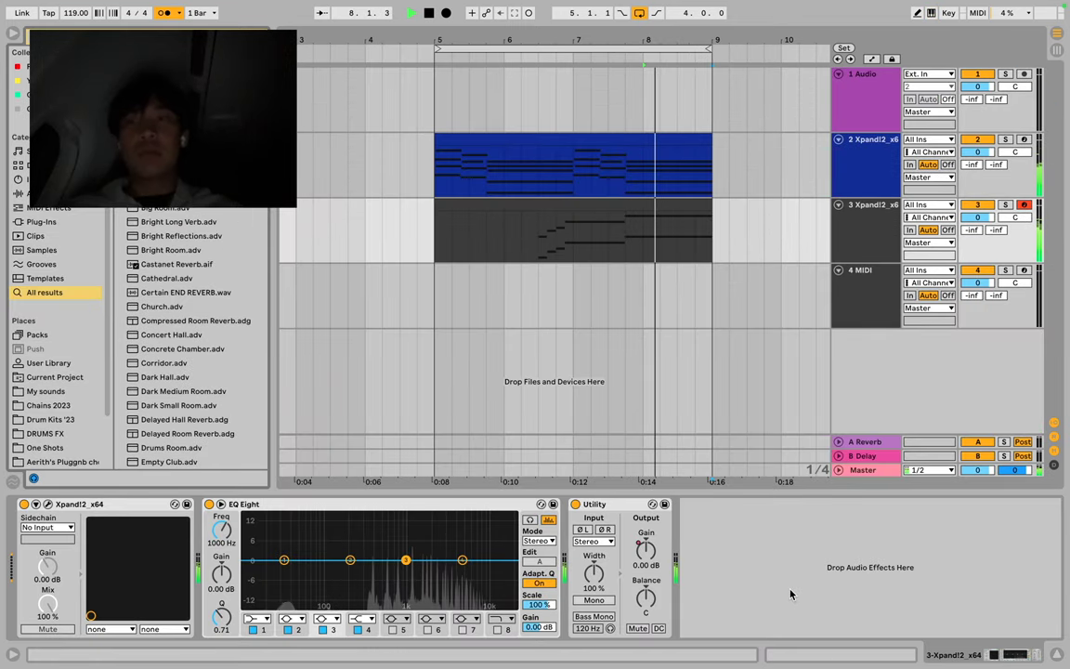
Set track 3's Reverb to 2.64 s decay and 45% dry/wet, and change EQ Eight band 1 to a low cut.
left_click_drag(851, 622, 851, 608)
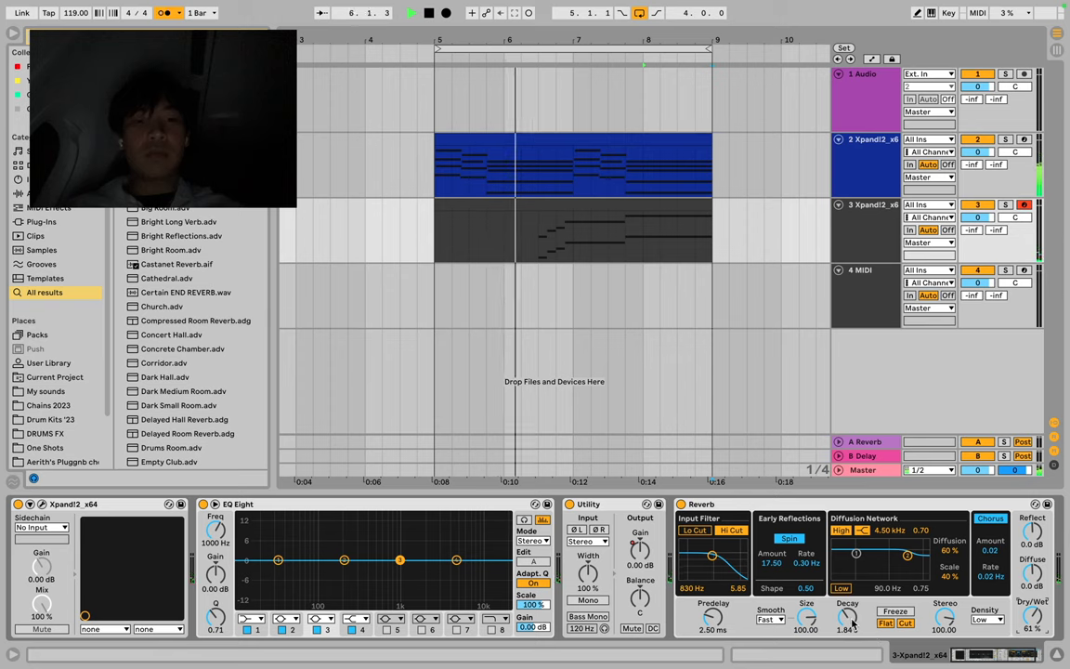
left_click_drag(1032, 616, 1033, 627)
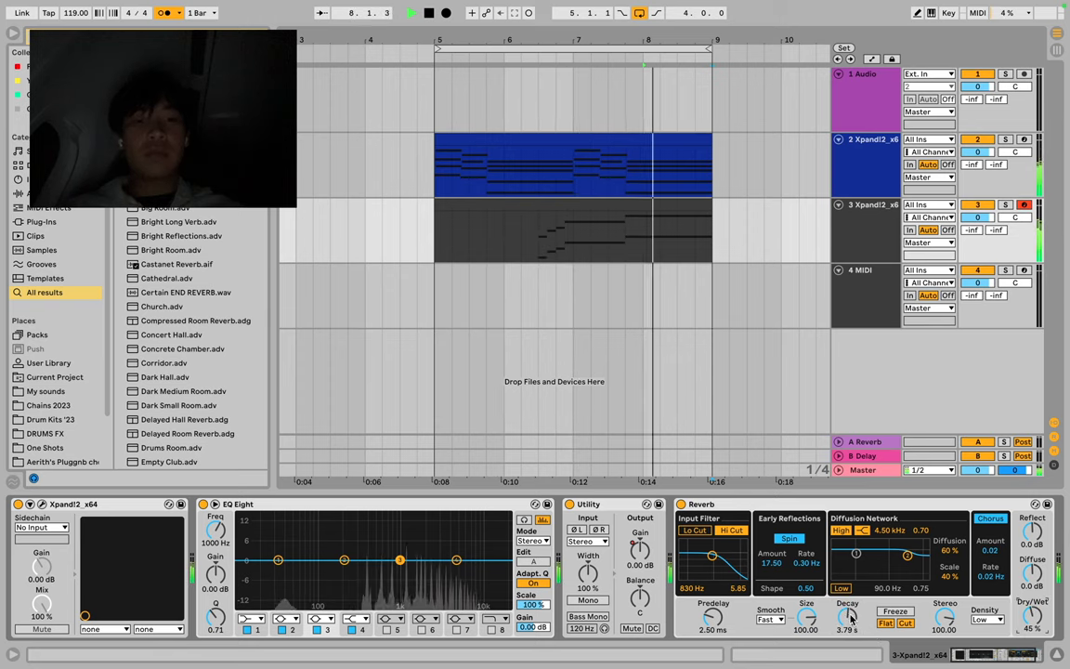
left_click(248, 618)
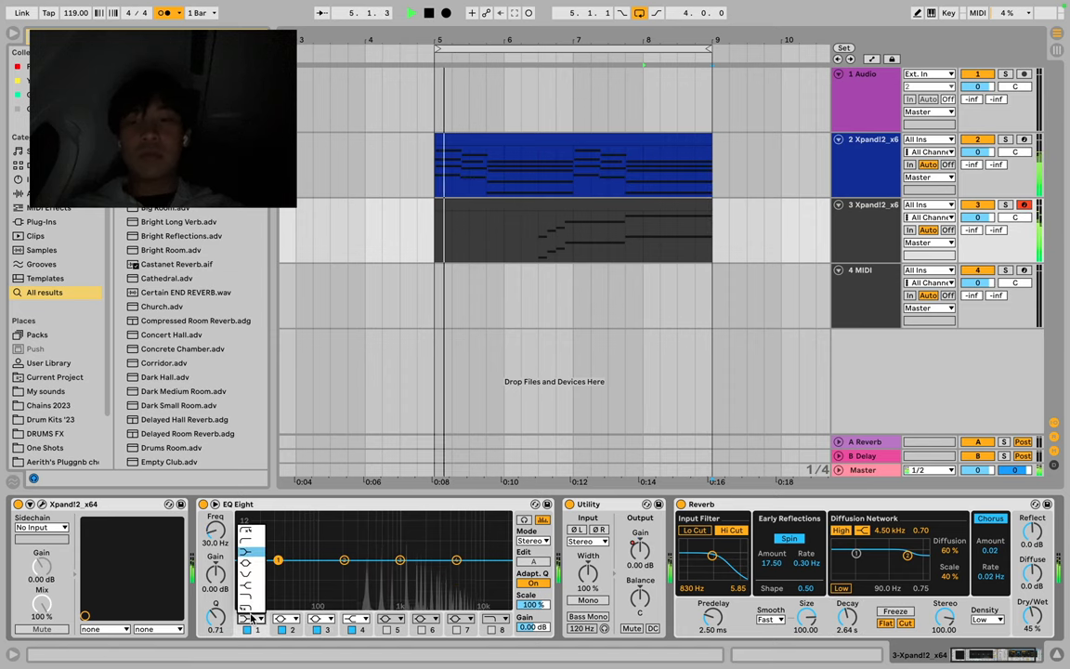
left_click(259, 539)
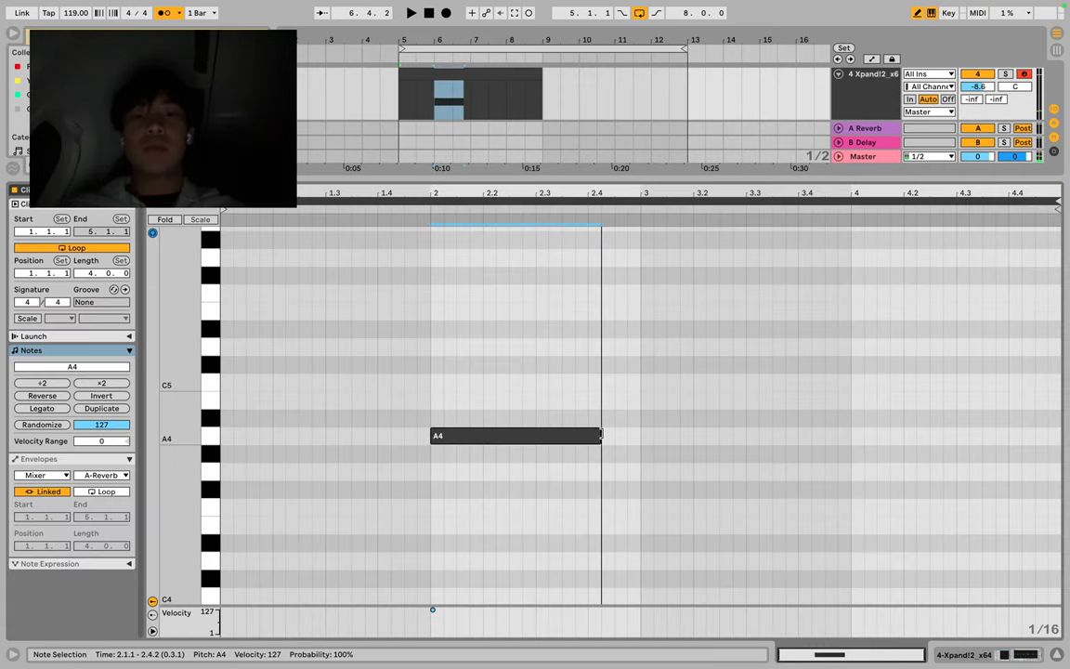
Extend the track 4 clip's A4 note to 3.1.1, duplicate bars 1–2 into bars 3–4, and play the result.
left_click_drag(599, 435, 647, 422)
left_click_drag(640, 380, 223, 372)
key("ctrl+d")
key("space")
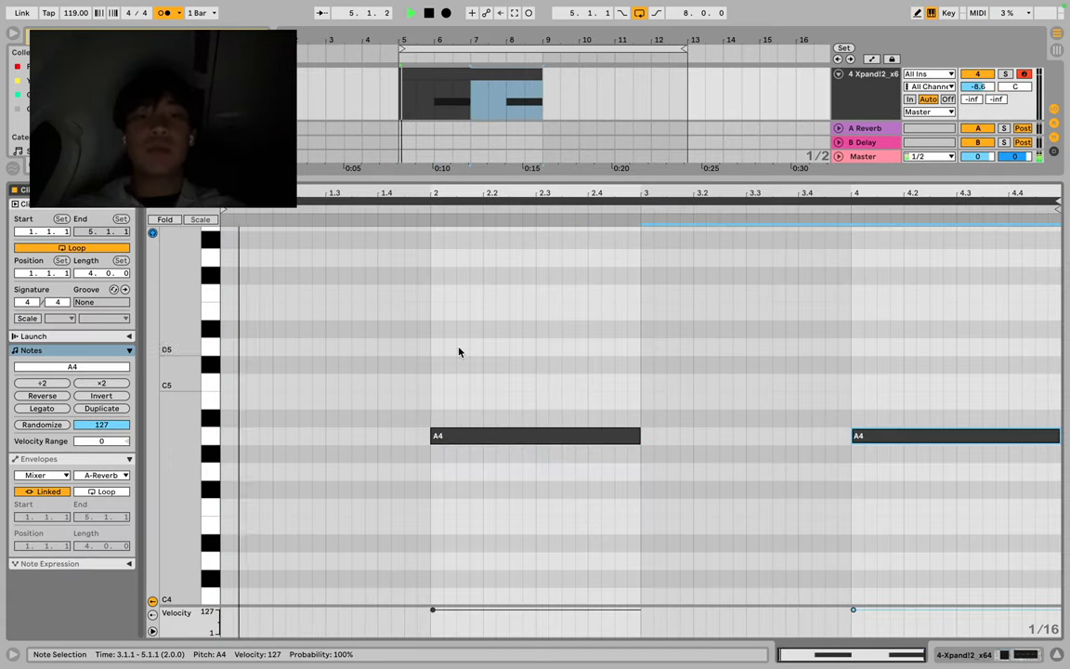
Show the MIDI Ctrl Pitch Bend envelope of the track 4 clip.
key("shift+Tab")
double_click(486, 272)
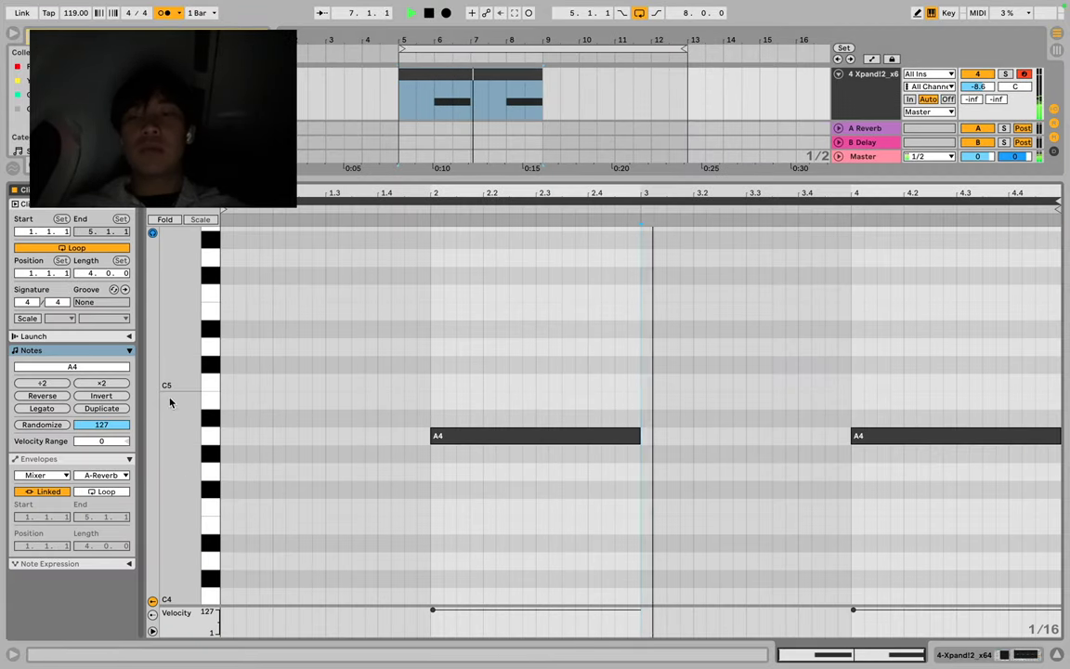
left_click(105, 457)
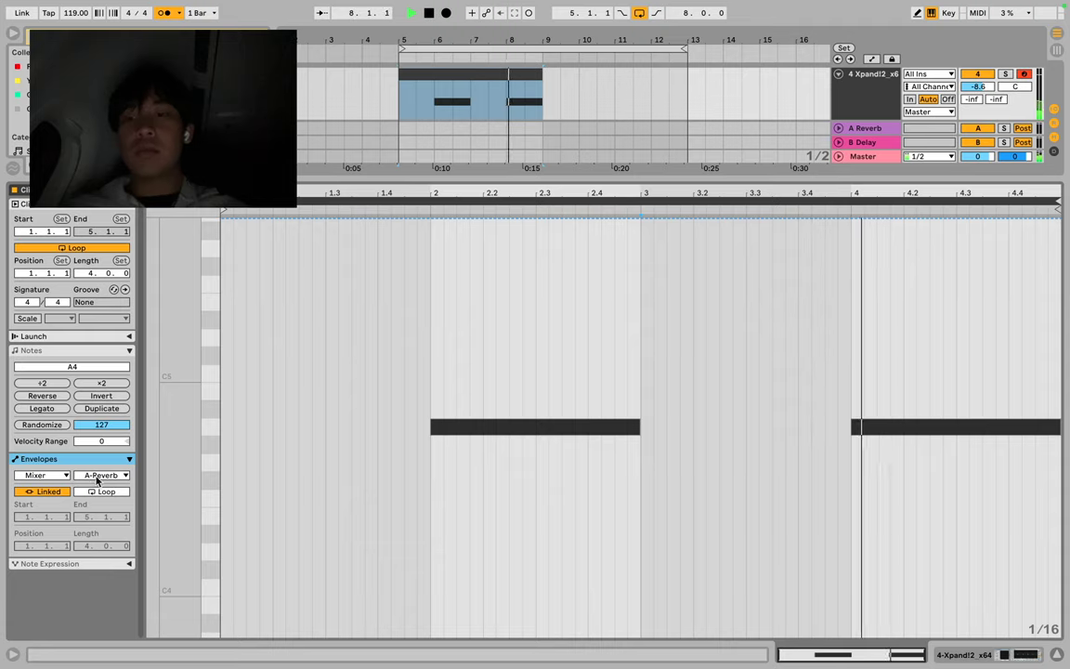
left_click(102, 474)
left_click(53, 484)
left_click(39, 475)
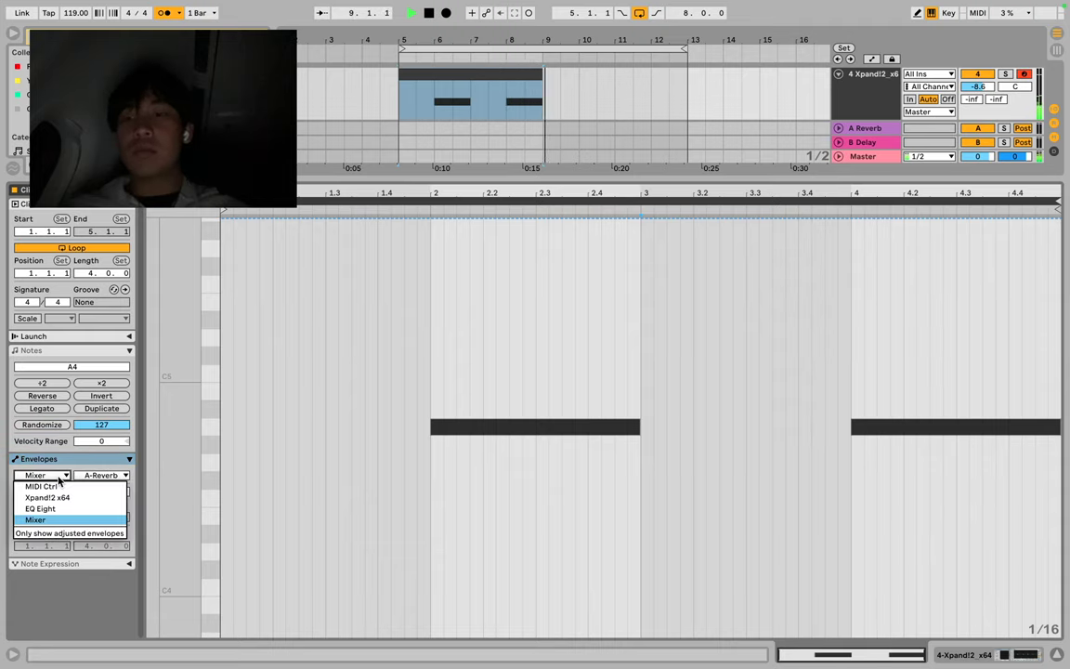
left_click(39, 438)
left_click(102, 474)
Draw a curved downward pitch bend from 2.1.1 to 3.1.1 and duplicate the bars 1–2 envelope into bars 3–4.
left_click(489, 407)
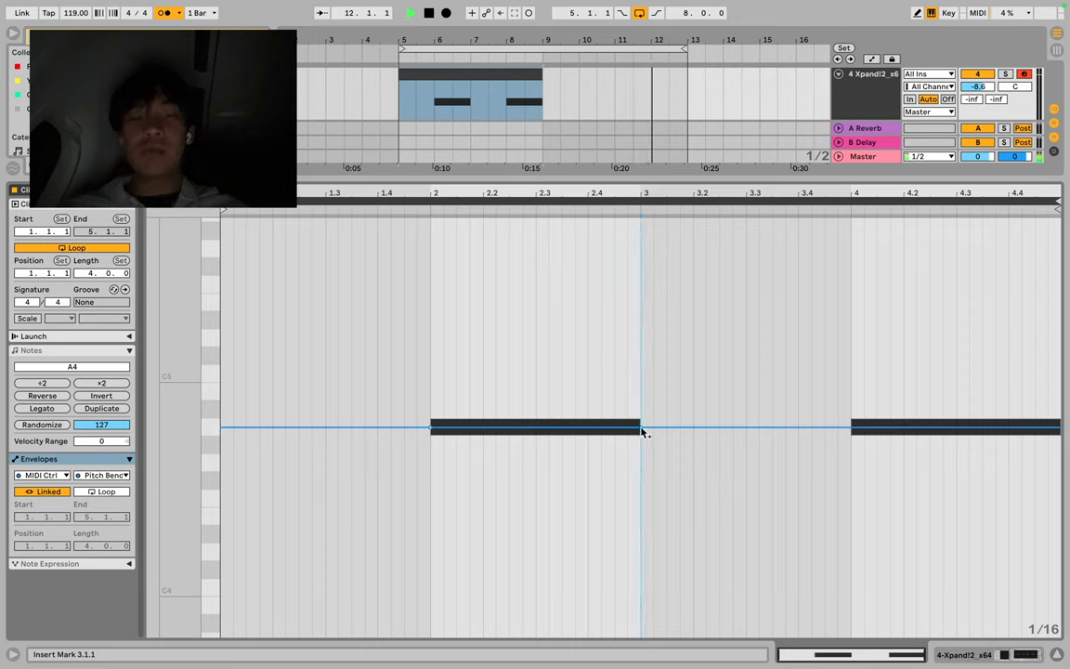
left_click_drag(641, 430, 864, 530)
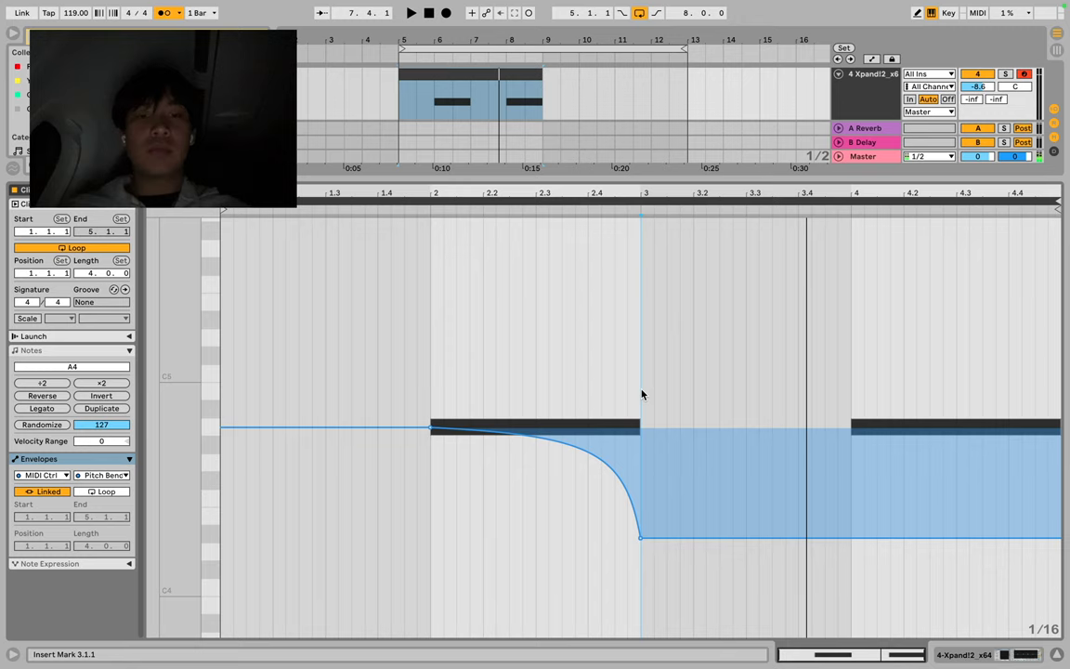
left_click_drag(640, 394, 219, 381)
key("ctrl+d")
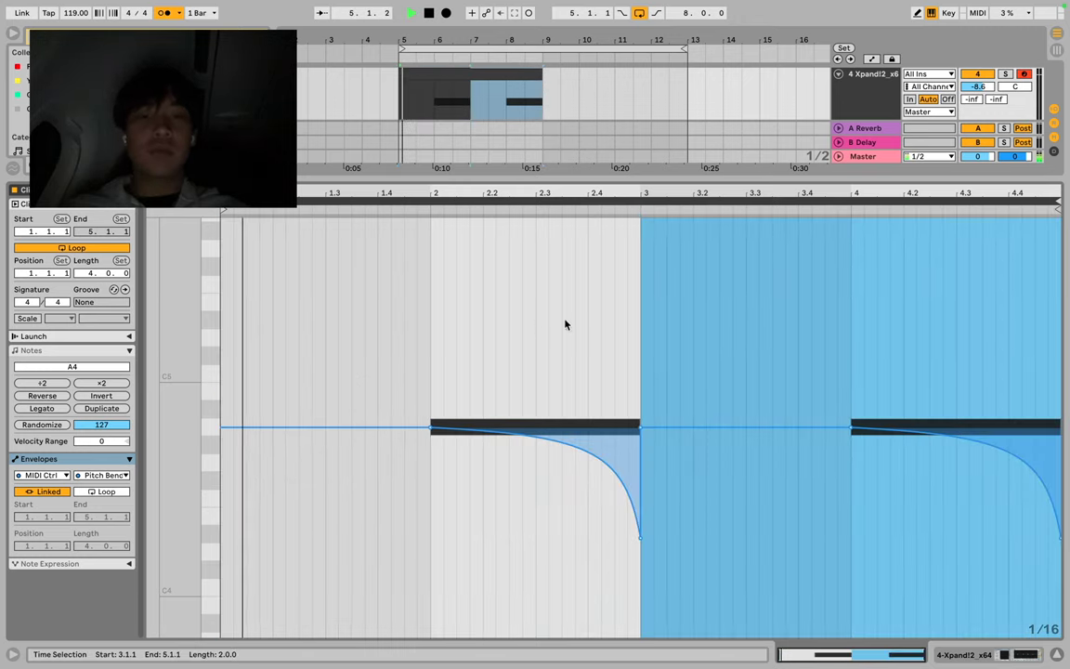
left_click(649, 334)
left_click(631, 341)
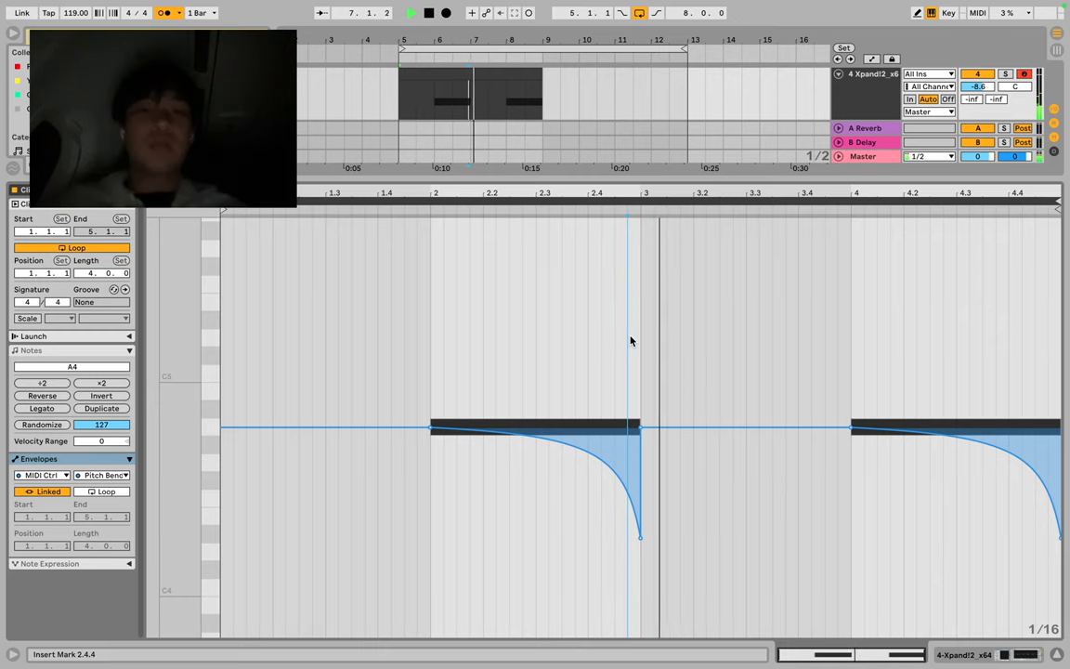
key("shift+Tab")
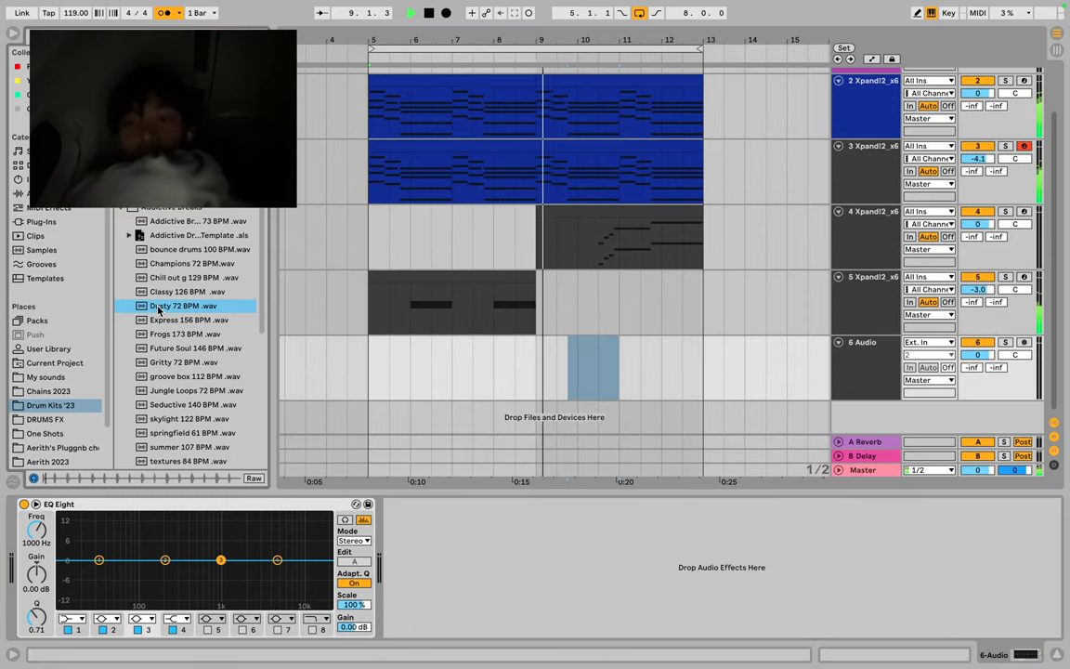
Place the Classy 126 BPM drum loop on audio track 6 at bar 5 and high-cut it at about 5.27 kHz with EQ Eight band 8.
key("Up")
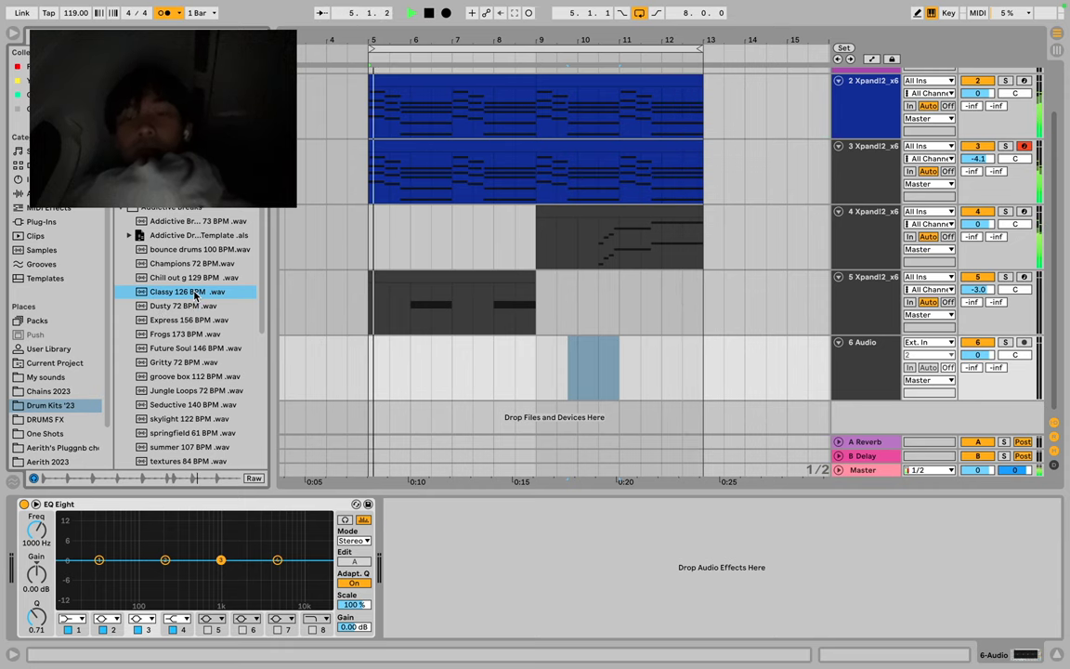
left_click_drag(194, 295, 373, 371)
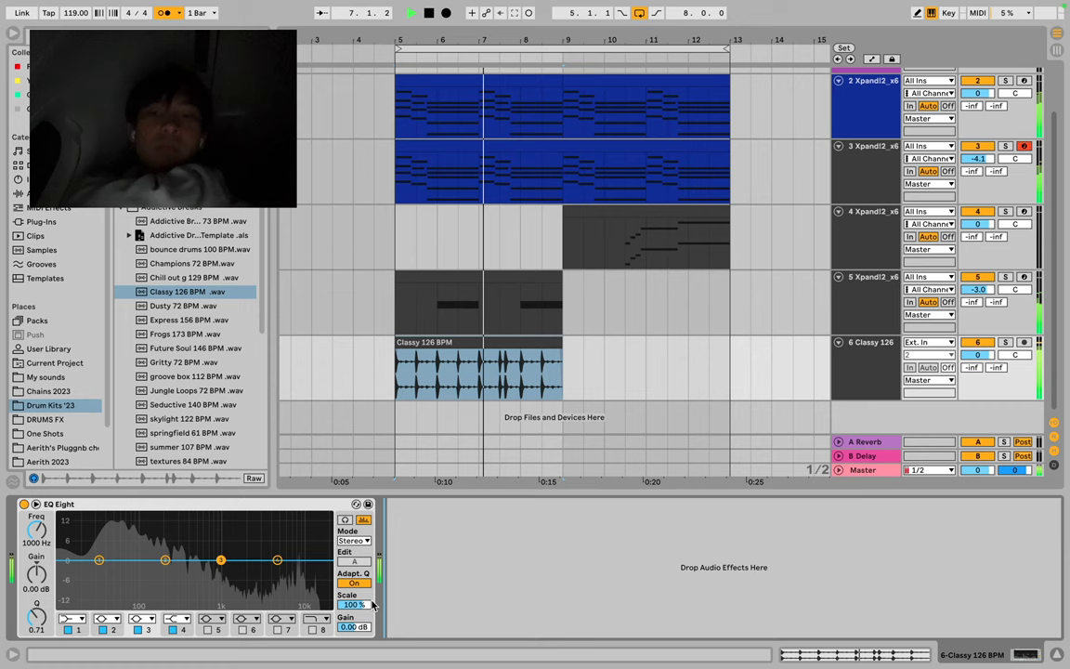
left_click(312, 628)
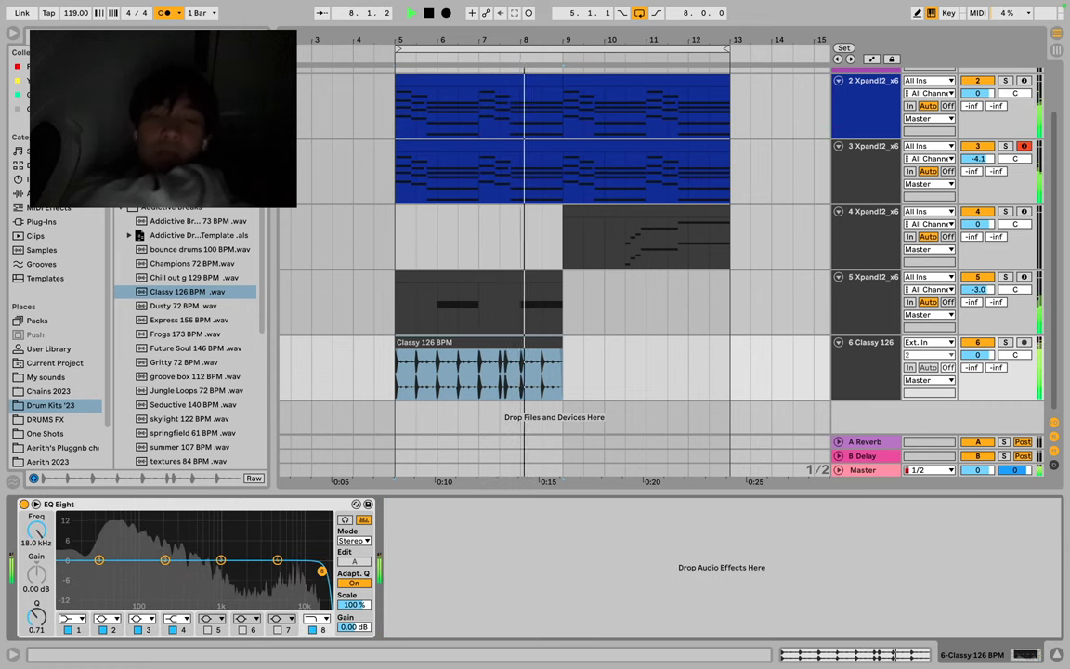
left_click_drag(321, 570, 276, 566)
Duplicate the Classy 126 BPM loop to bar 9 and consolidate both copies into one clip from 5.1.1 to 13.1.1.
left_click(506, 392)
key("ctrl+d")
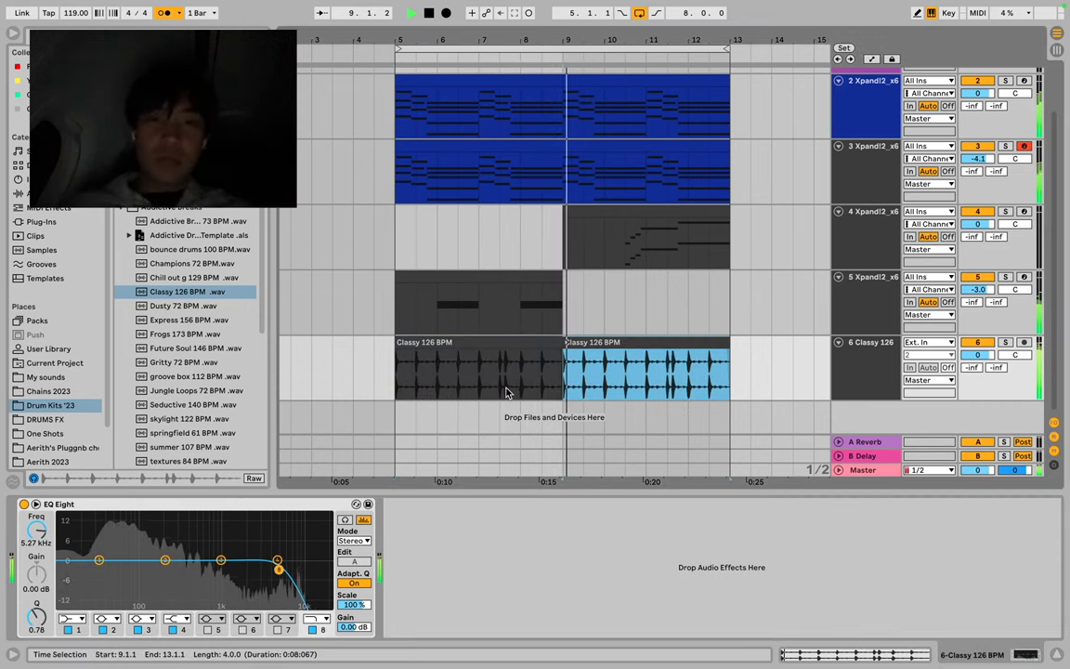
left_click(519, 341)
key("ctrl+j")
key("Return")
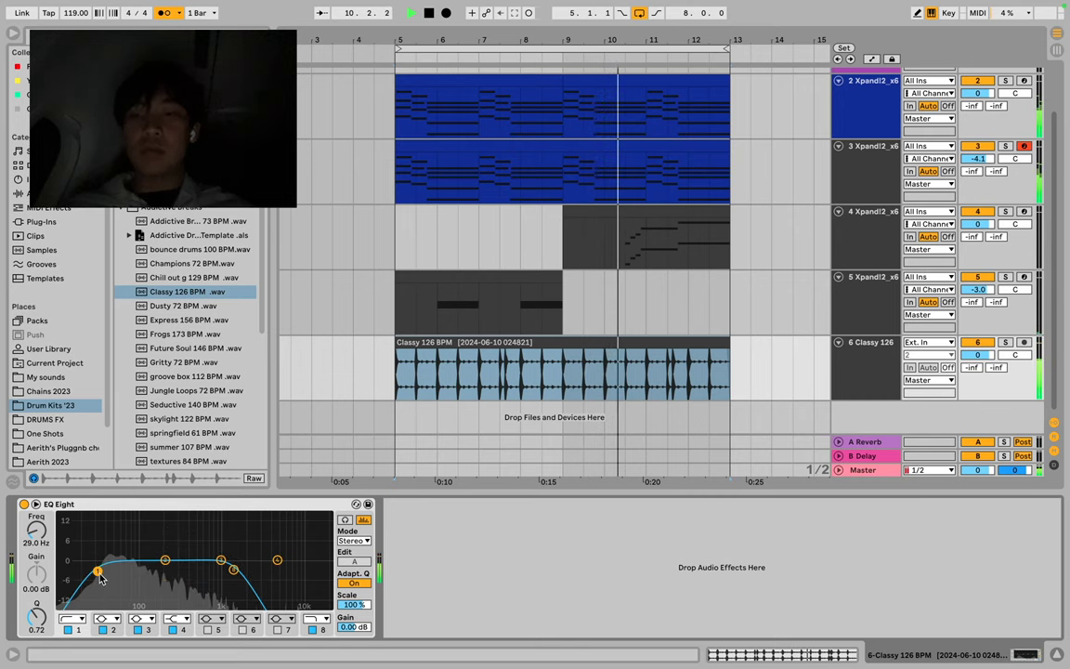
Copy the drum clip's opening kick (5.1.1–5.1.3) to 5.4.3, delete the audio from 6.1.1 to 6.1.3, and play the edit.
left_click(419, 377)
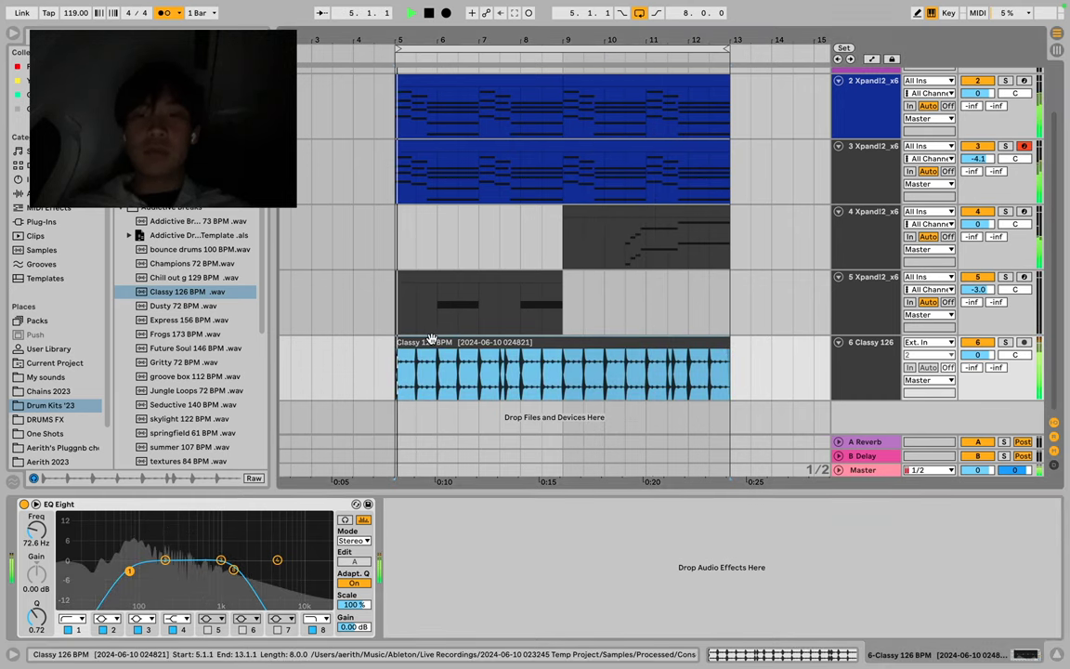
scroll(419, 377, "up", 5)
scroll(419, 377, "up", 5)
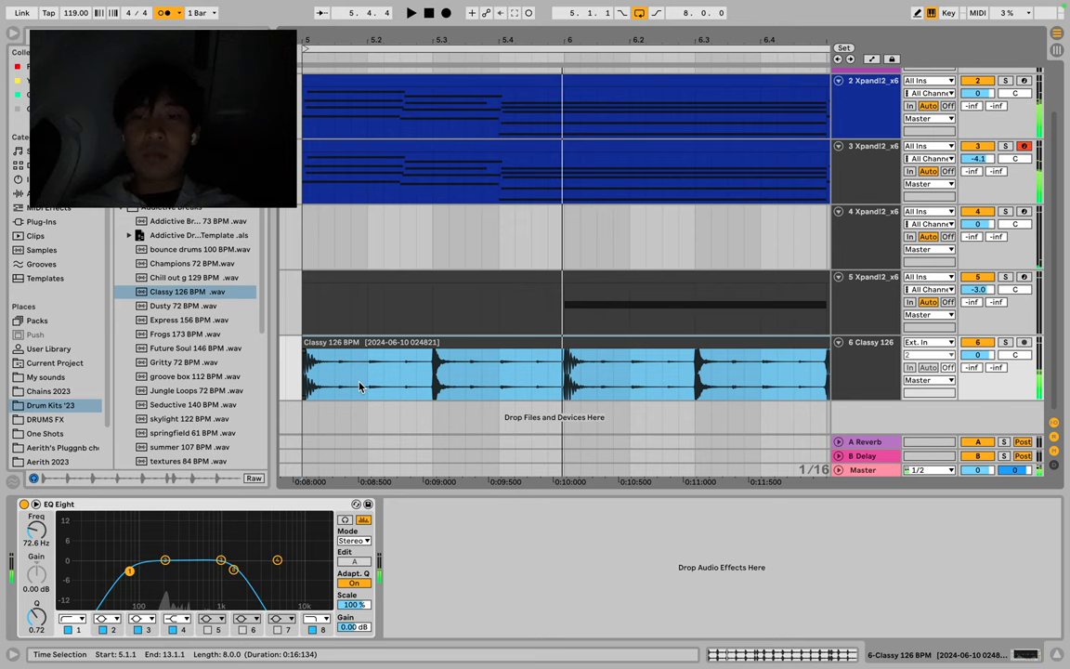
left_click(311, 381)
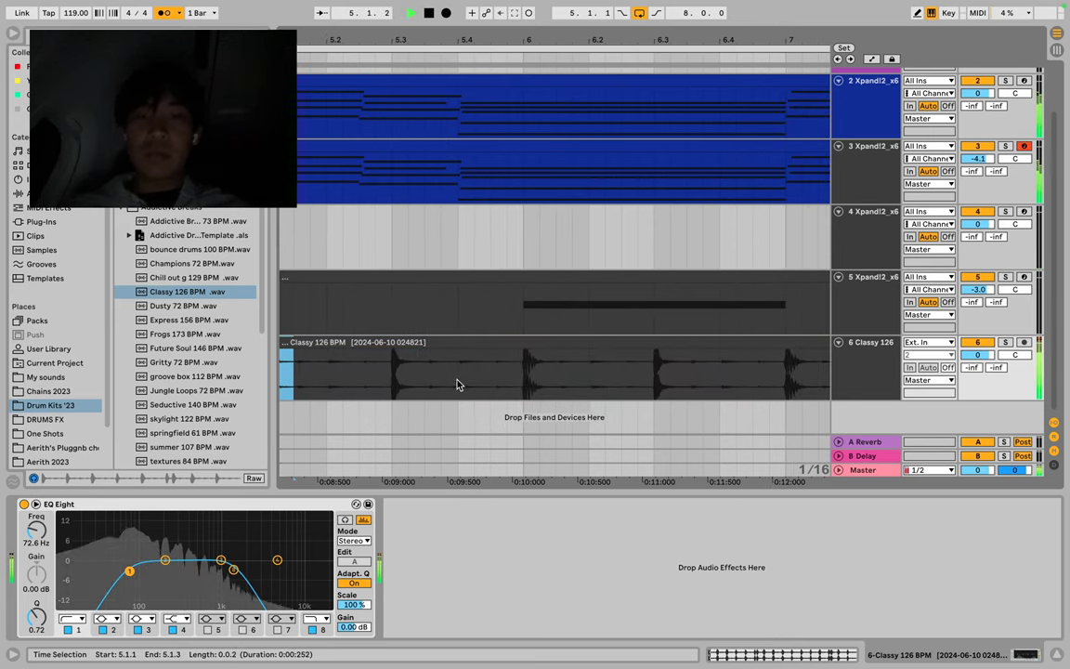
left_click(502, 379)
left_click_drag(505, 382, 535, 388)
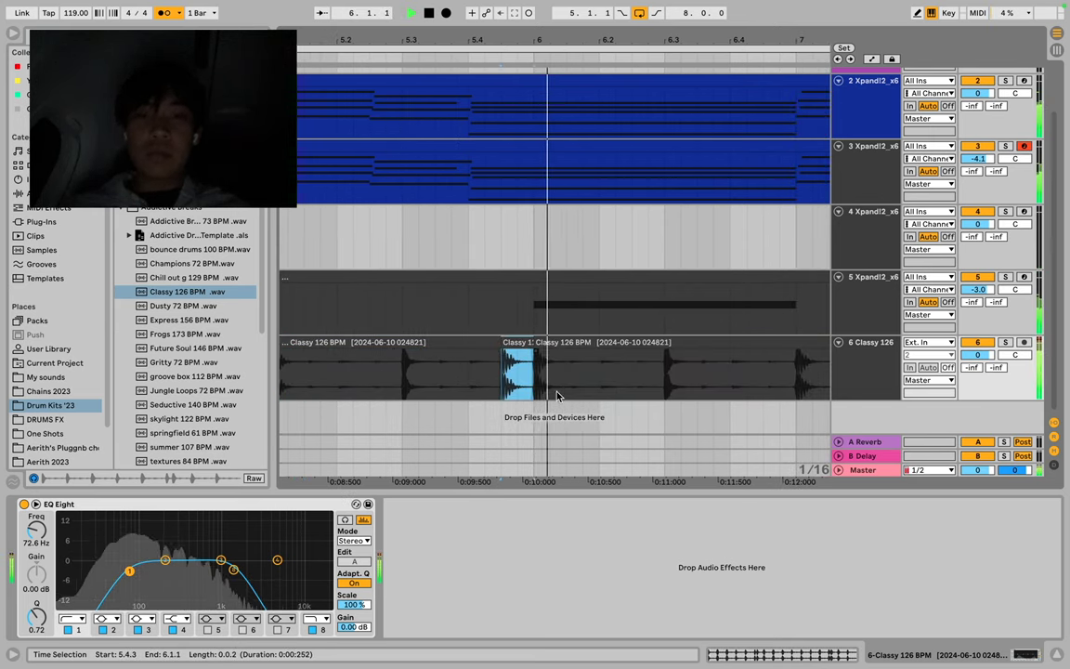
key("Delete")
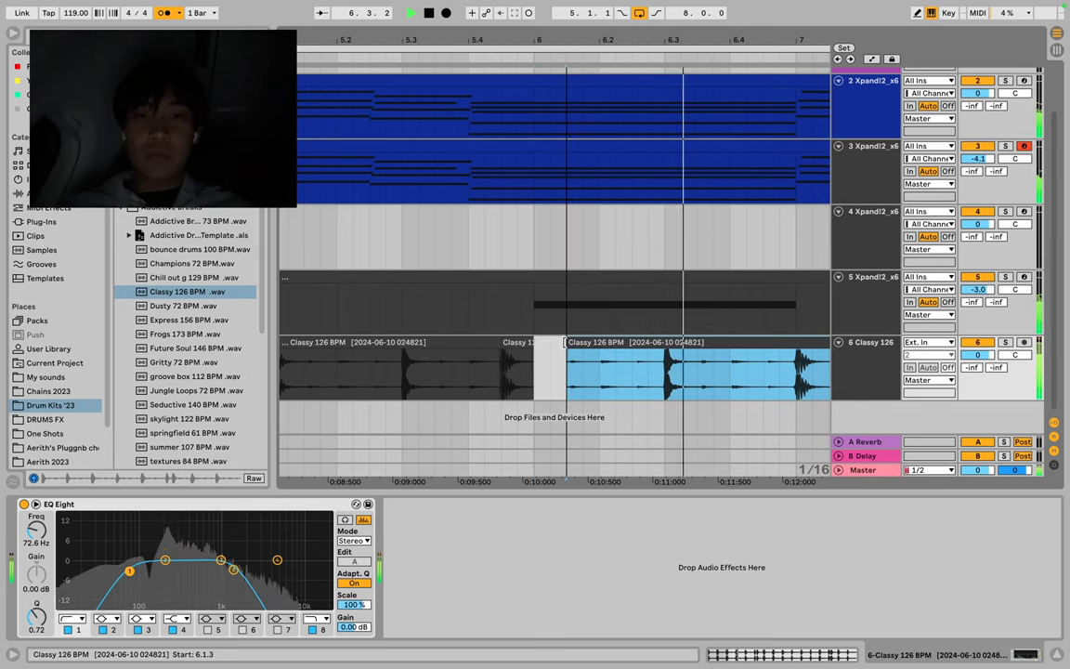
left_click(438, 371)
key("space")
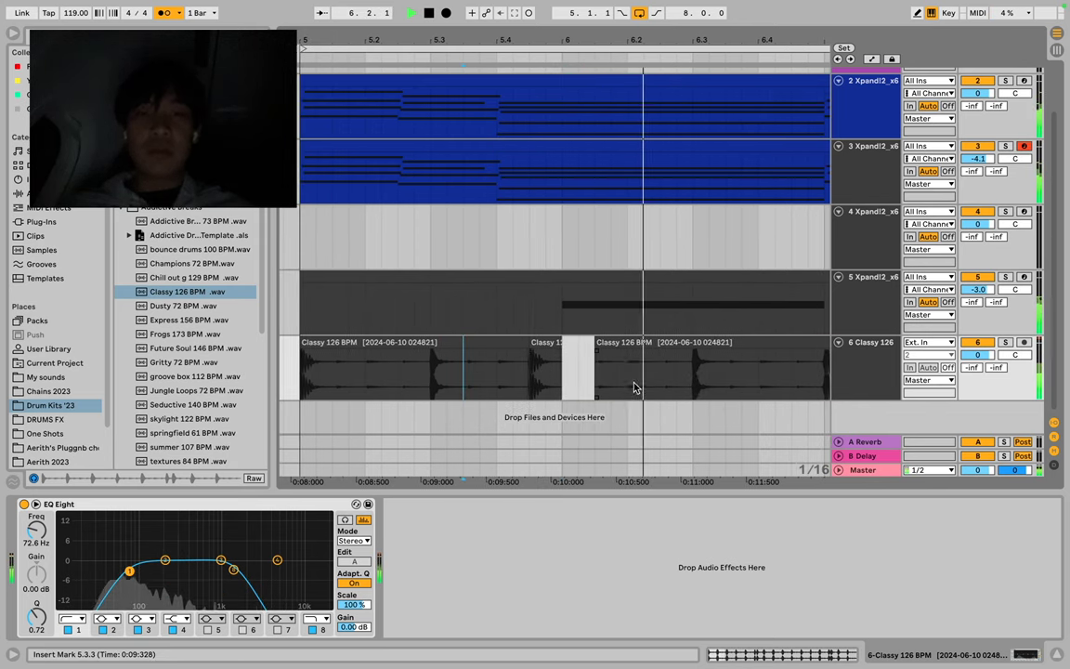
Paste the copied kick at 6.2.1 and 6.4.3 in the track 6 drum clip.
left_click_drag(628, 377, 659, 377)
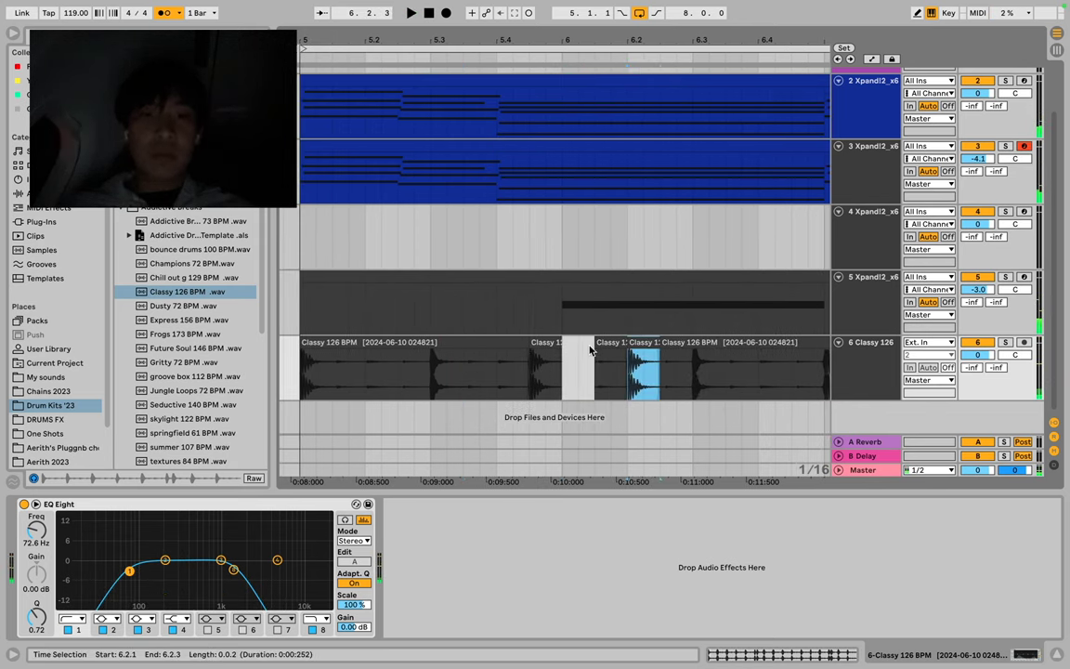
left_click(352, 342)
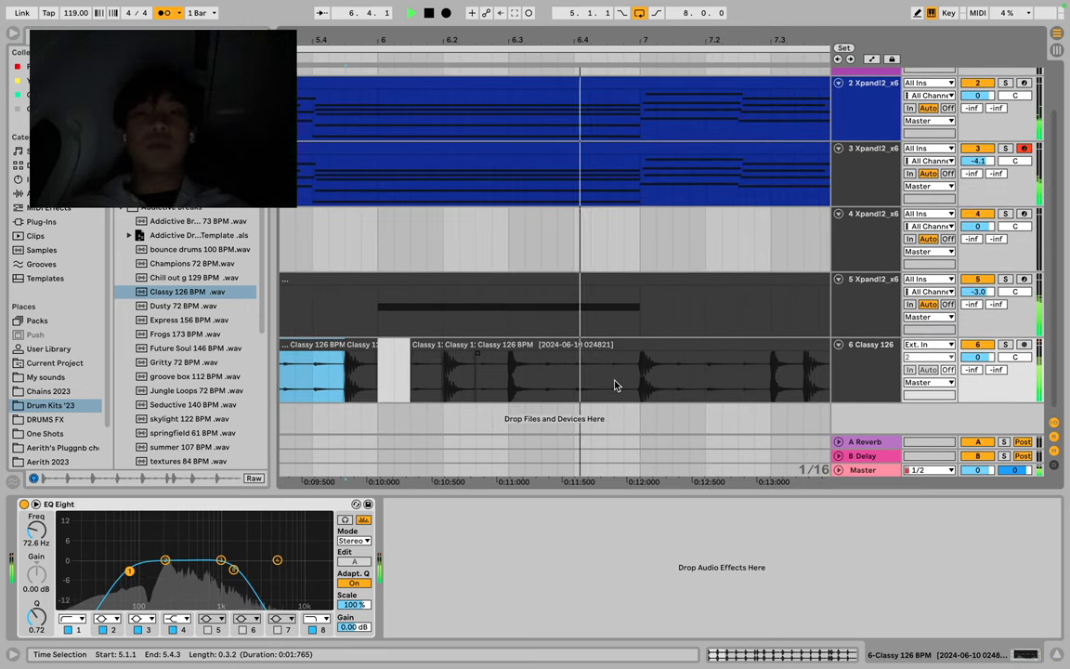
left_click(573, 384)
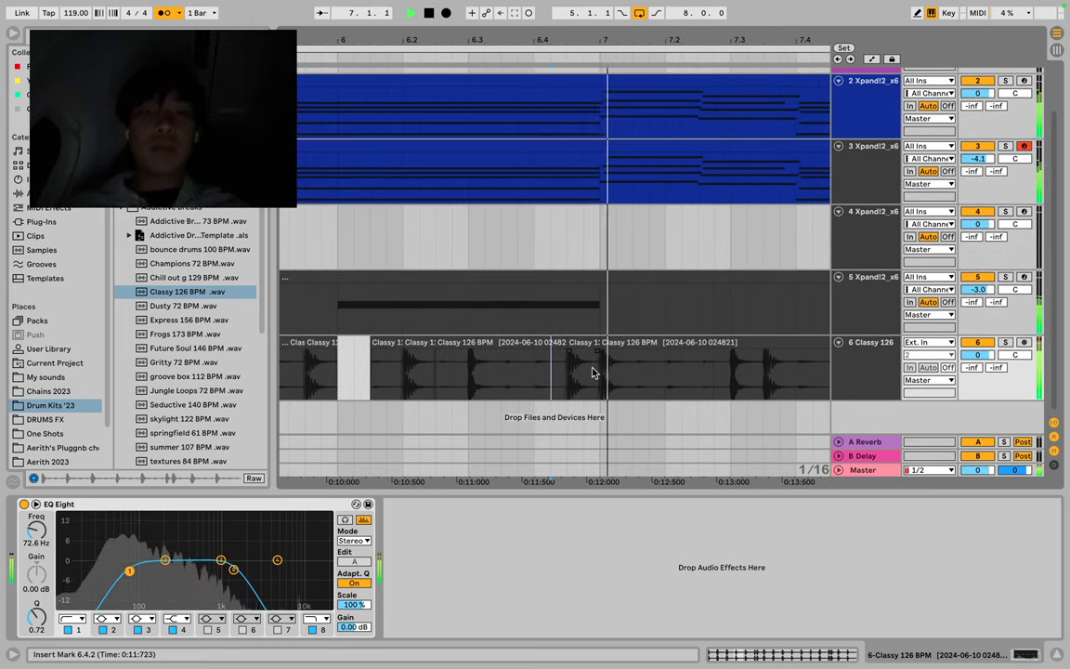
Lower the low-cut frequency of track 6's EQ Eight band 1 and set the band 8 high cut to 2.61 kHz.
scroll(594, 372, "down", 5)
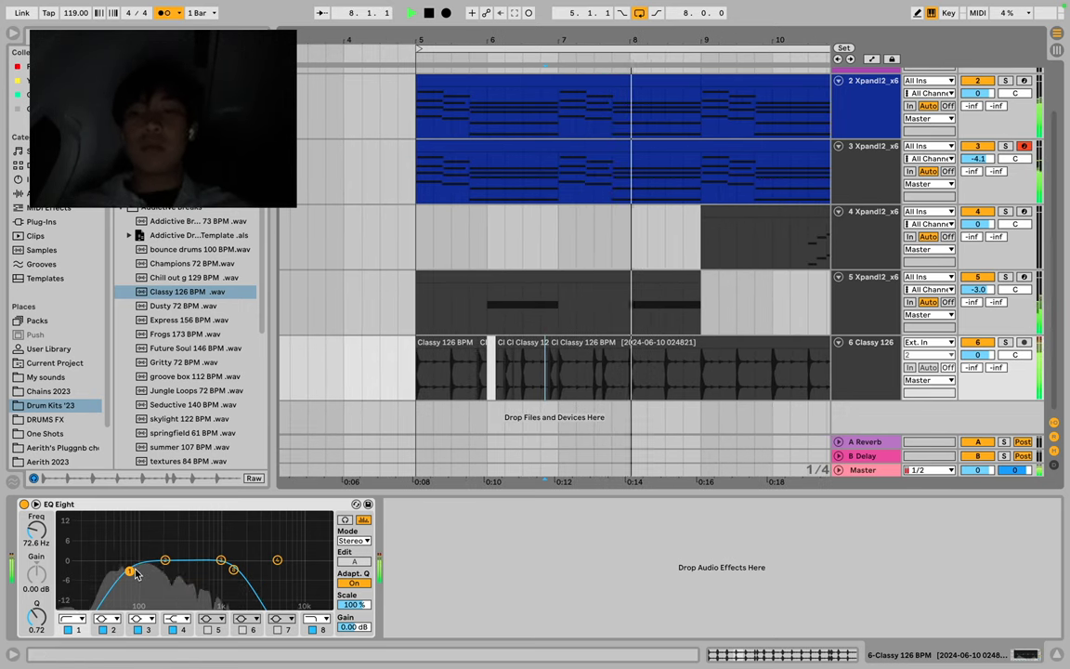
left_click_drag(134, 573, 108, 570)
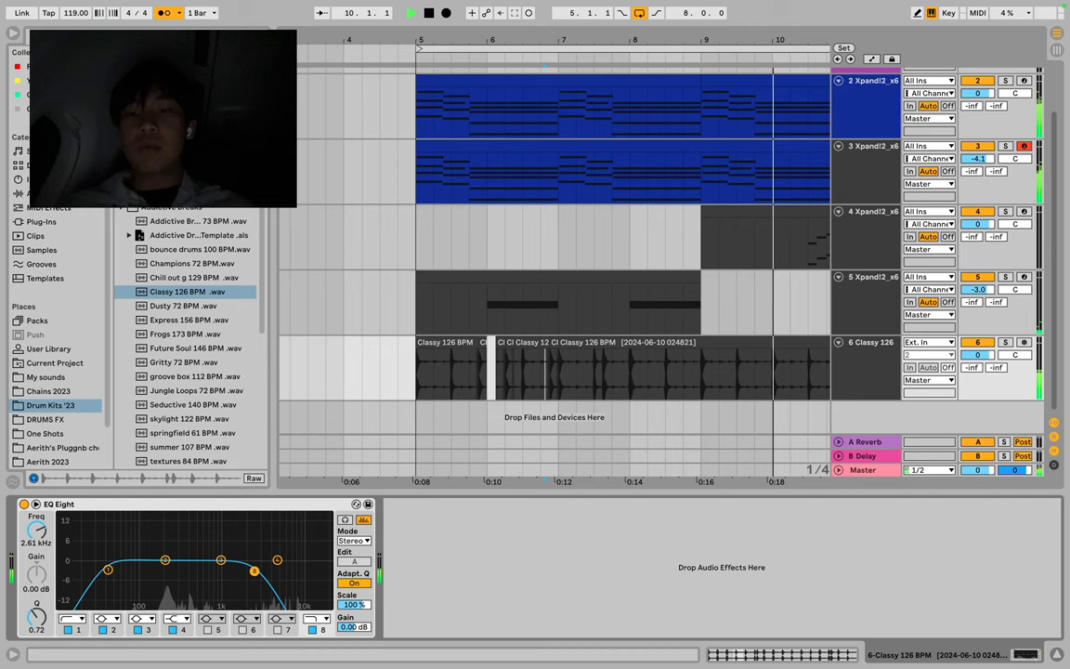
Duplicate the 5.1.1–13.1.1 section of all tracks to bar 13 and delete track 6's drum copy from 13.1.1 to 21.1.1.
scroll(400, 395, "down", 3)
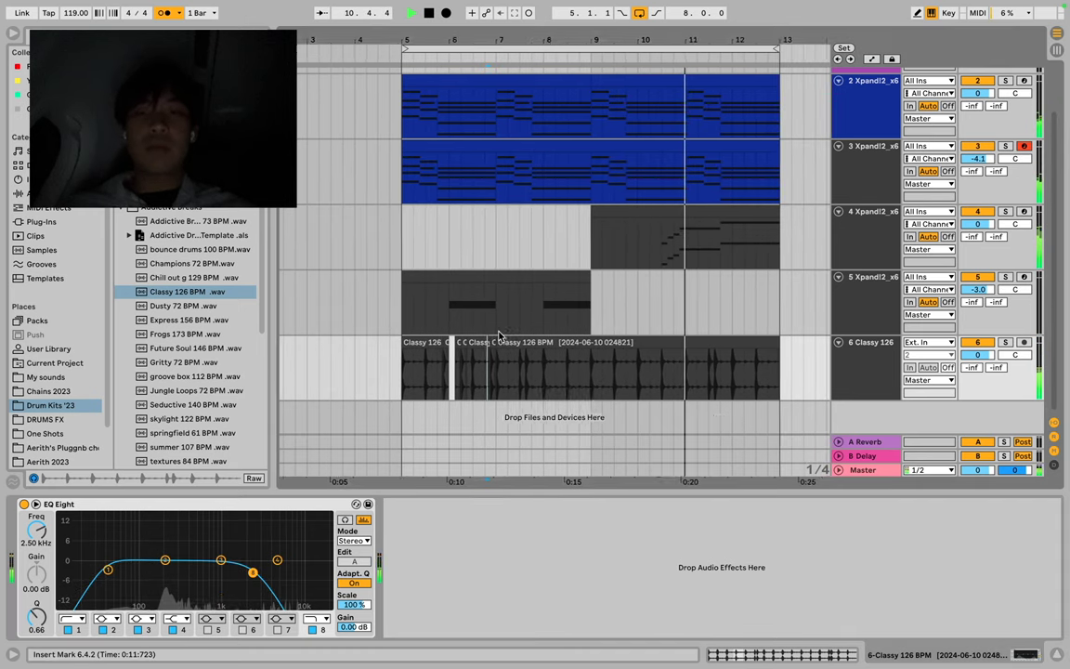
scroll(497, 335, "up", 3)
scroll(497, 336, "down", 3)
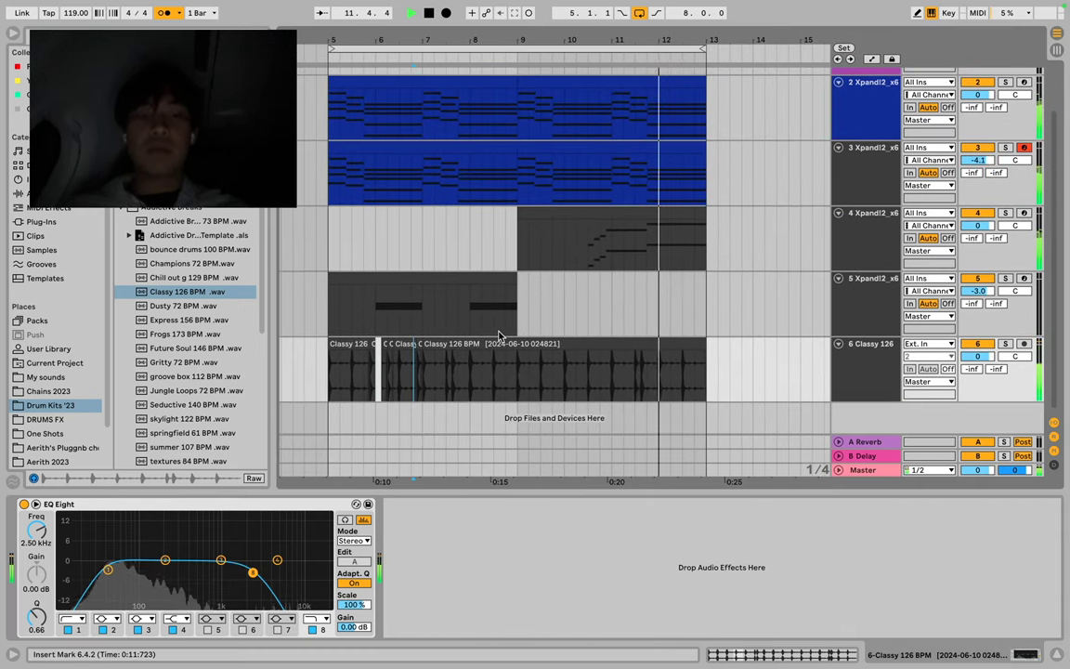
key("Down")
scroll(555, 317, "down", 3)
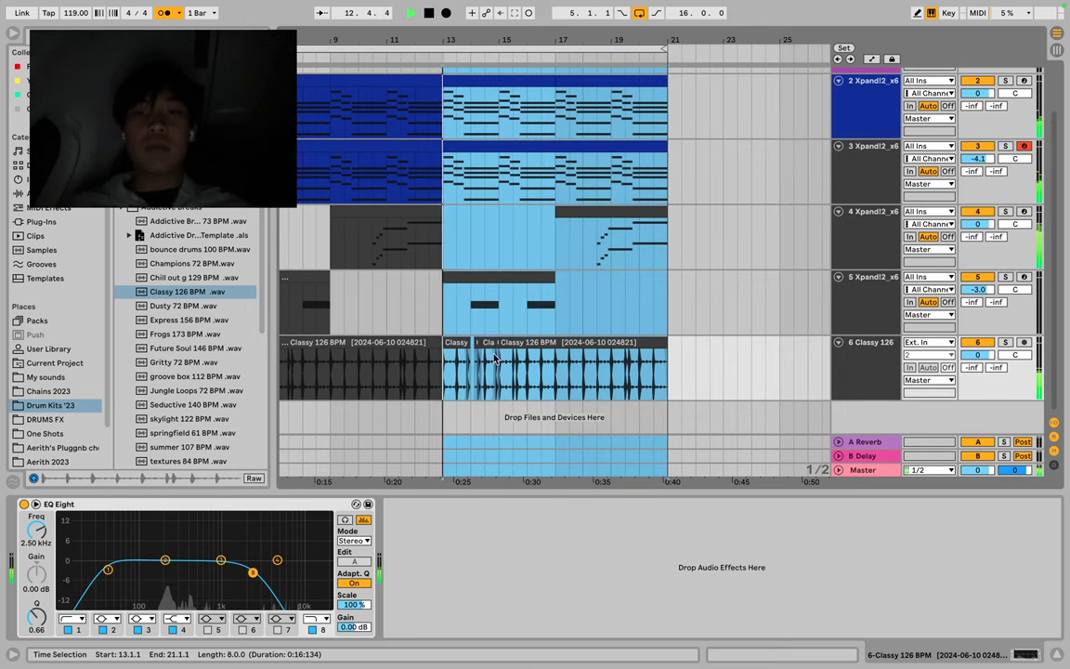
left_click_drag(444, 372, 665, 383)
key("Delete")
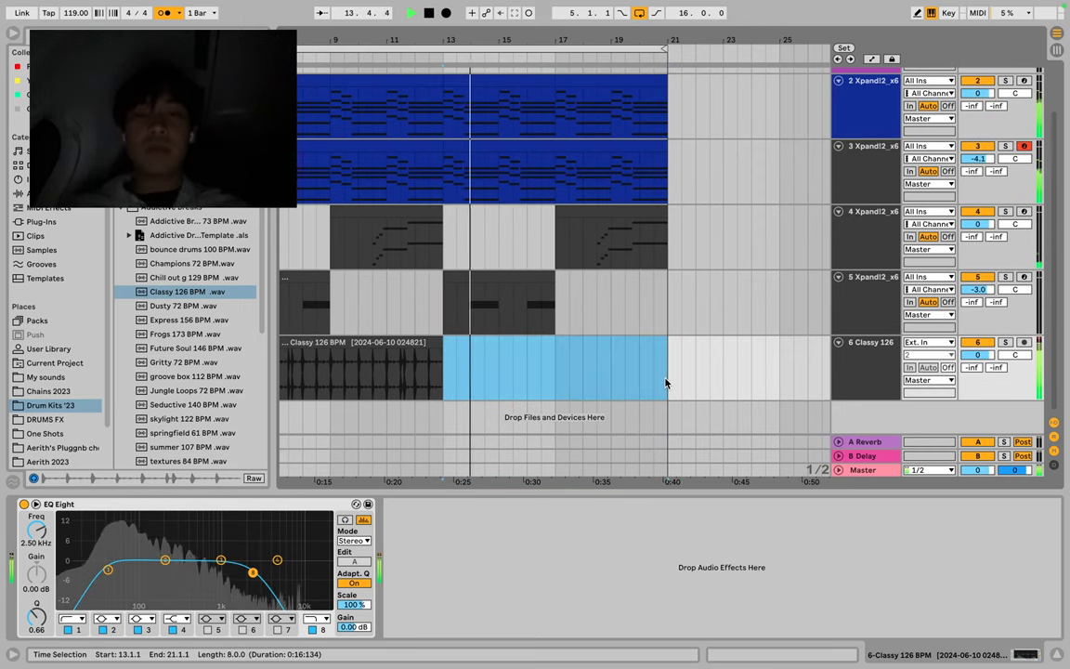
Insert a new MIDI track below the Classy 126 drum track.
scroll(598, 371, "left", 4)
left_click(866, 375)
key("ctrl+shift+t")
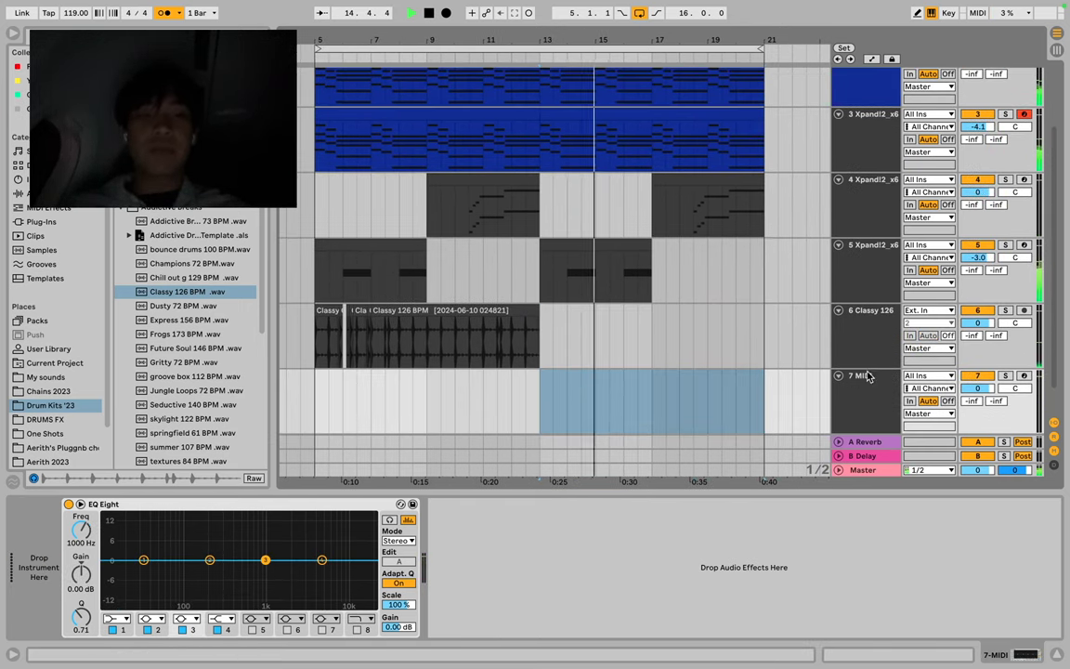
Search the browser for "hat" and load Hi Hat (KnowYourself).wav onto track 7.
key("ctrl+f")
type("hat")
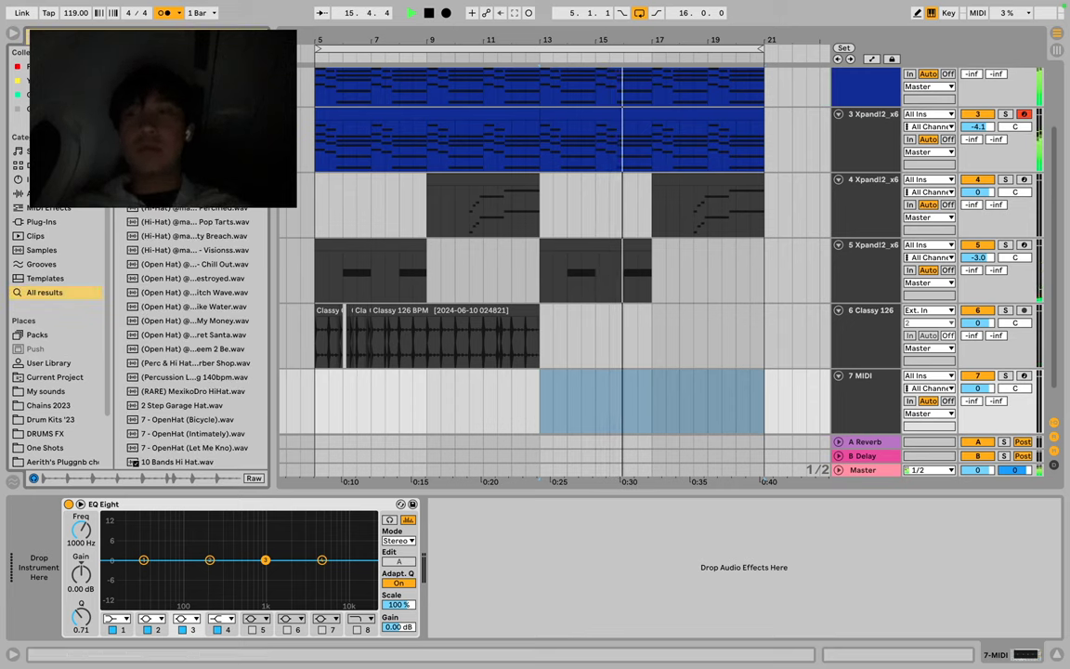
scroll(213, 338, "down", 10)
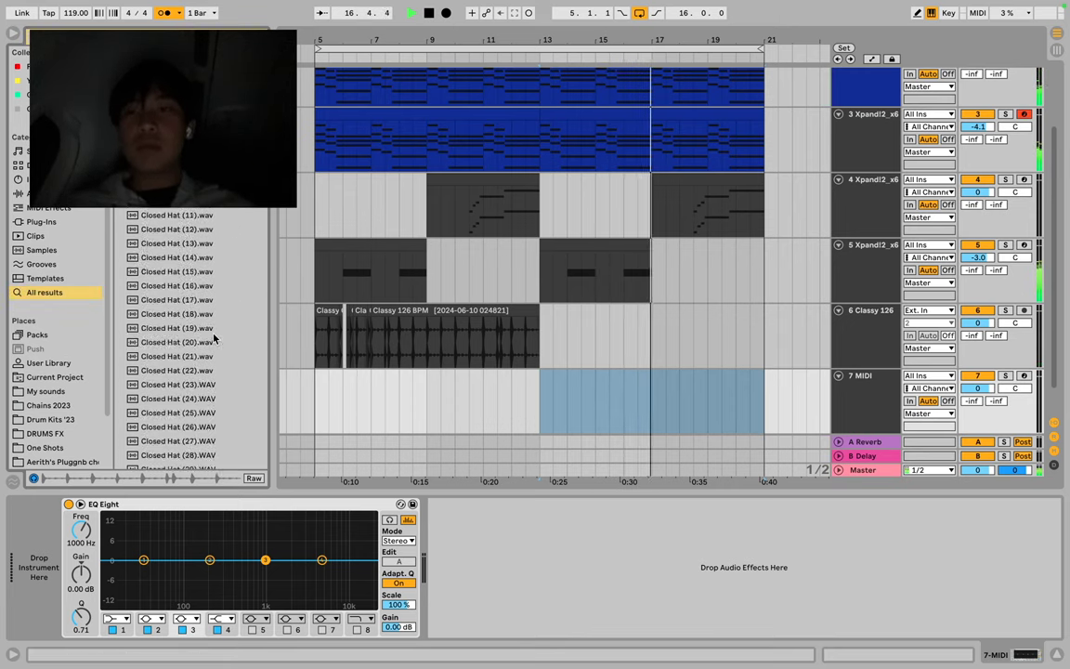
scroll(213, 338, "down", 10)
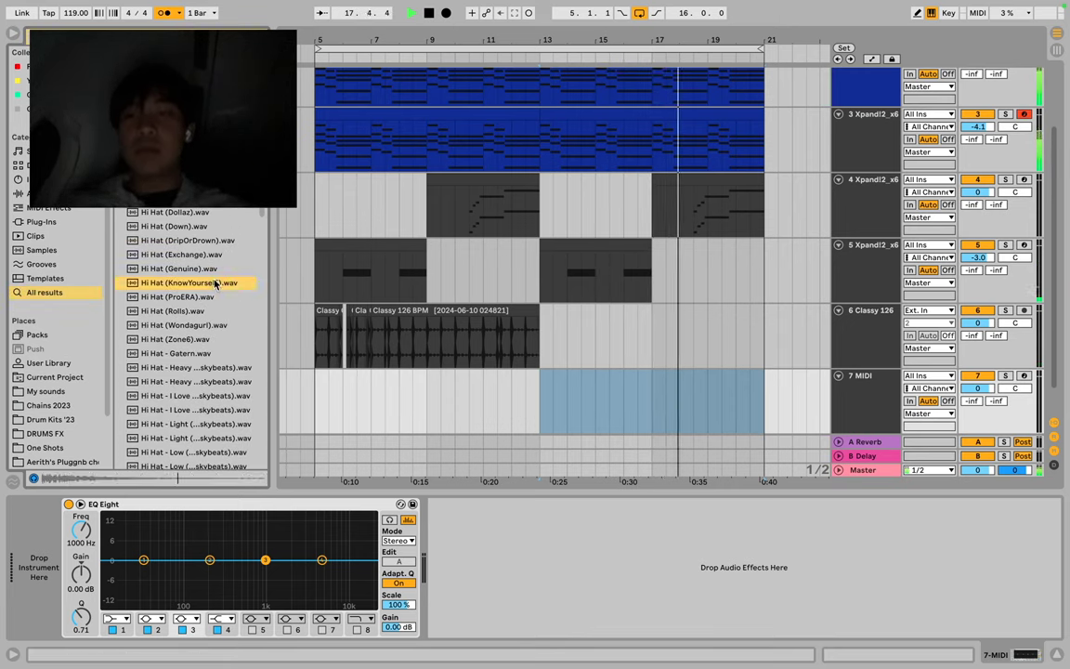
double_click(215, 283)
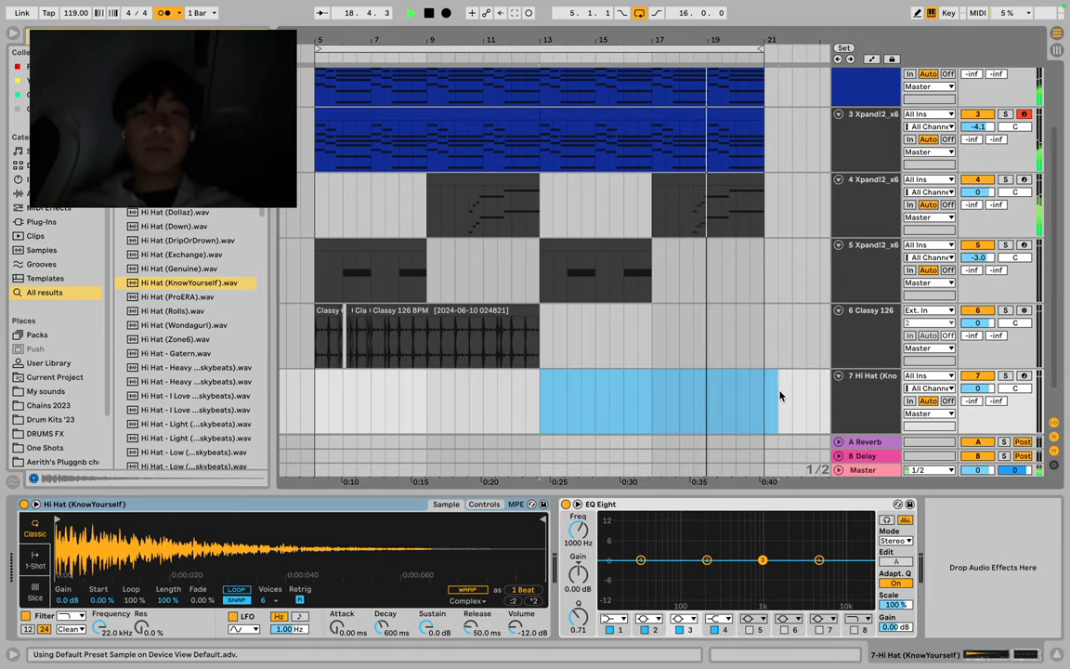
Create a hi-hat MIDI clip from 13.1.1 to 21.1.1 and draw four consecutive sixteenth notes on C3 from 1.1.1.
key("super+shift+m")
left_click(268, 425)
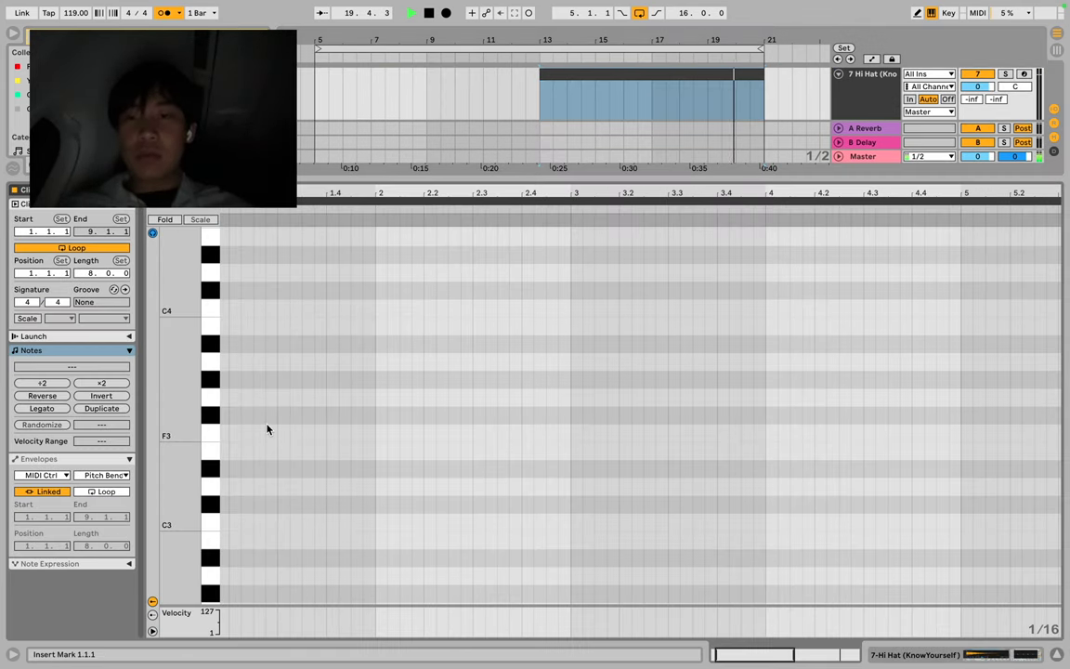
scroll(297, 435, "up", 5)
scroll(296, 433, "down", 5)
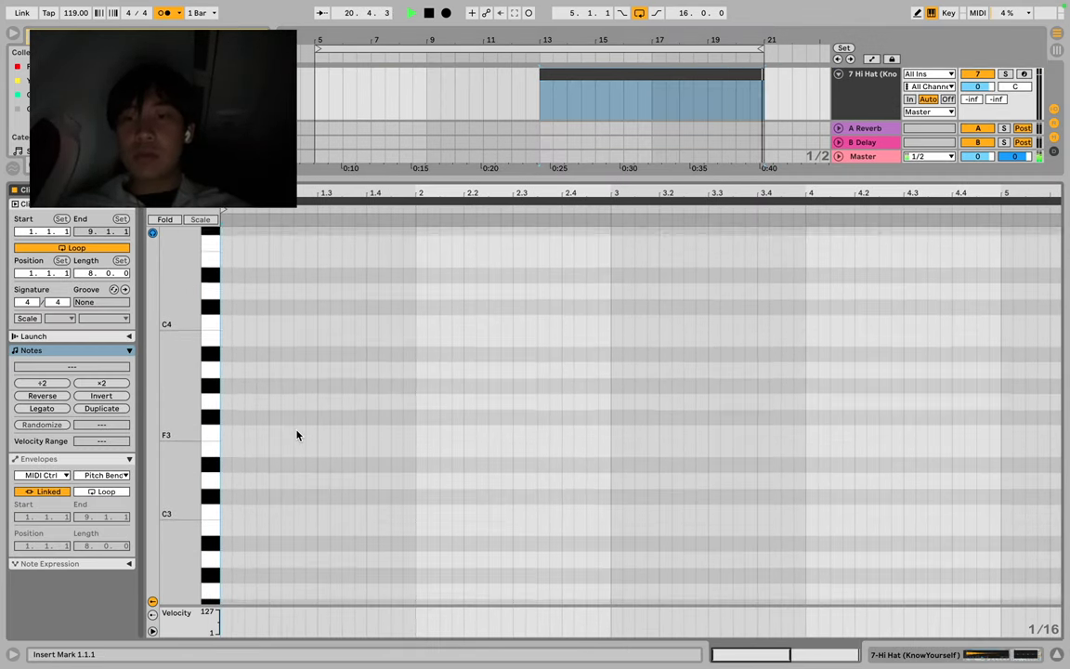
key("b")
scroll(268, 399, "down", 2)
scroll(270, 379, "up", 1)
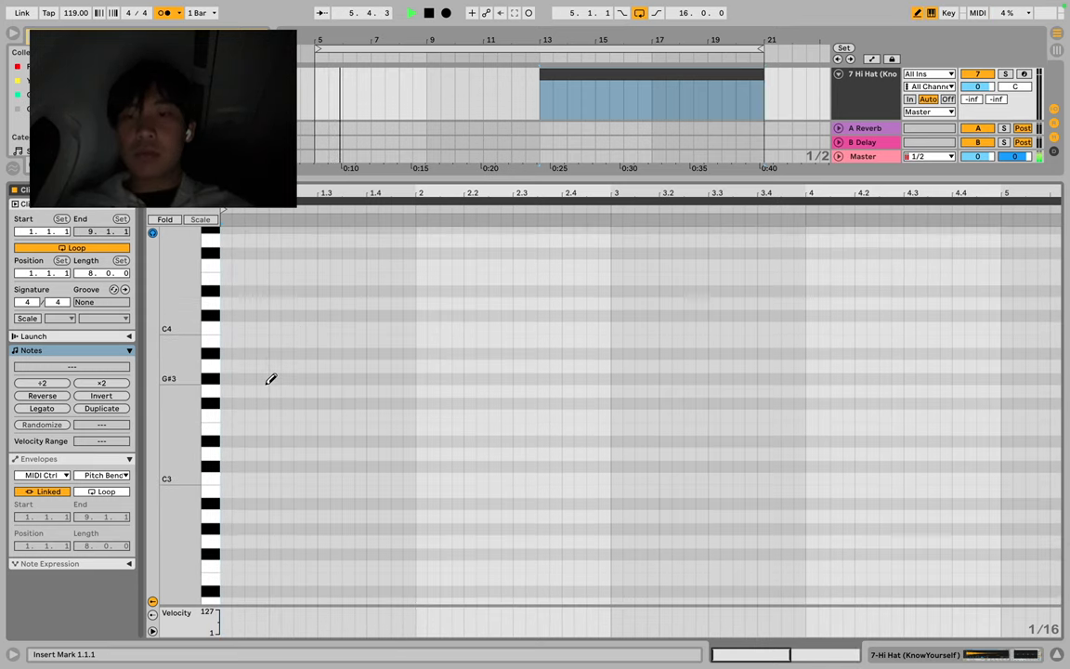
left_click(226, 479)
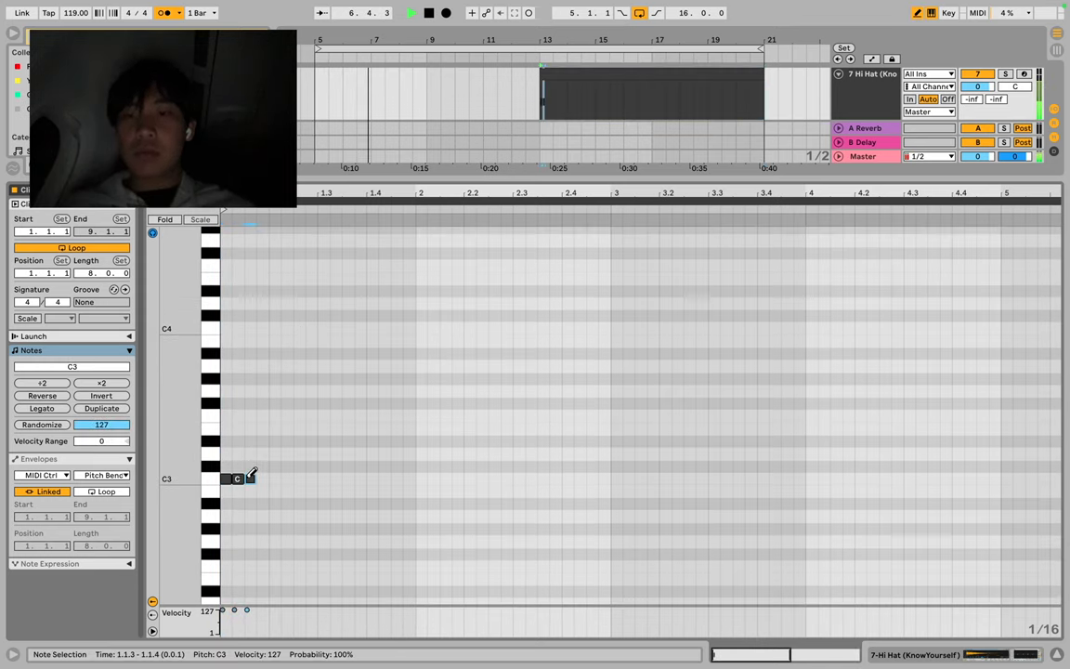
scroll(298, 426, "down", 6)
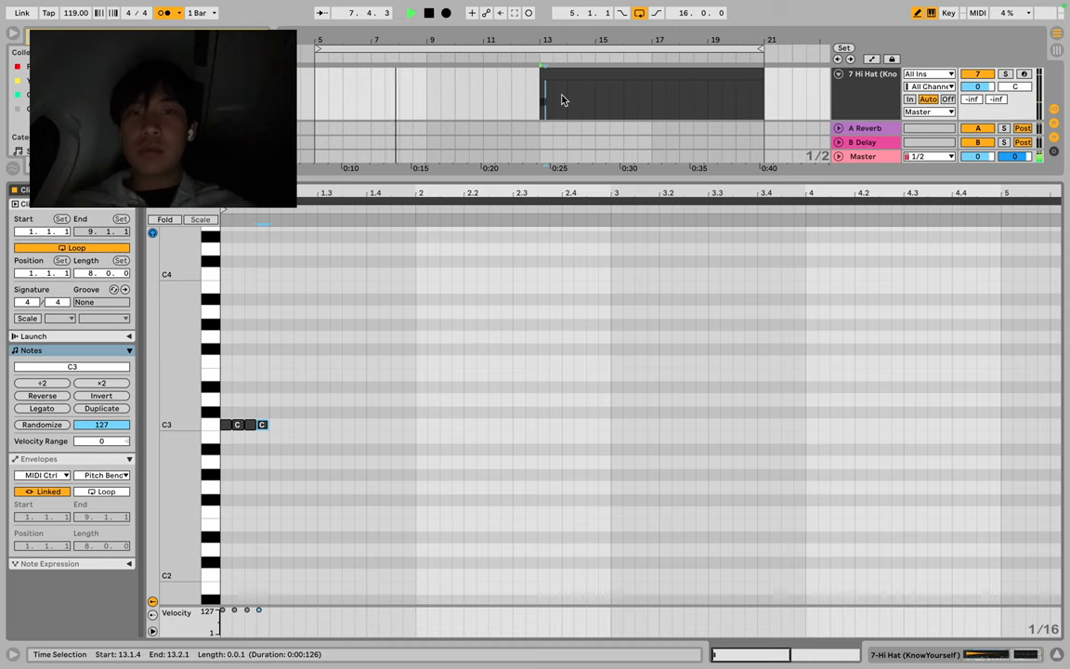
Rework the opening hats into eight fading C3 hits across beat one, add eighth notes at 1.2.3, 1.3.1, 1.3.3, 2.2.1 and 2.2.3, and play.
left_click(519, 100)
key("space")
left_click(553, 74)
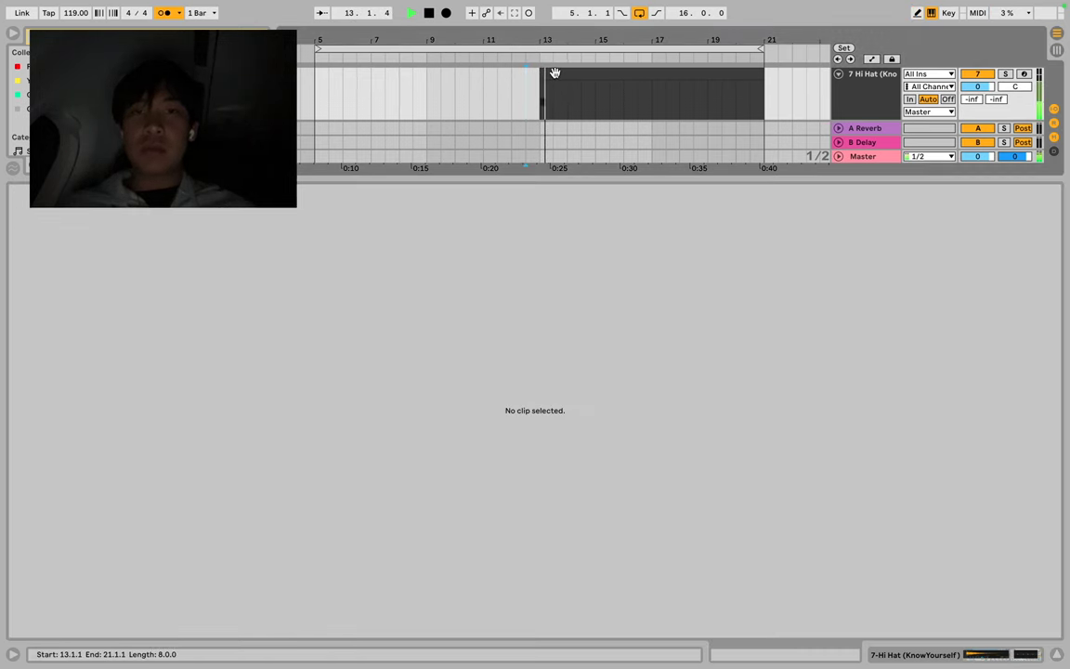
left_click(585, 369)
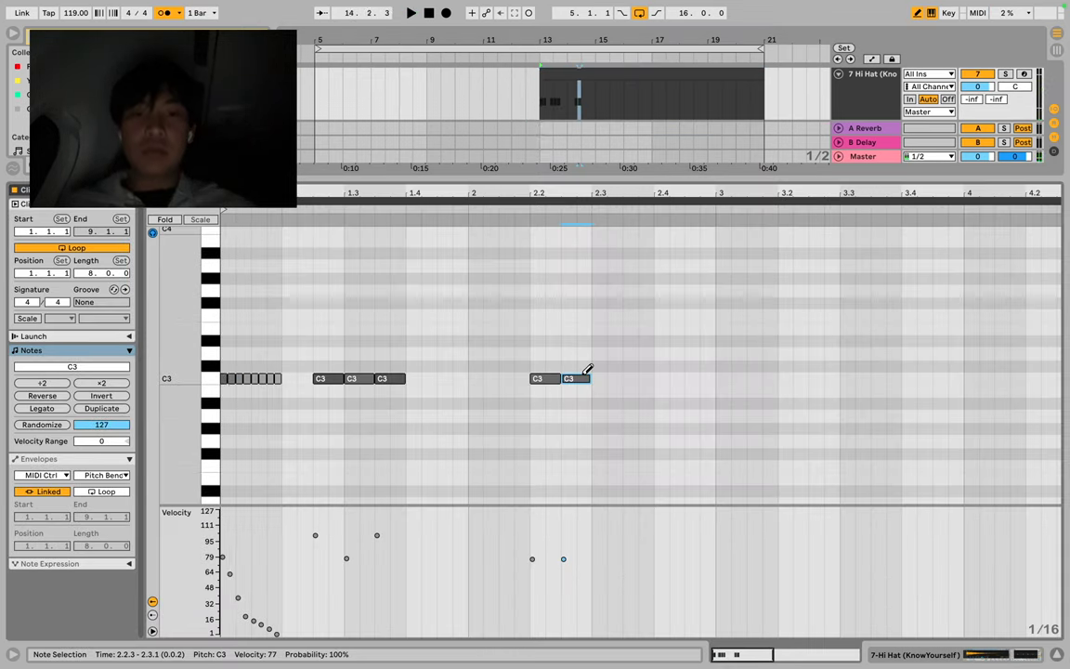
left_click(519, 342)
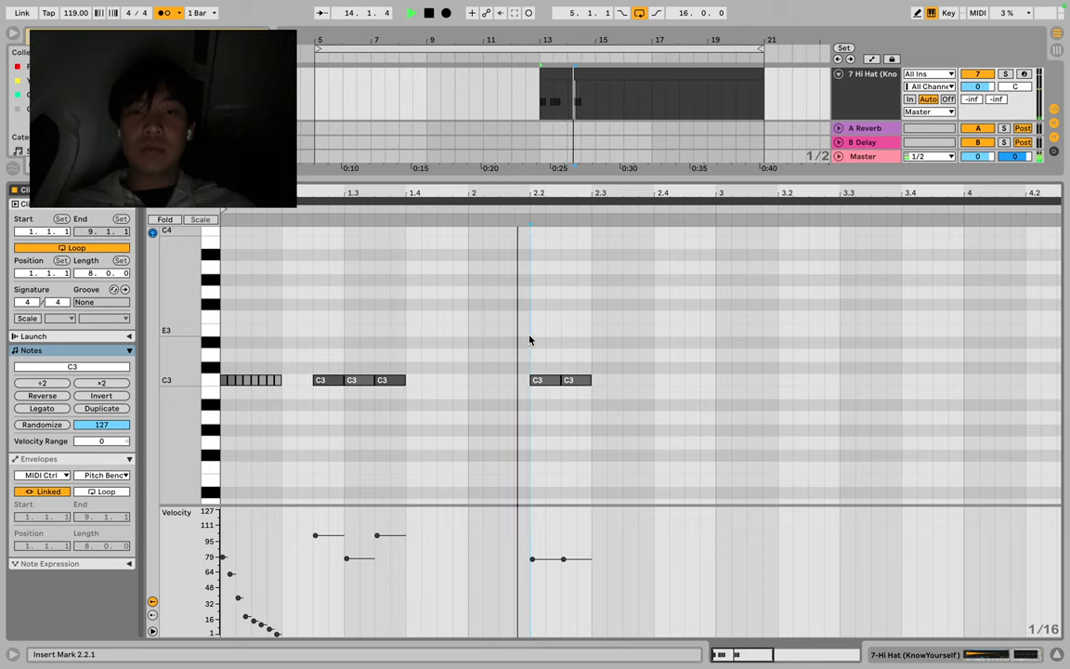
left_click(530, 339)
Duplicate the two-bar hi-hat pattern from 1.1.1 to 3.1.1 within the clip.
left_click_drag(716, 306, 468, 287)
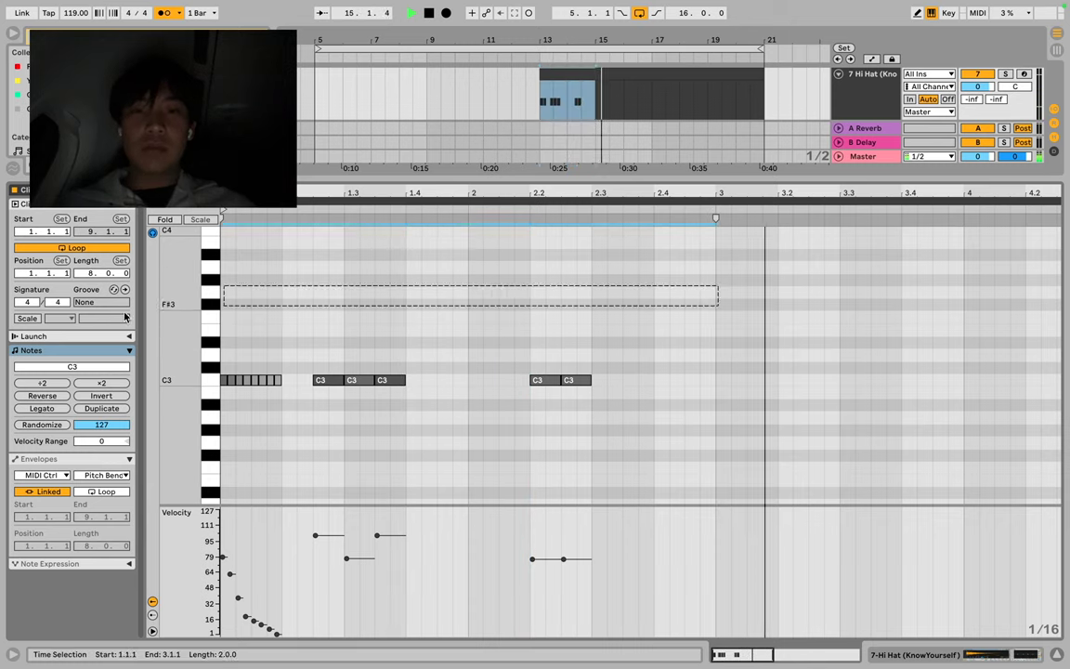
key("ctrl+a")
key("ctrl+d")
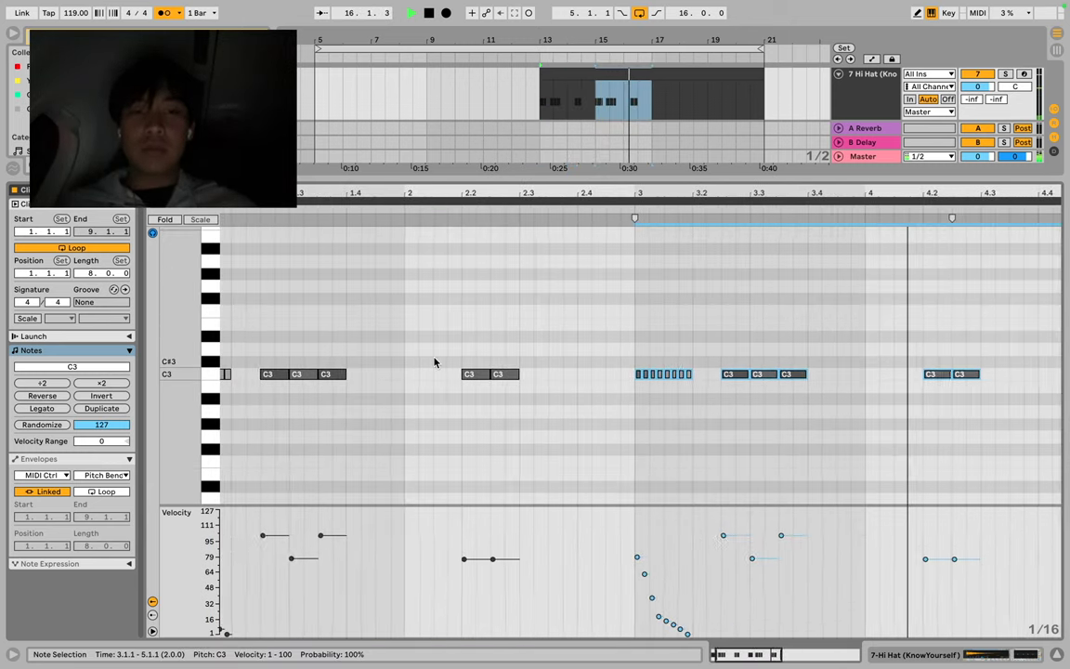
Duplicate the hi-hat section from 13.1.1 to 17.1.1 so the copy fills 17.1.1 to 21.1.1.
right_click(434, 360)
left_click(585, 105)
left_click(585, 105)
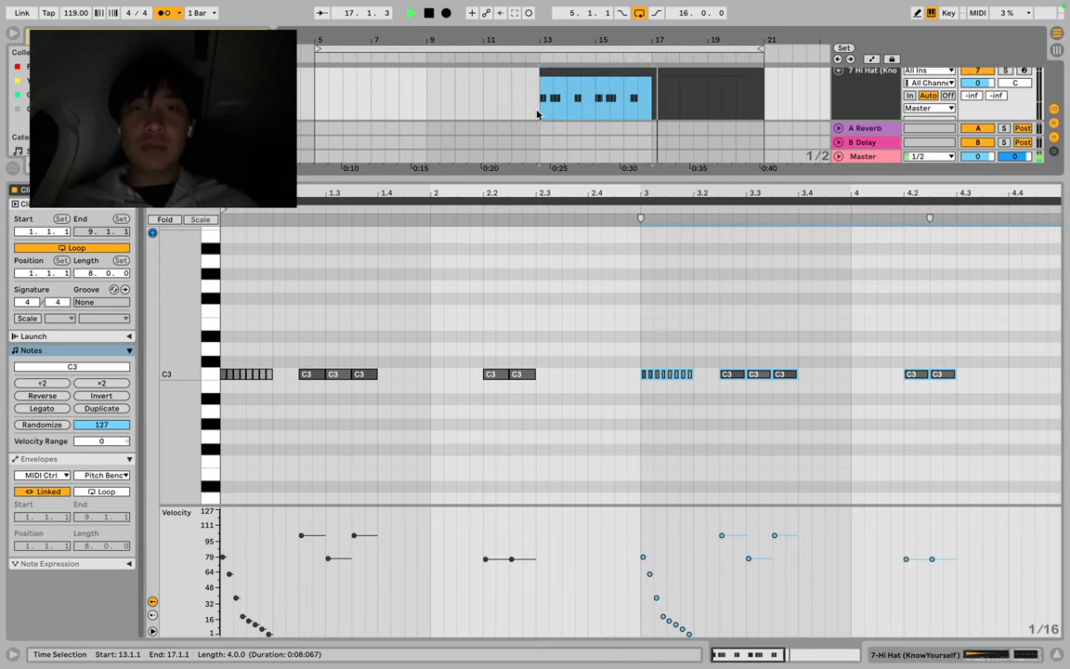
key("super+d")
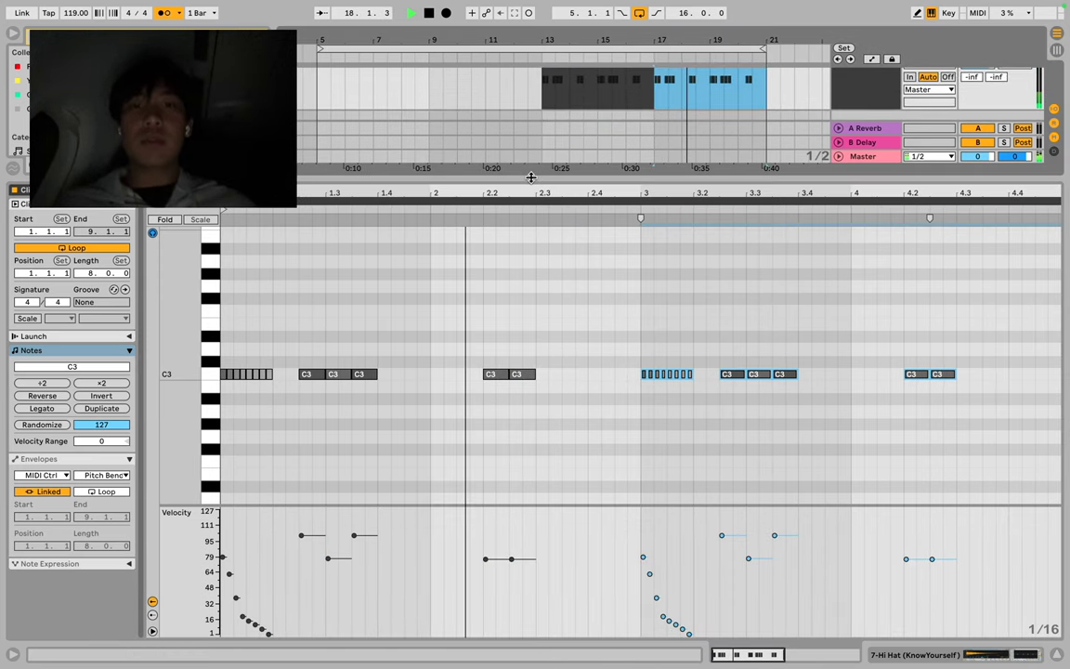
Insert a new audio track below the hi-hat track and set the insert marker at bar 13.
key("super+alt+e")
key("super+t")
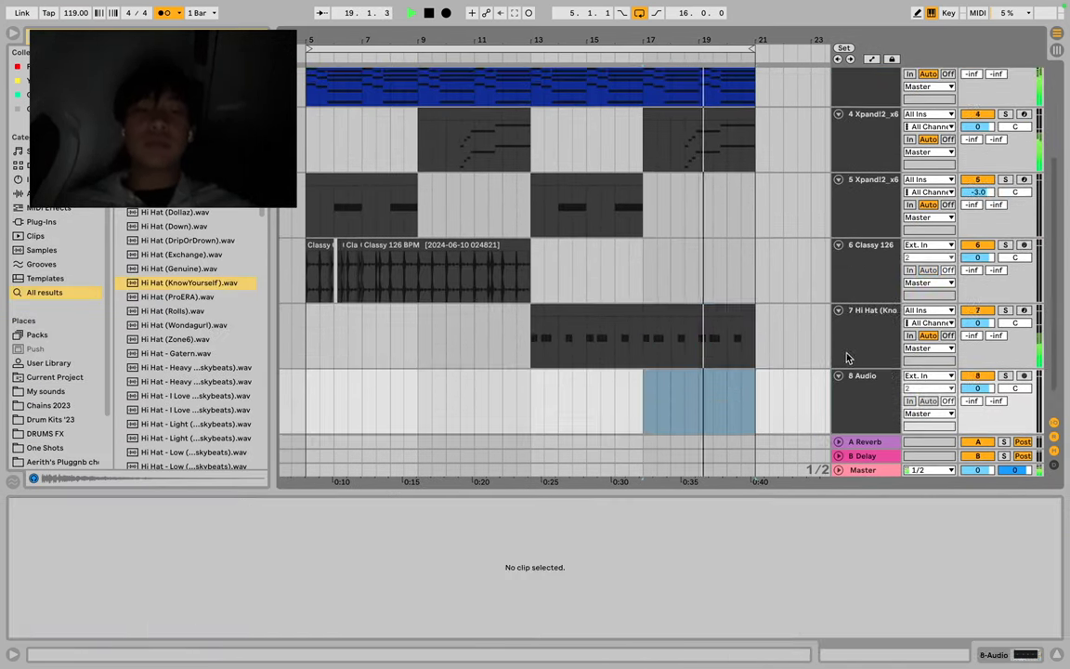
left_click(554, 414)
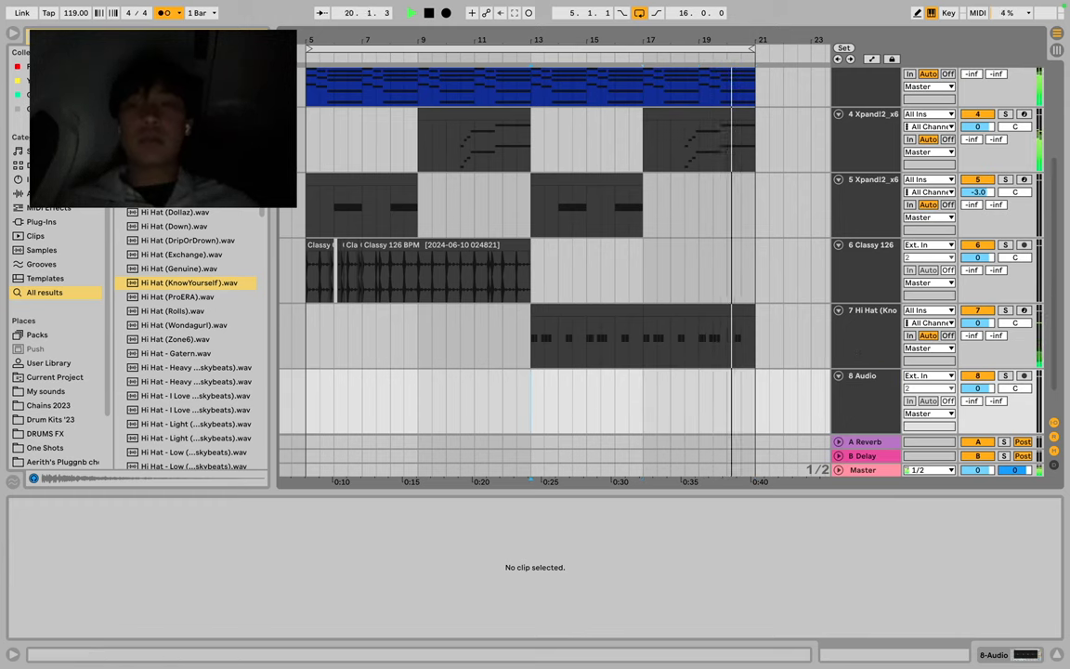
Search the browser for "clap" and place the "Cannot Feel" clap sample on track 8 at bar 14.
key("super+f")
type("clap")
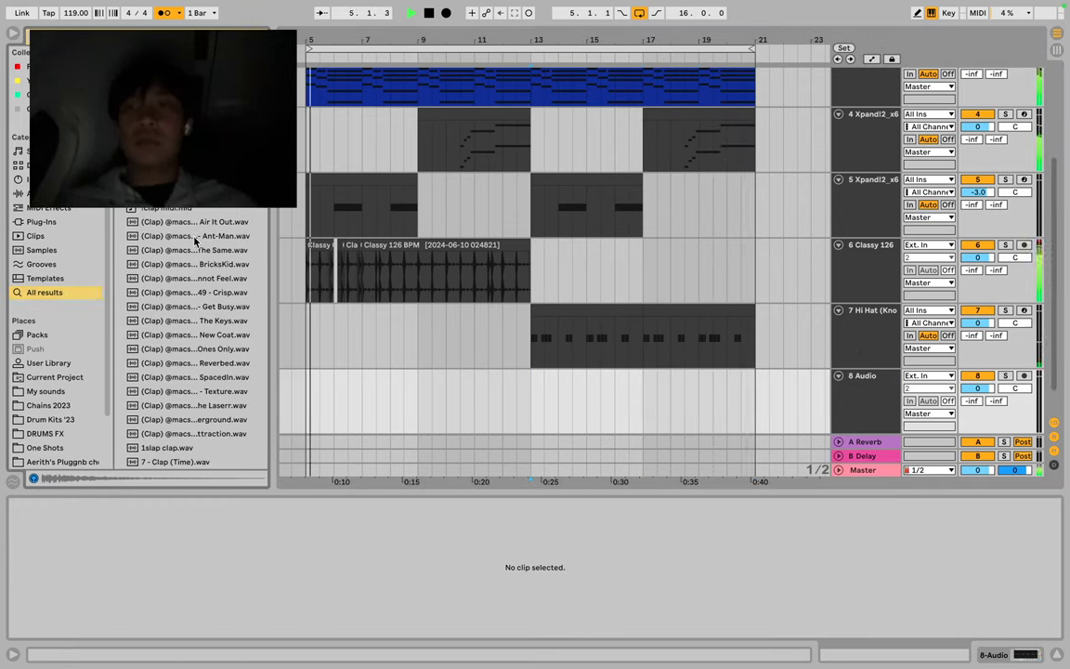
scroll(195, 240, "down", 3)
left_click(214, 233)
key("Up")
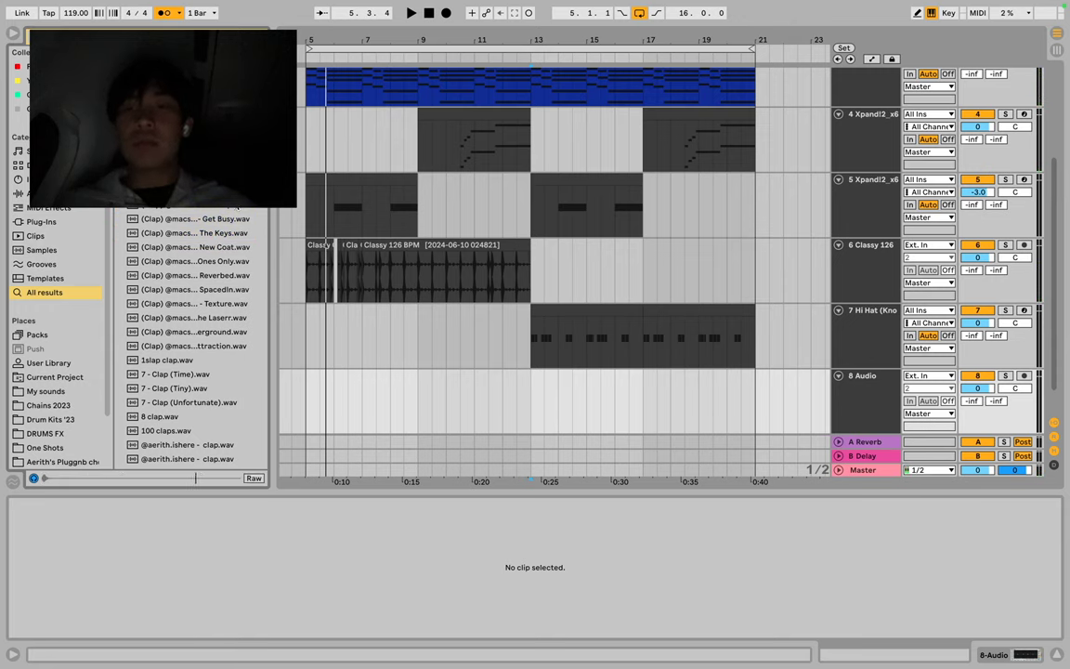
left_click_drag(567, 409, 564, 400)
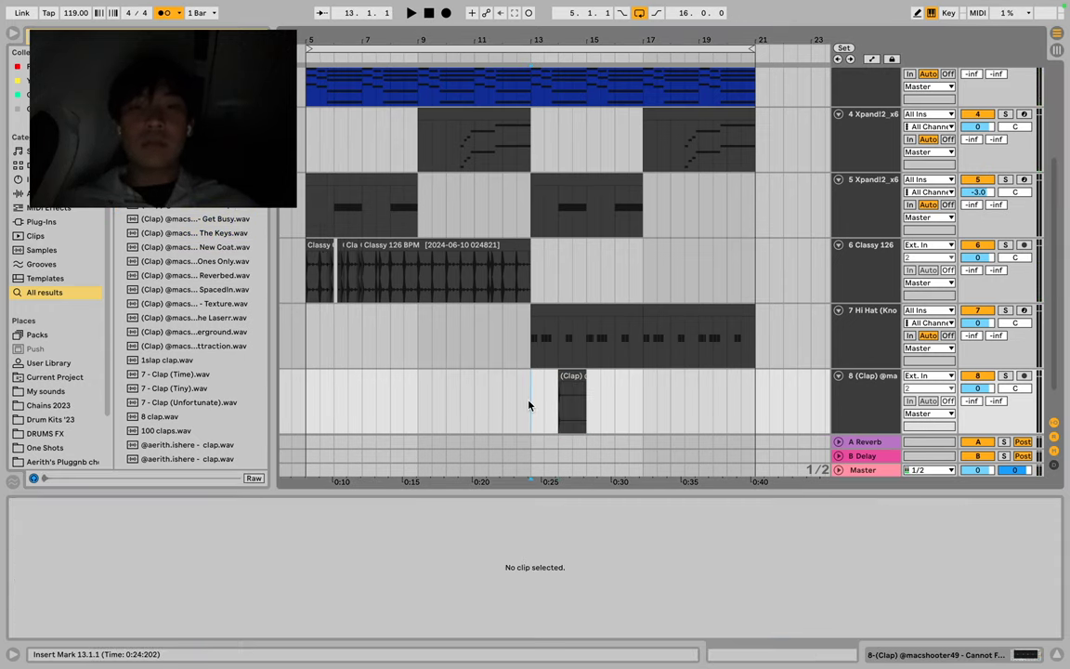
Move the clap clip to start at 13.3.1 and play the section.
scroll(564, 395, "up", 2)
left_click(564, 388)
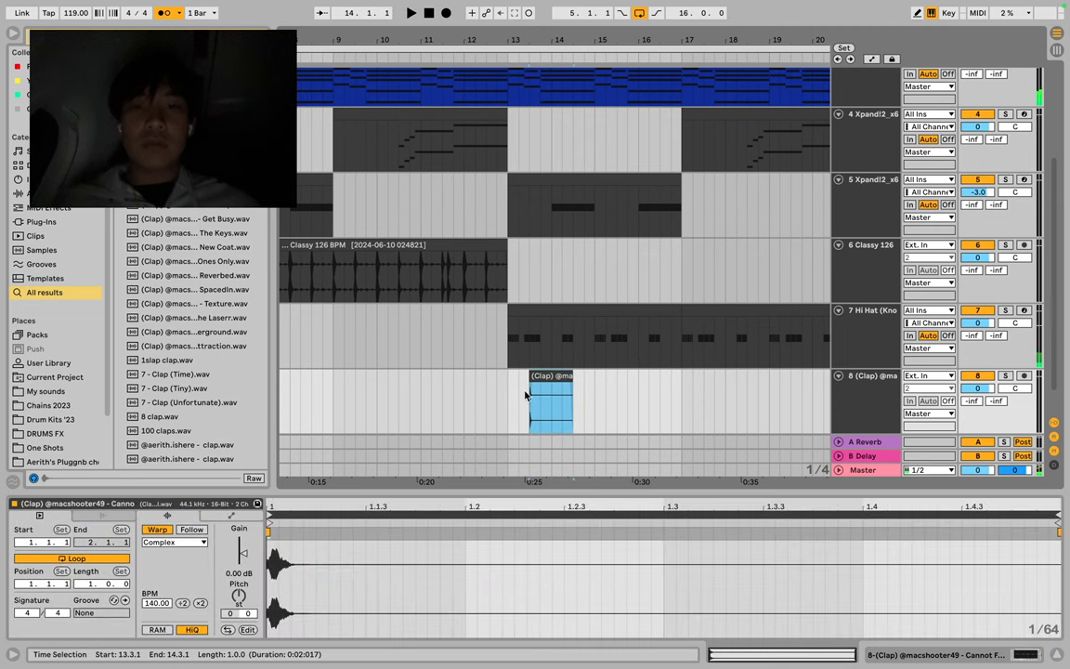
left_click(528, 395)
scroll(528, 399, "up", 2)
left_click(528, 402)
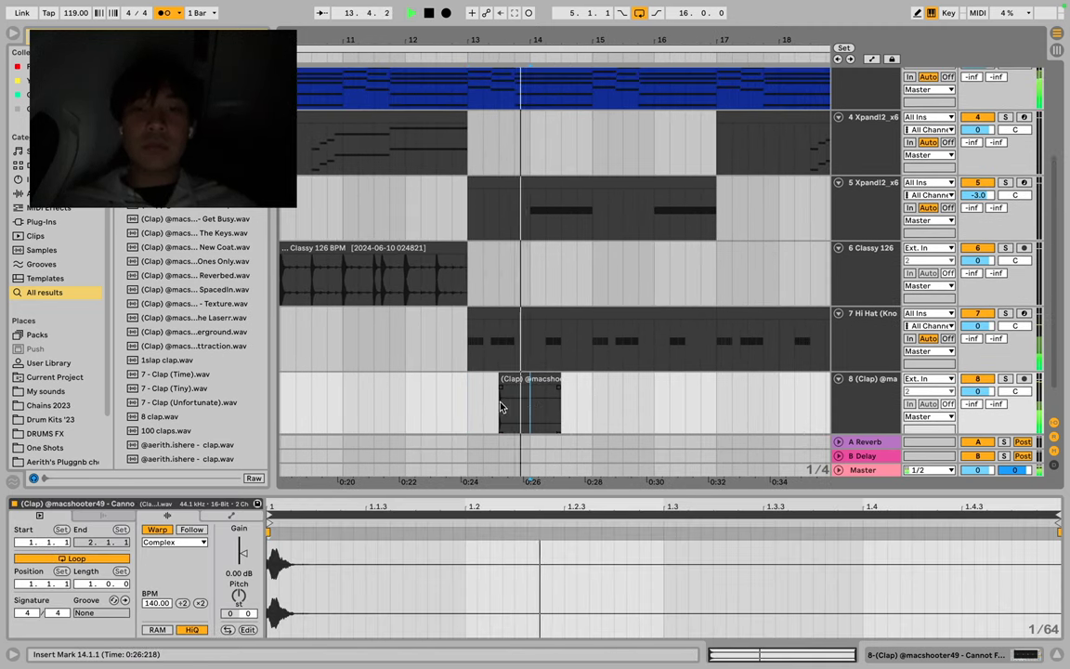
Duplicate the clap clip repeatedly along track 8 until the copies reach 21.1.1.
key("super+d")
key("super+d")
key("super+d")
key("super+d")
key("super+d")
key("super+d")
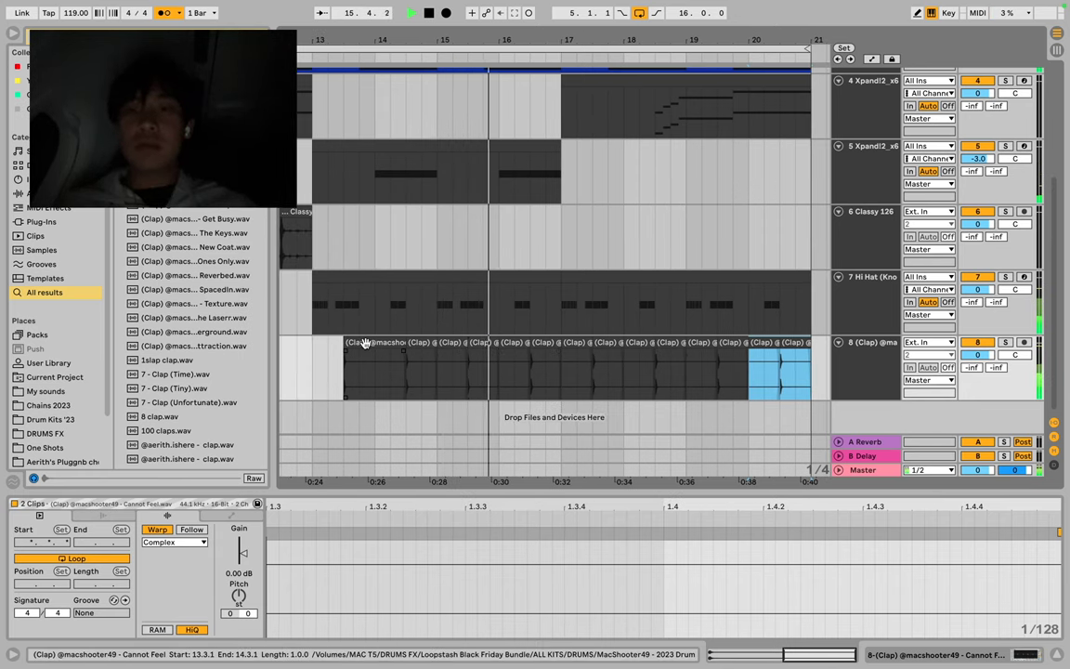
left_click(404, 372, "shift")
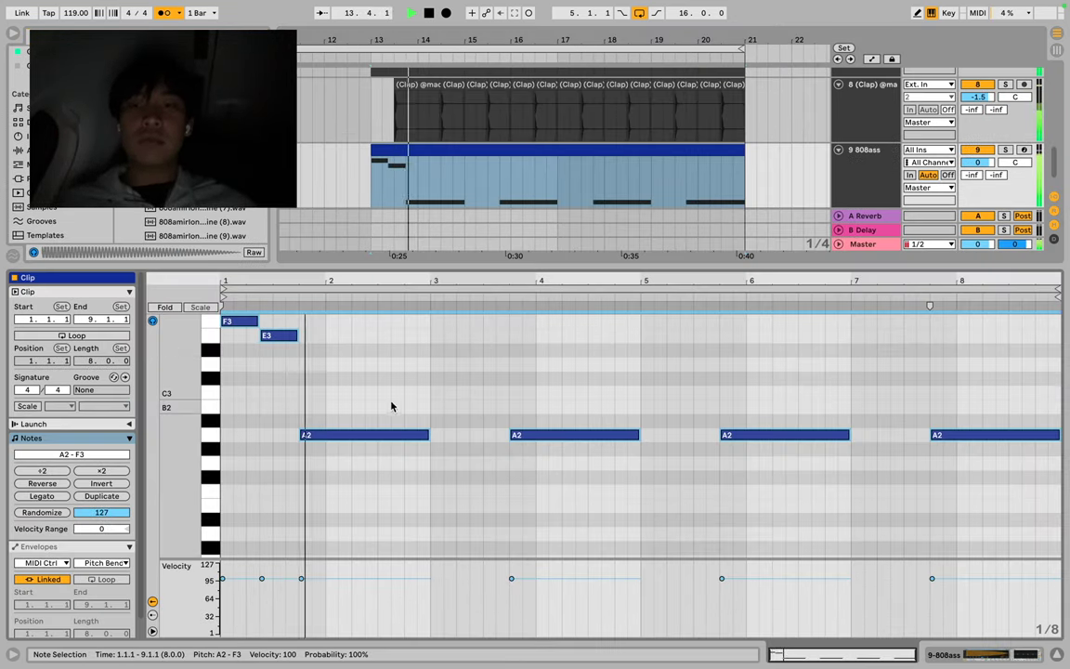
Break up the first long A2 note in the 808 clip with shorter A2 notes at 2.2.1 and 2.3.1, and play it.
key("b")
left_click(363, 433)
left_click(359, 434)
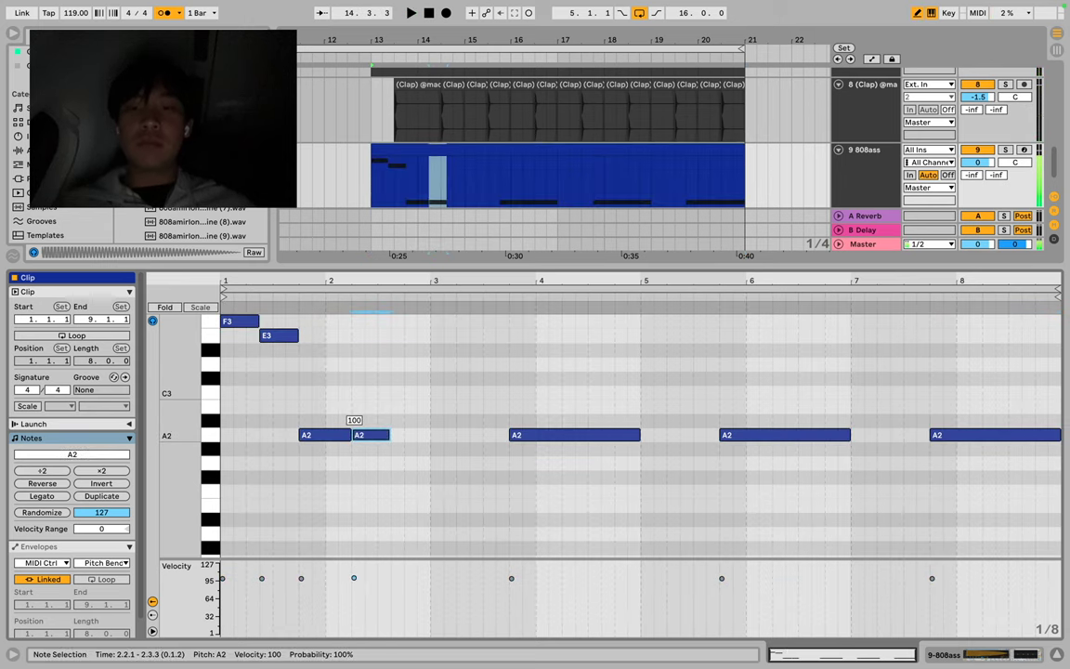
key("ctrl+d")
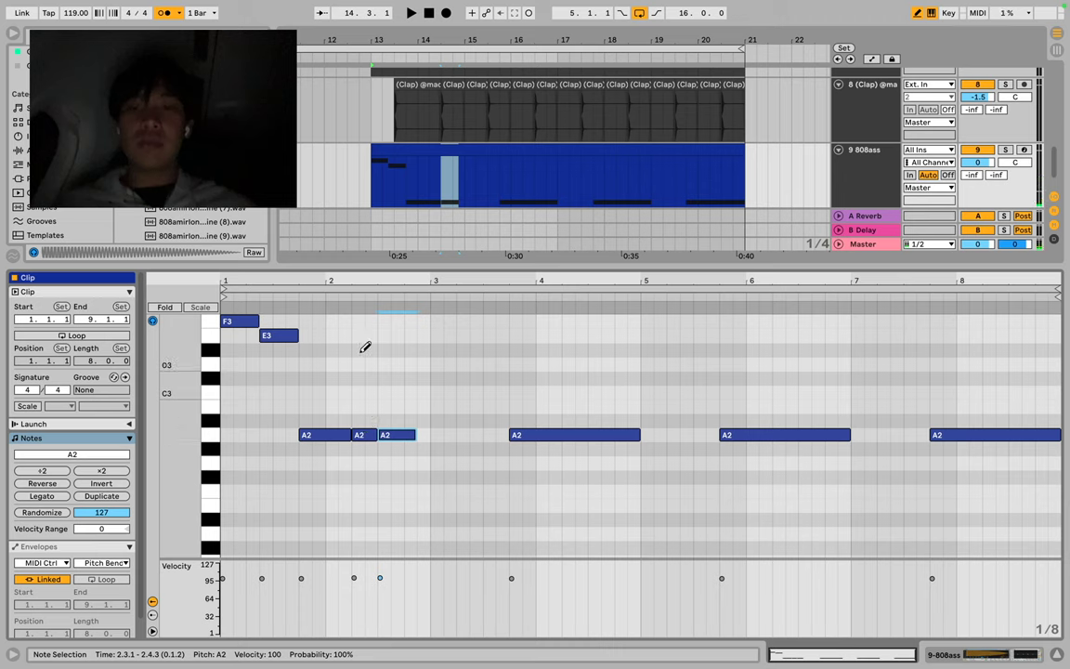
left_click(300, 298)
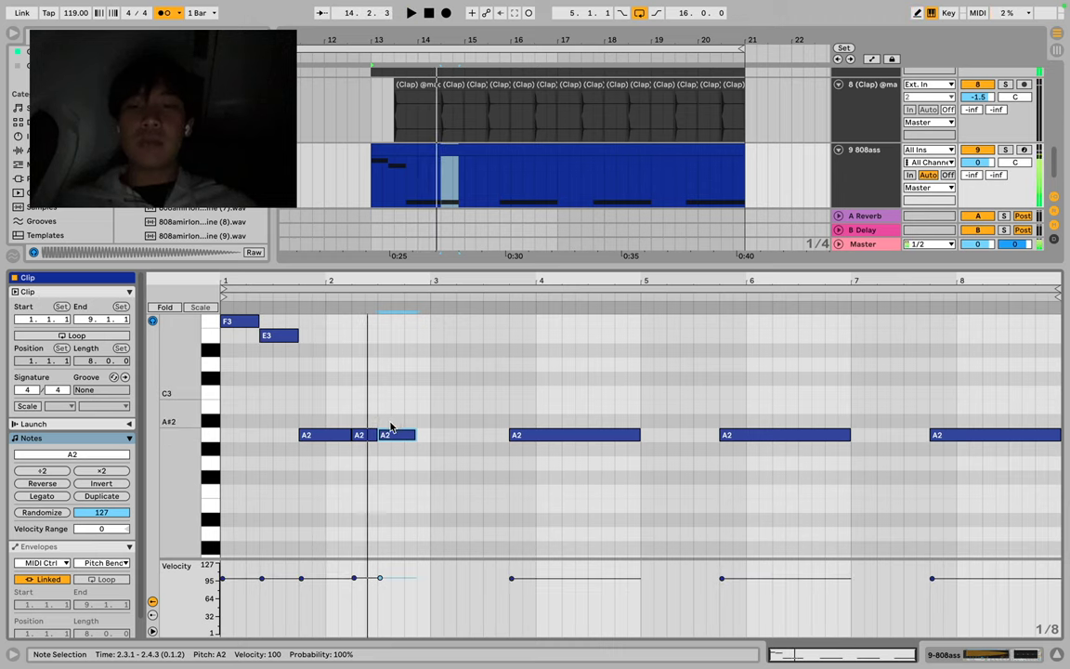
Rearrange the short A2 notes to start at 2.1.3 and 2.2.1, and play the 808 pattern.
mouse_move(365, 437)
left_mouse_down()
mouse_move(347, 436)
mouse_move(396, 444)
mouse_move(390, 432)
mouse_move(378, 447)
left_mouse_up()
left_click(304, 309)
key("space")
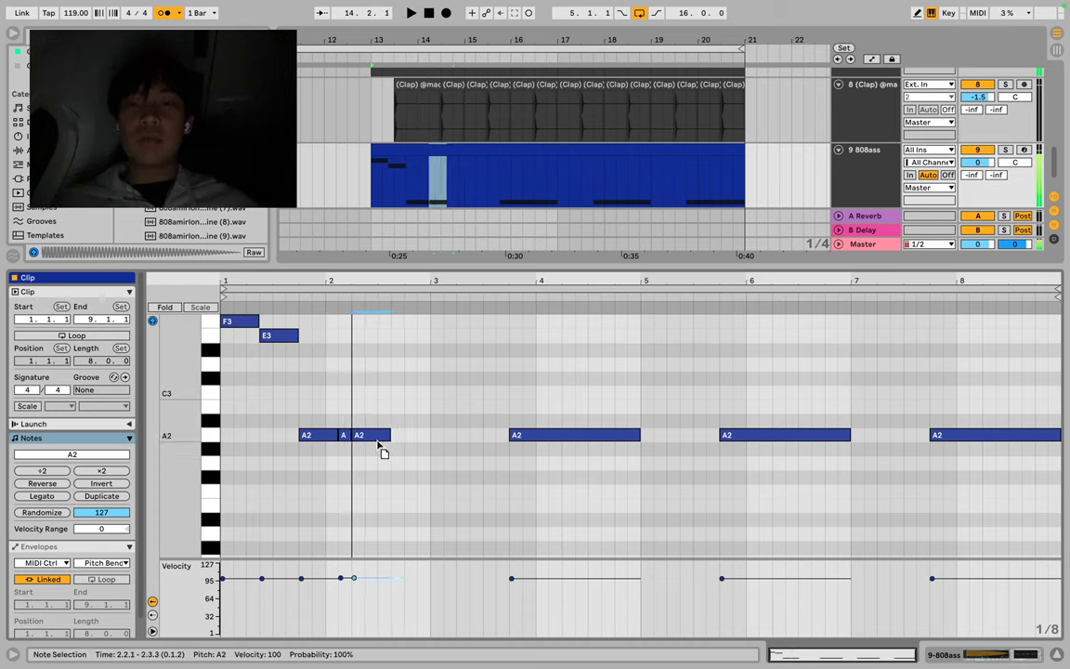
Shorten the 808ass clip's A2 note at 2.2.1 to end at 2.3.1, remove the A2 note at 1.4.1, and play it.
left_click(299, 308)
left_click(384, 431)
key("space")
key("b")
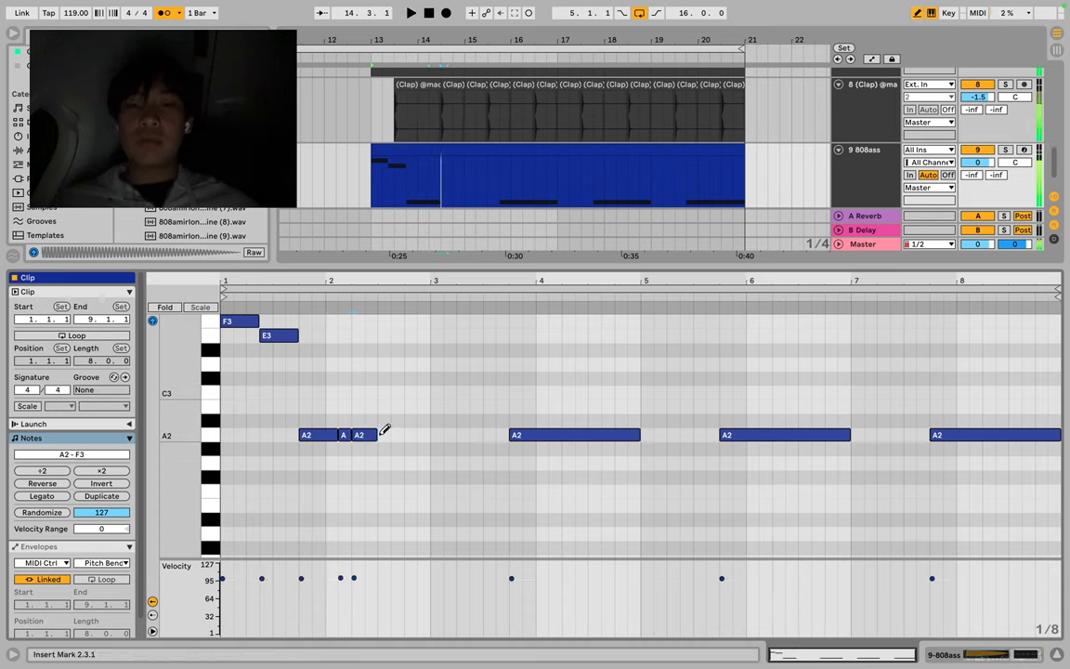
left_click(311, 440)
scroll(304, 390, "up", 2)
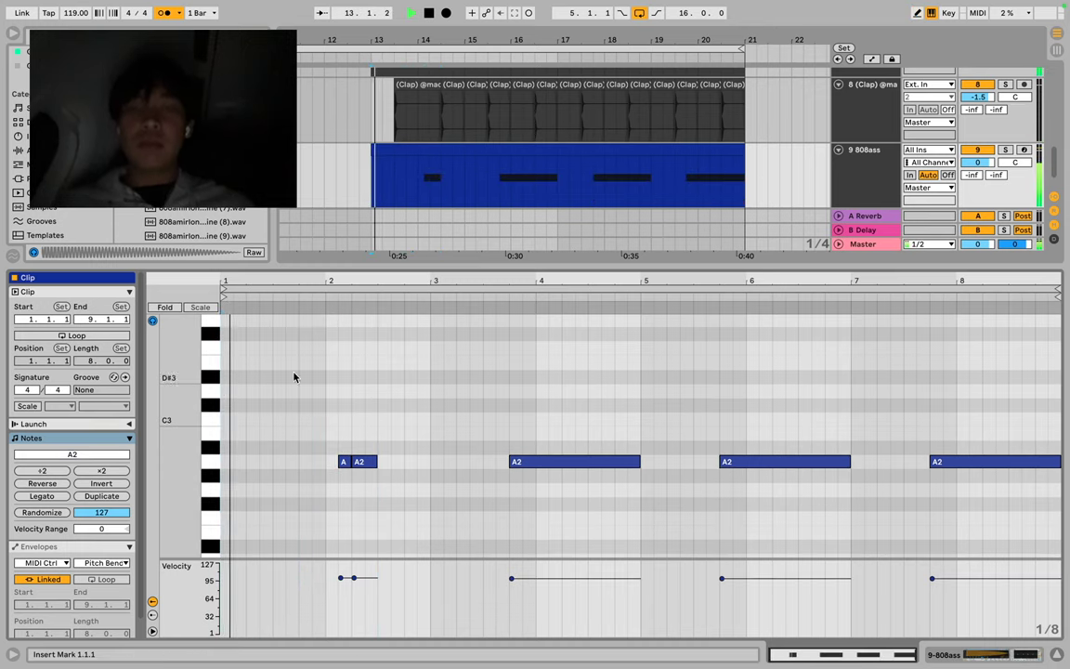
key("shift+Tab")
key("shift+Tab")
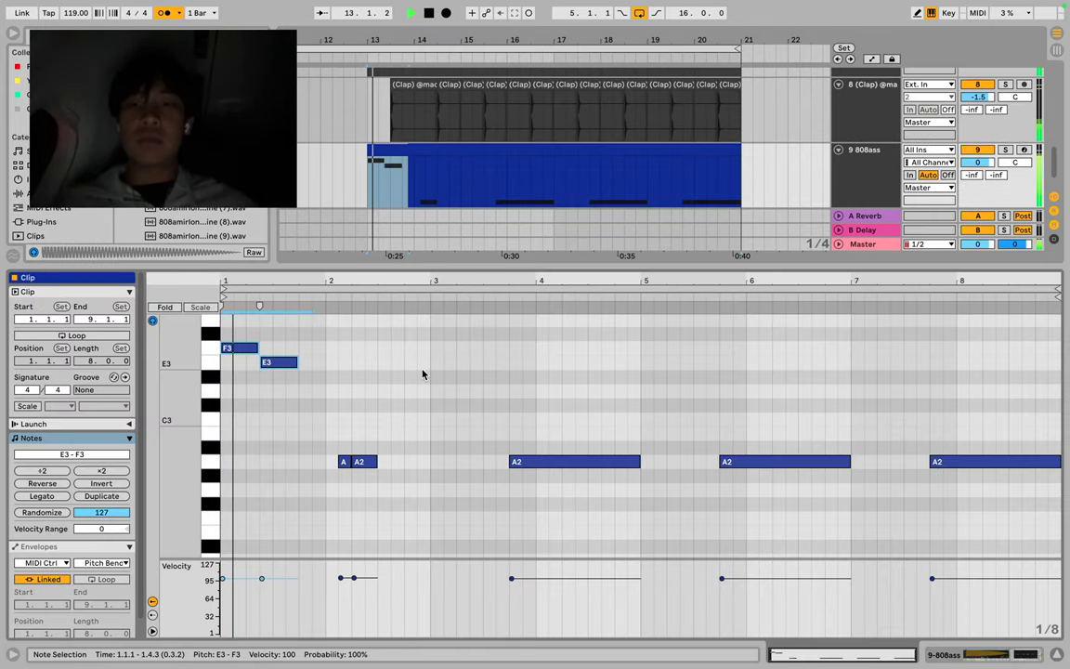
Stop playback and audition the 808 samples in the Drum Kits '23 folder from 808balmain.wav down to 808ded18.wav.
key("shift+Tab")
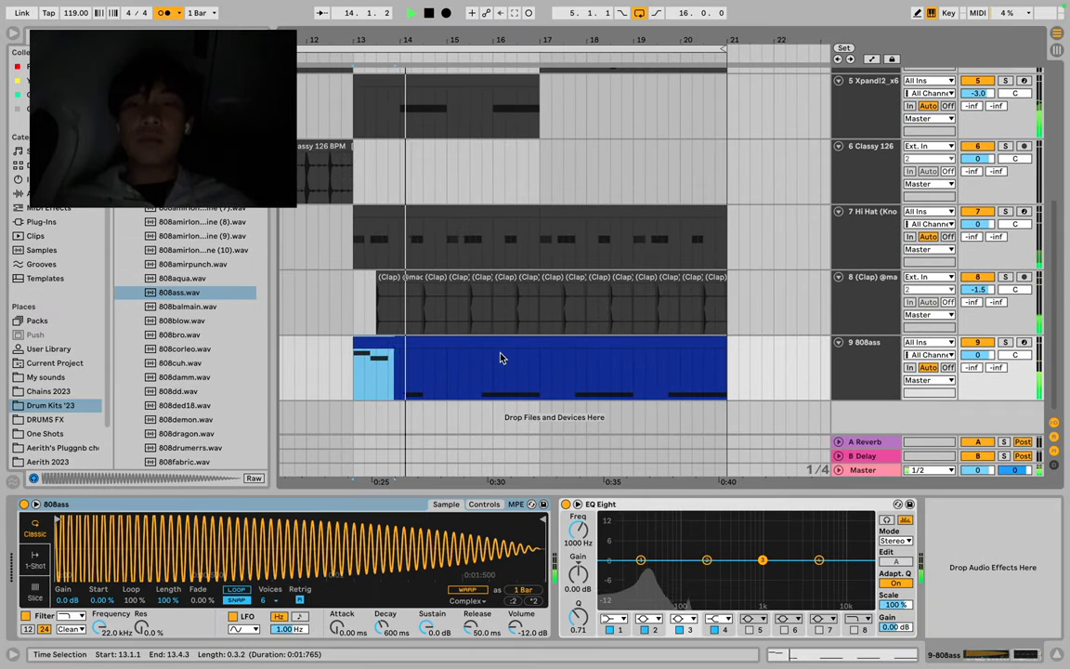
left_click(229, 309)
key("space")
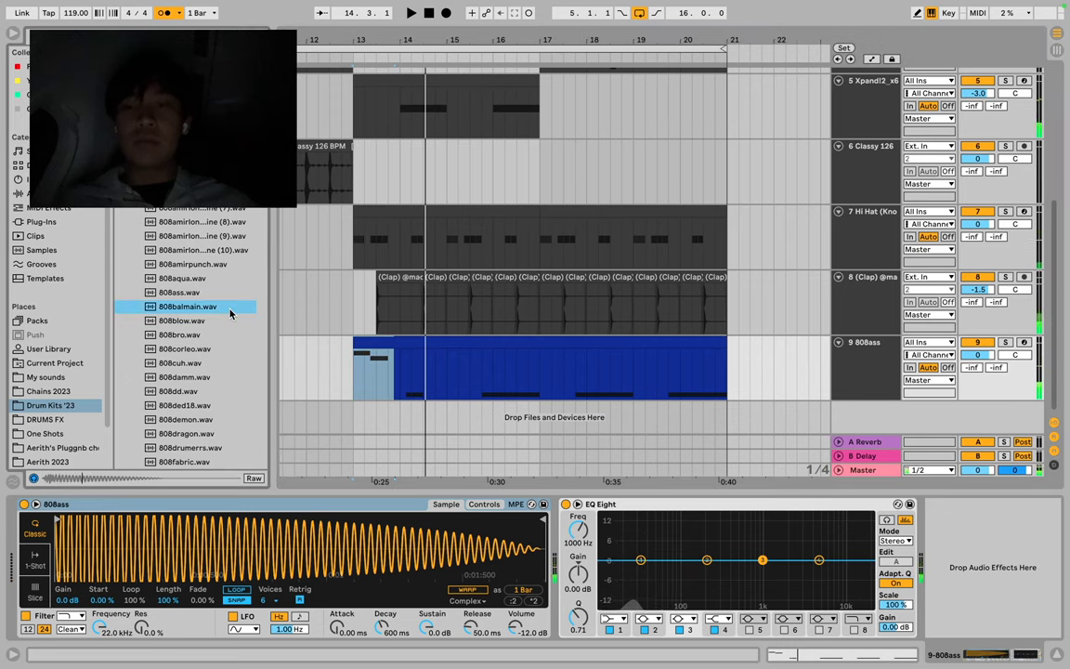
key("Down")
key("Down")
key("Down")
key("Down")
key("Down")
key("Down")
key("Down")
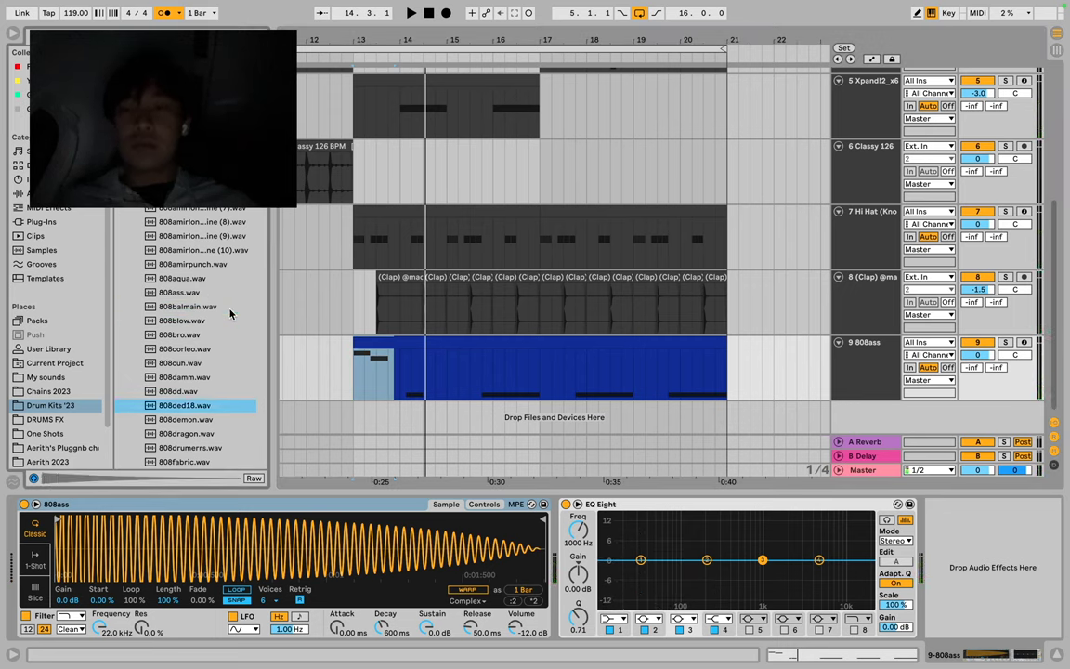
Add a MIDI track below 808ass with 808ded18.wav loaded, and paste a copy of the 808ass clip onto it at 13.1.1.
left_click(883, 367)
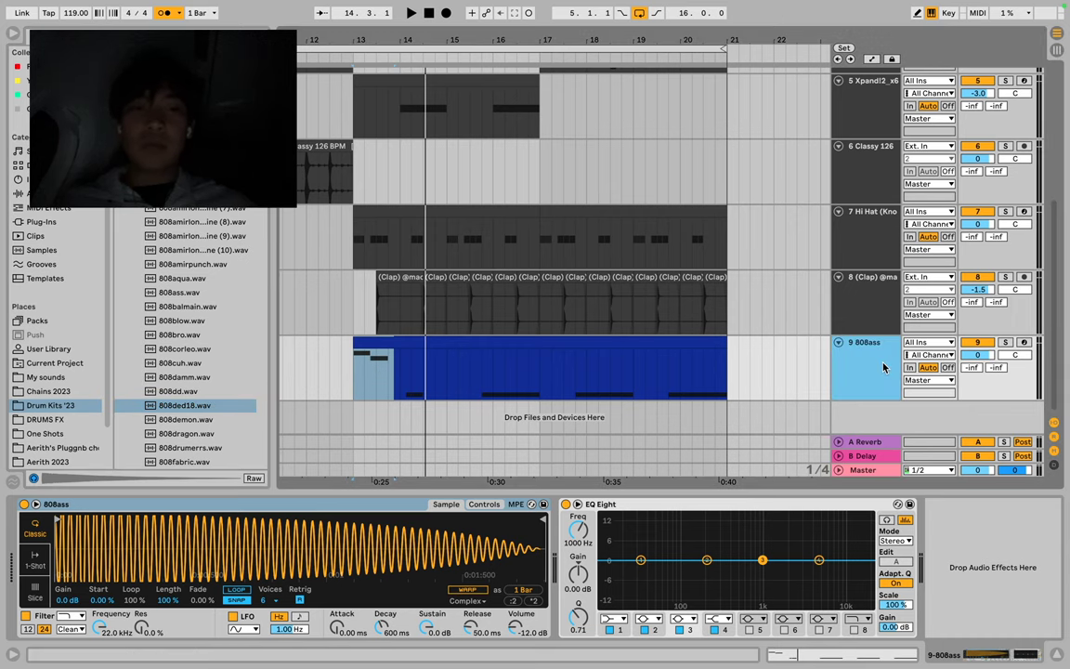
key("ctrl+shift+t")
double_click(233, 406)
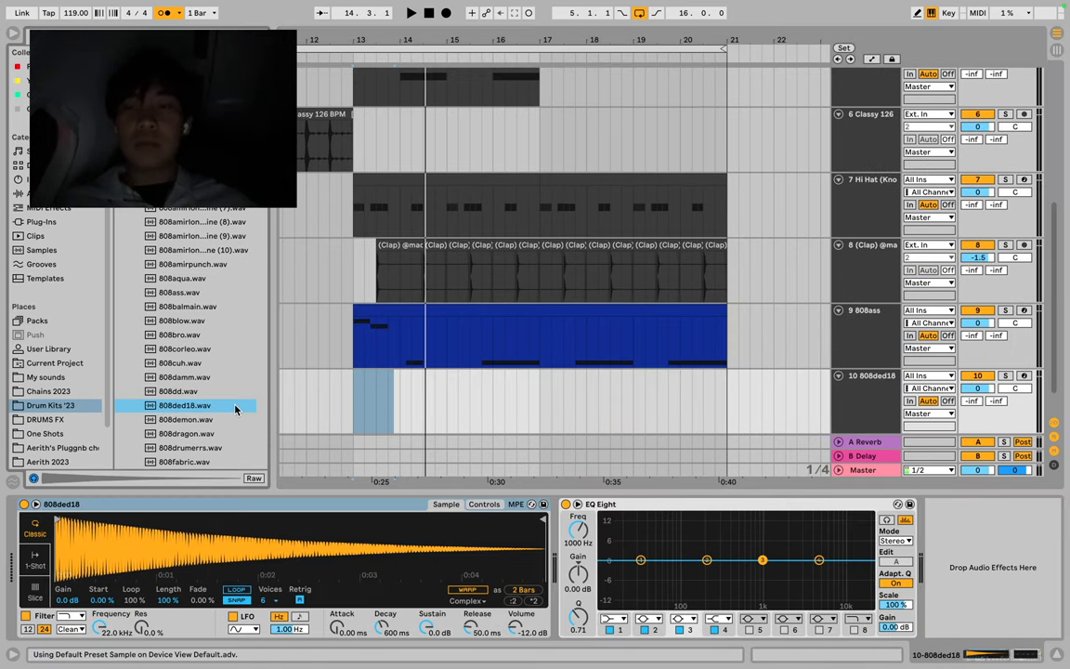
scroll(432, 318, "down", 1)
left_click(446, 288)
left_click(362, 351)
key("ctrl+v")
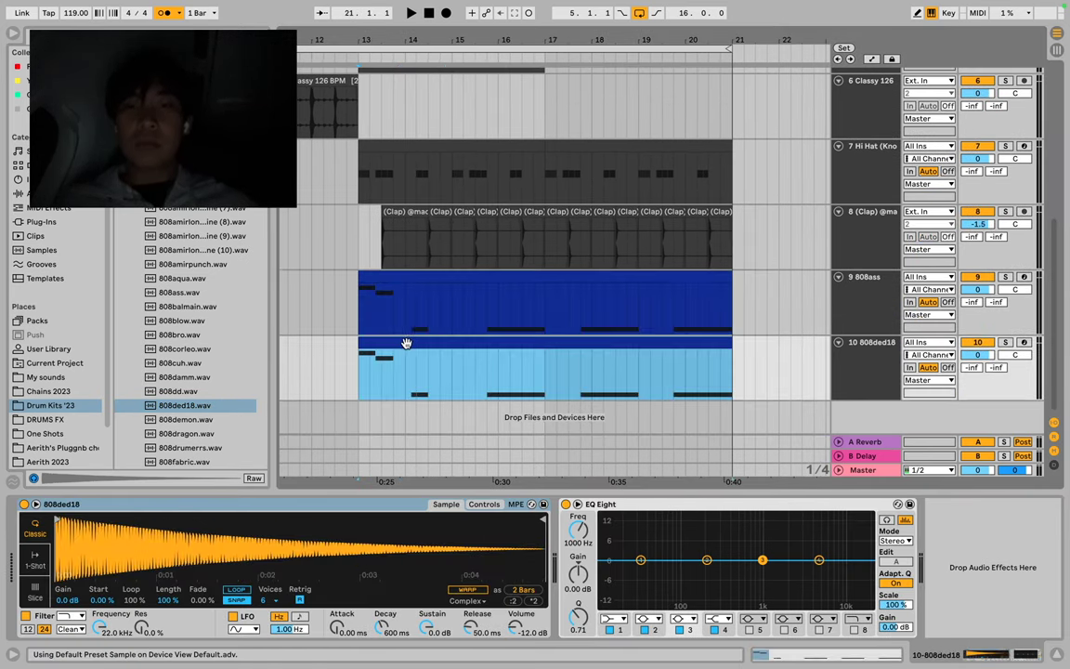
In the 808ded18 clip, move the short A2 note to 2.3.1, delete the notes before it, and play the section.
double_click(406, 342)
key("b")
left_click(384, 461)
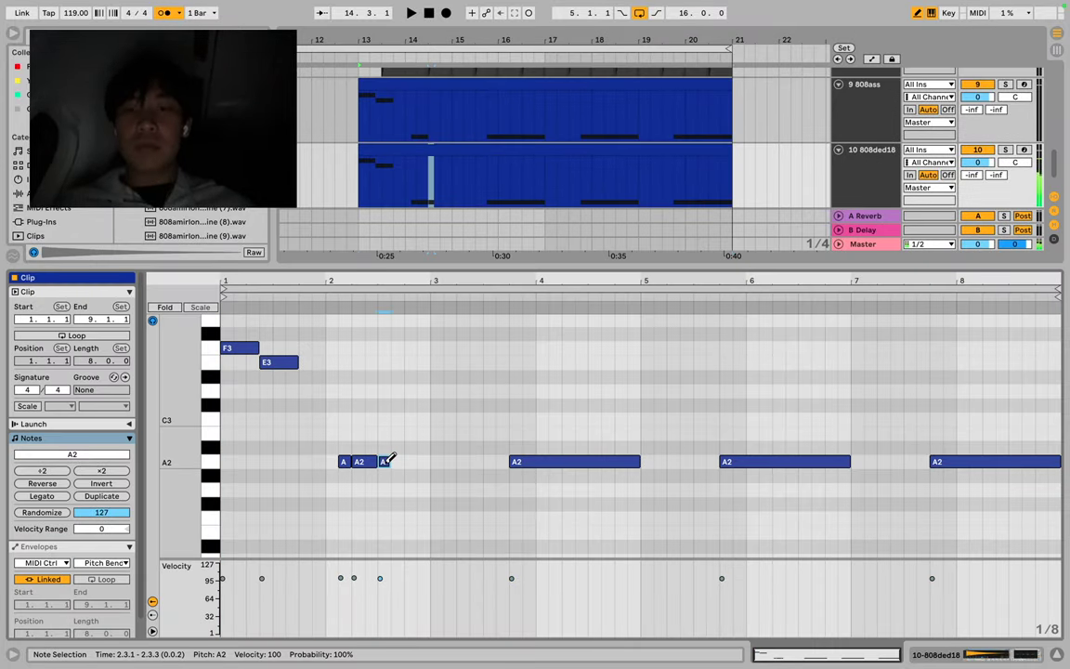
left_click_drag(359, 467, 393, 475)
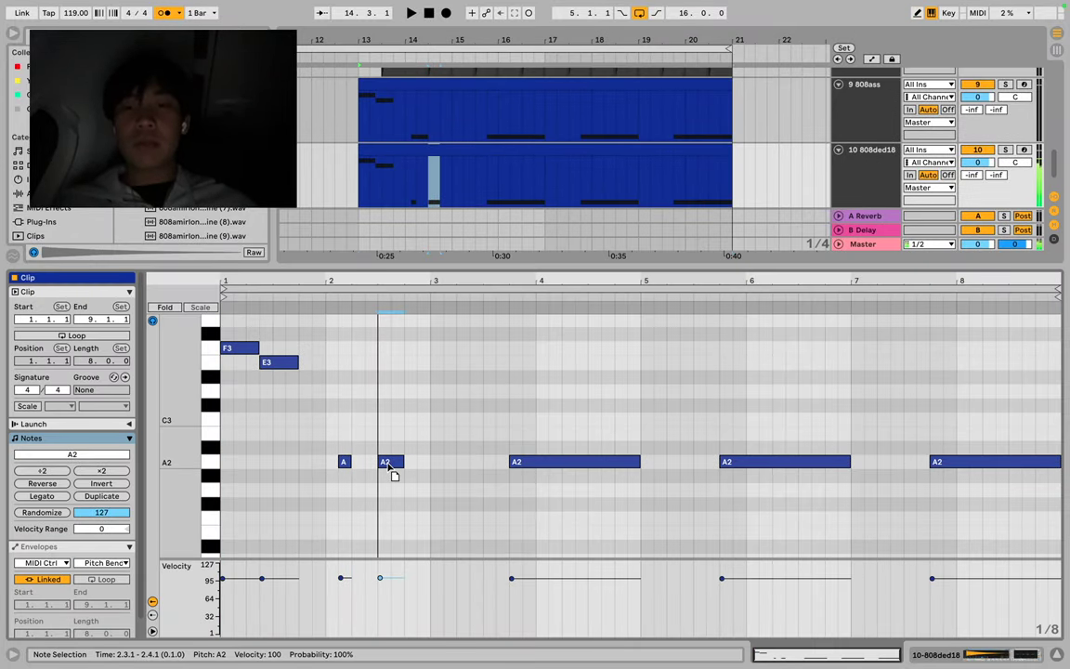
left_click_drag(358, 318, 172, 494)
key("Delete")
key("space")
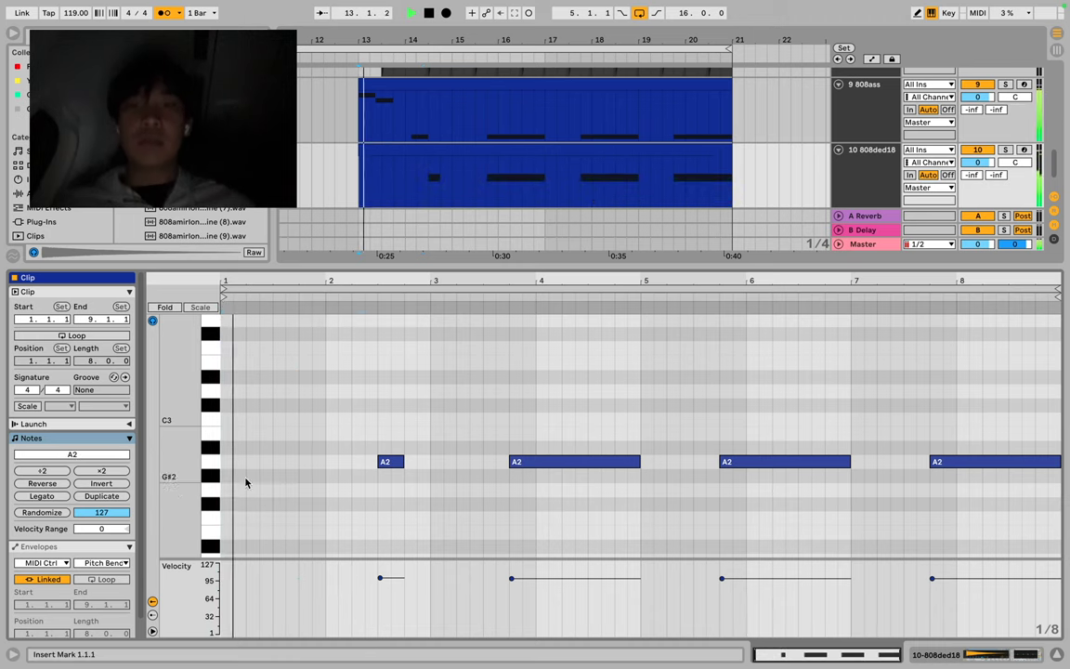
Lengthen the 808ded18 clip's A2 note at 2.3.1 to end at 3.1.1 while listening, and stop playback.
left_click(396, 467)
key("shift+Right")
key("shift+Right")
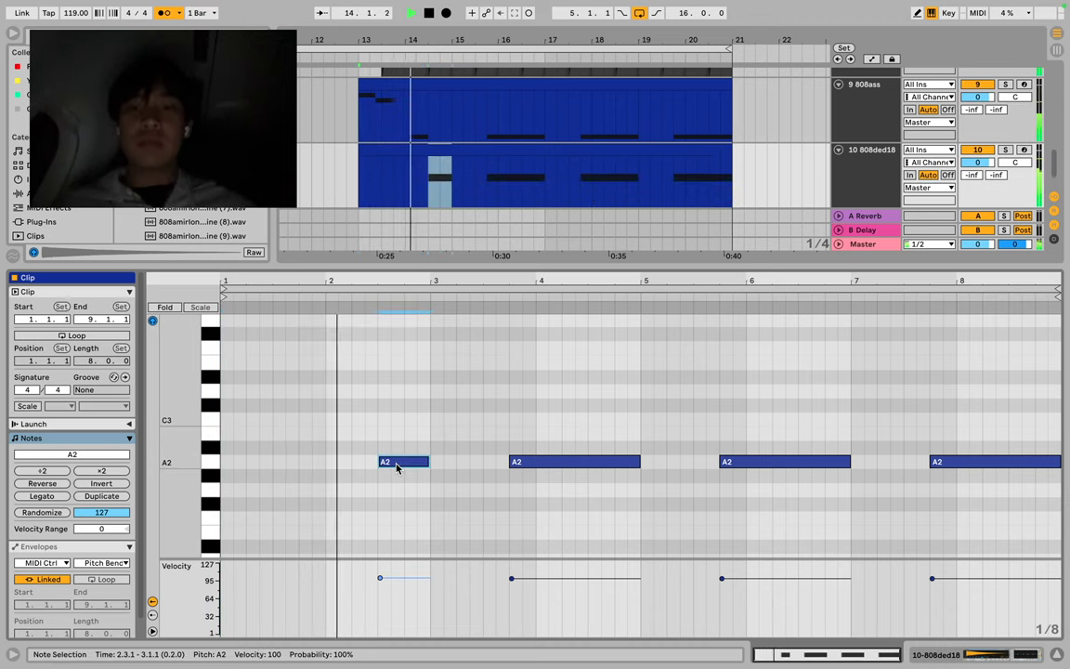
key("shift+Left")
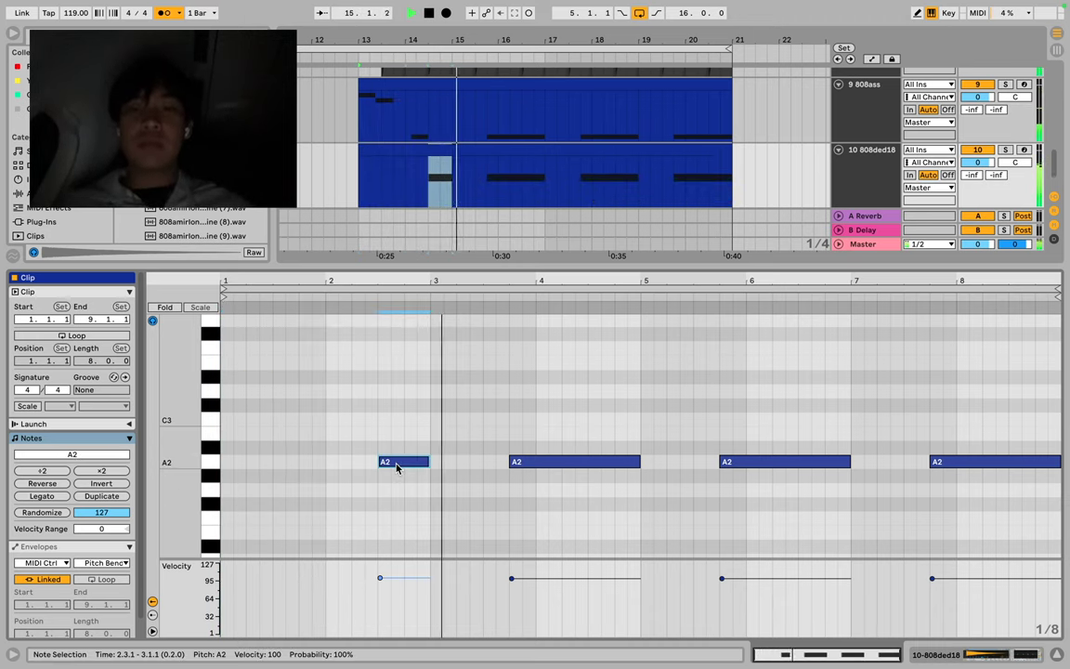
left_click(562, 453)
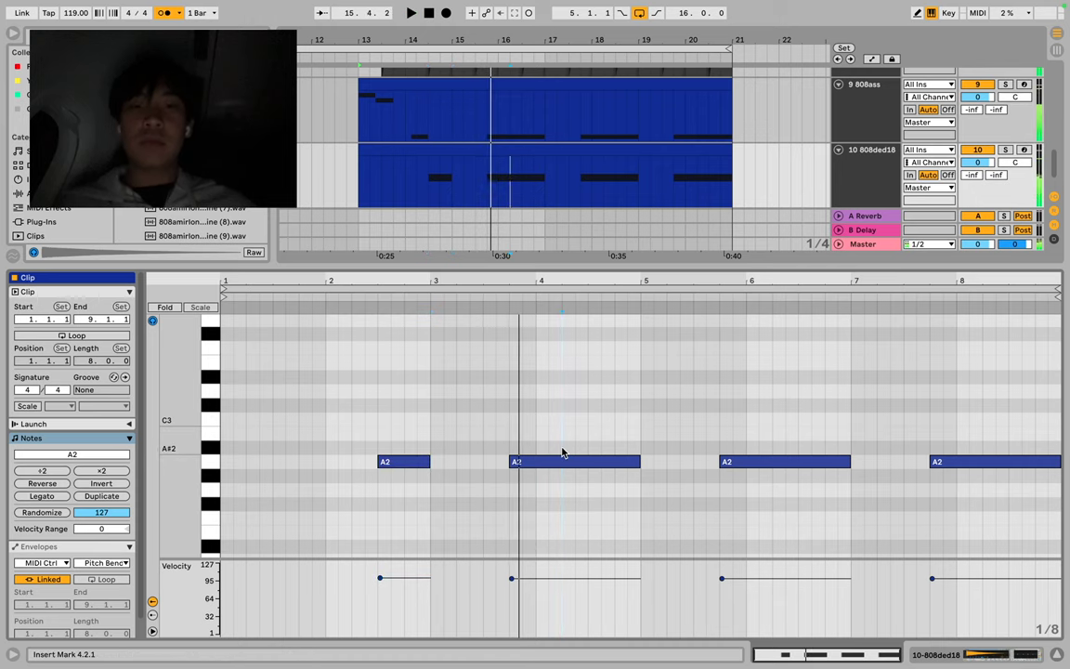
left_click_drag(562, 453, 567, 456)
left_click_drag(432, 130, 361, 177)
key("Right")
key("Right")
key("Right")
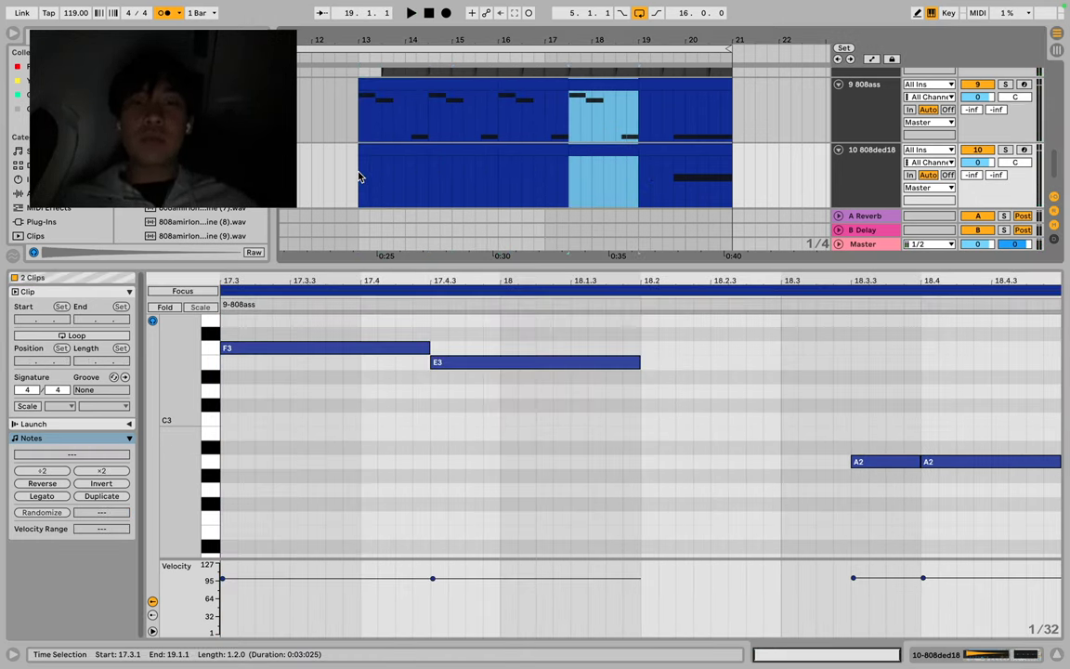
key("Right")
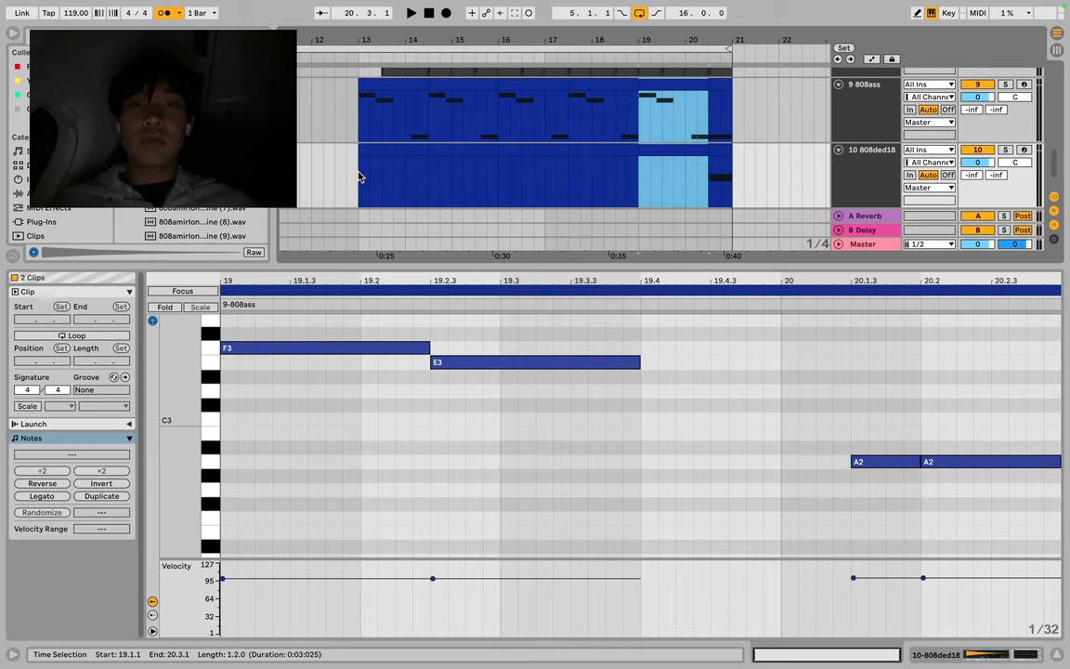
key("Right")
key("Left")
key("Left")
key("Left")
key("Left")
key("Left")
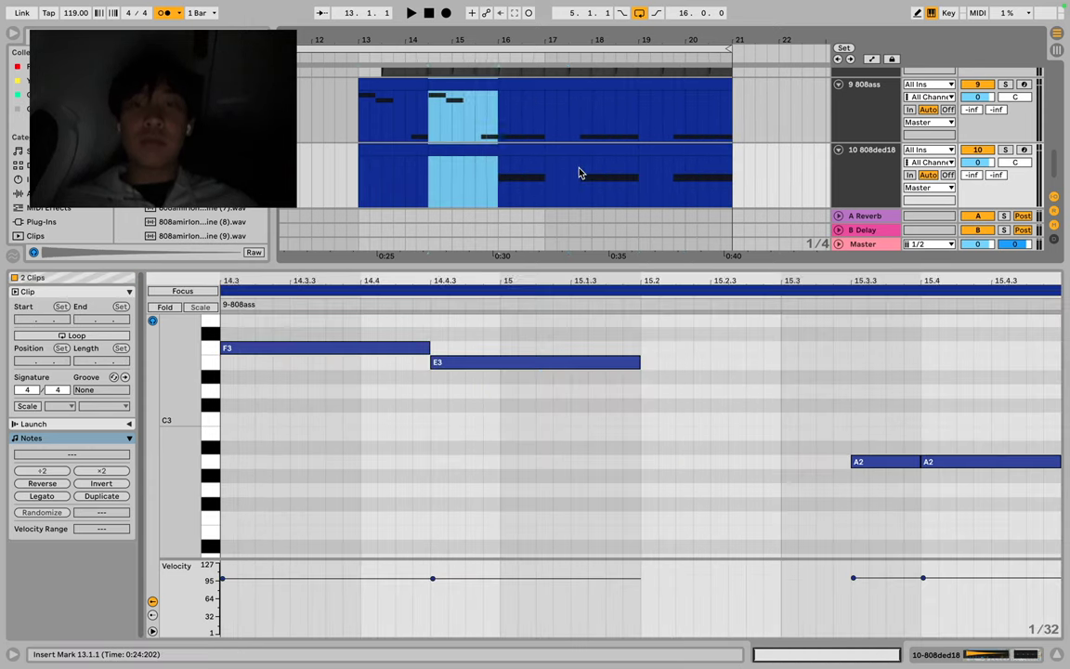
Duplicate the 13.1.1 to 15.1.1 range of both 808 tracks until the copies reach 21.1.1, and play the result.
left_click_drag(456, 137, 377, 192)
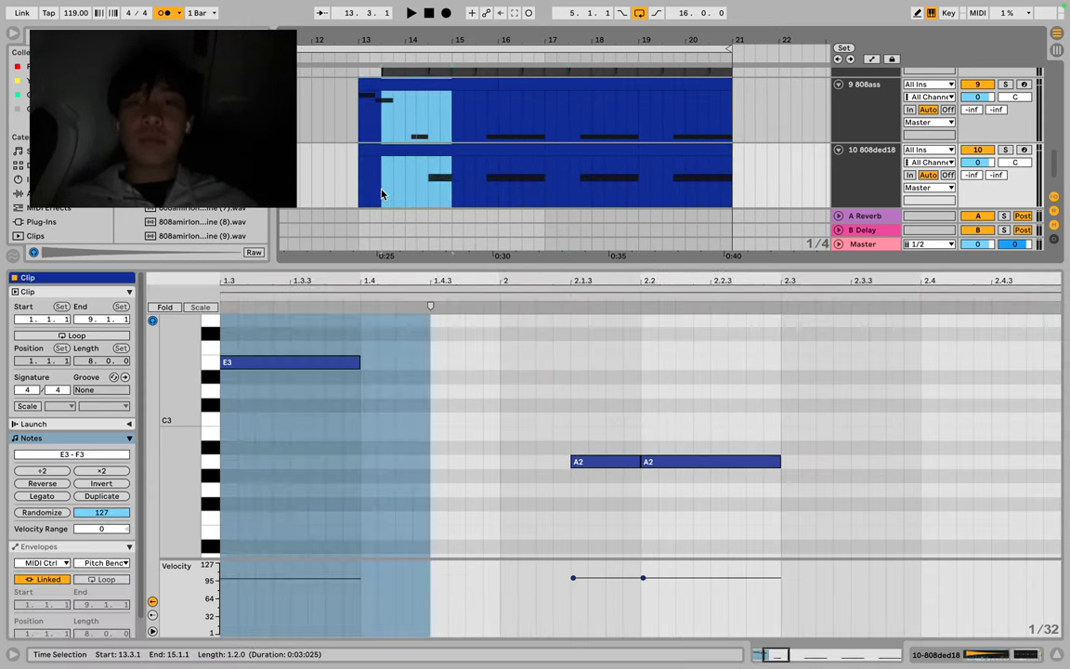
key("Right")
key("Right")
key("Right")
key("space")
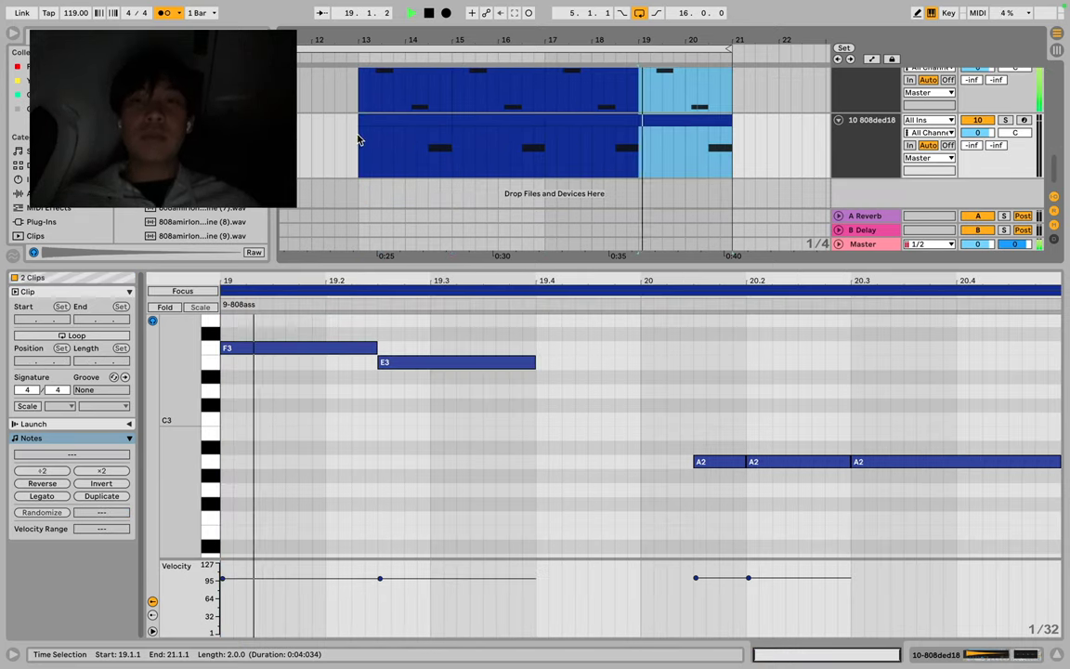
Replace the sample on track 10 with 808off.wav and play the section with it.
scroll(538, 148, "up", 2)
left_click_drag(537, 257, 529, 591)
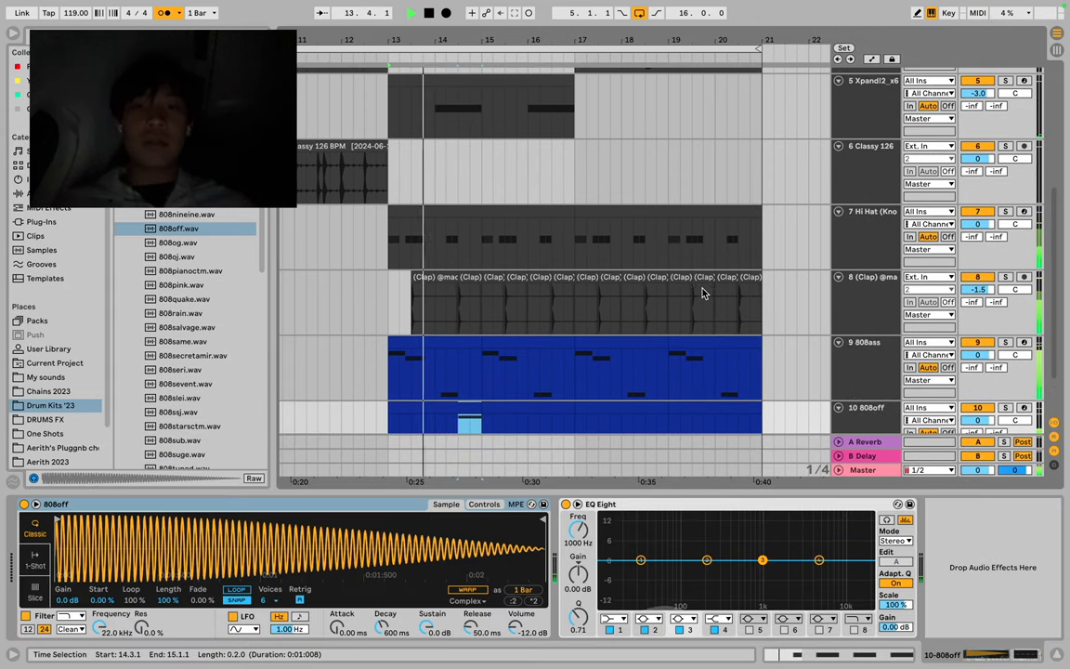
scroll(703, 293, "down", 2)
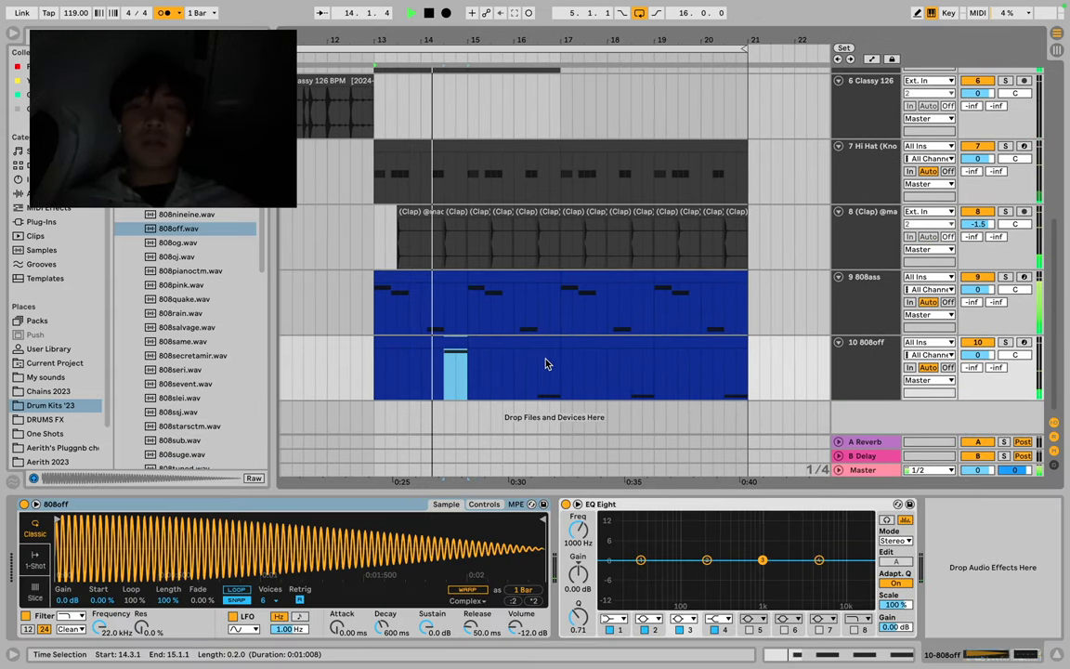
left_click(710, 347)
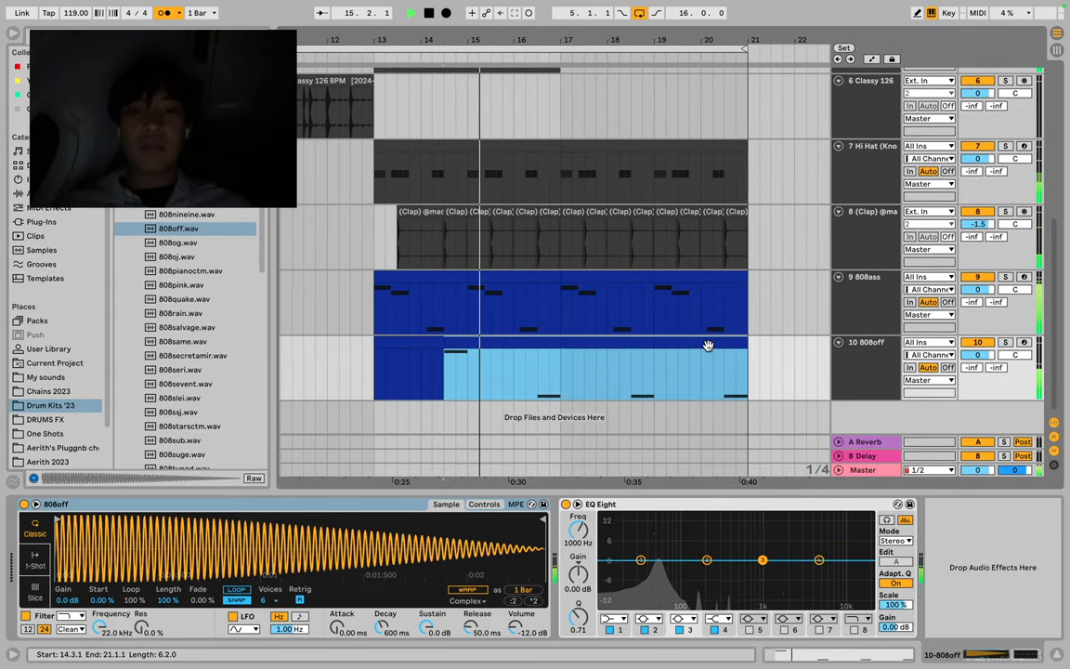
Transpose the 808off clip's A3 note down an octave to A2 and move it to start at 1.4.1.
double_click(492, 344)
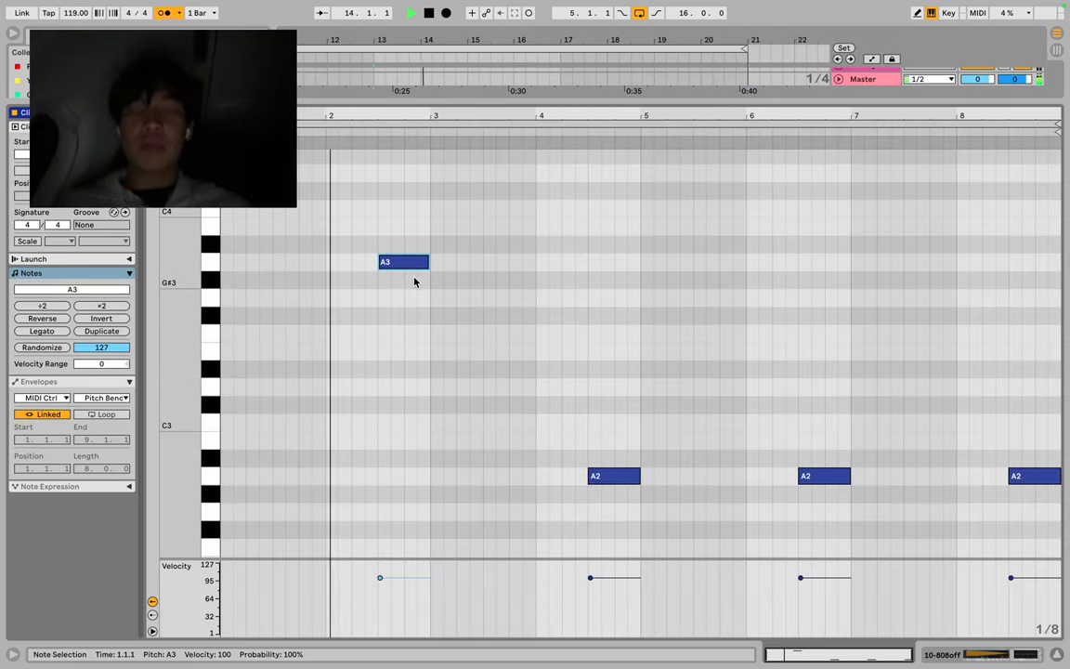
key("shift+Down")
key("Left")
key("Left")
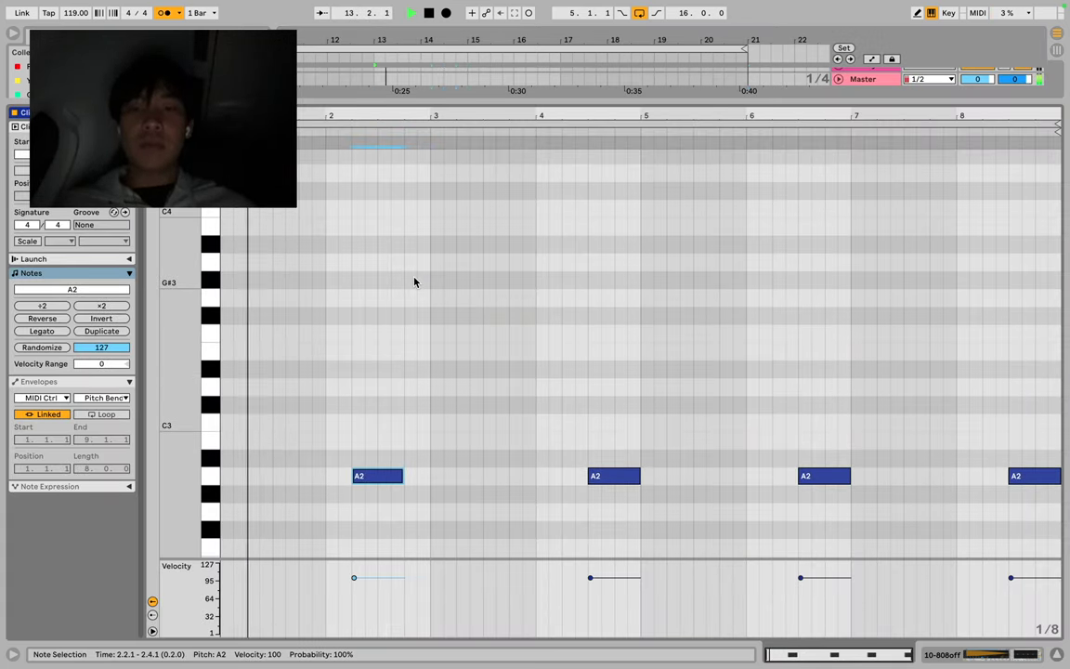
key("Left")
key("Left")
key("Left")
key("Left")
key("b")
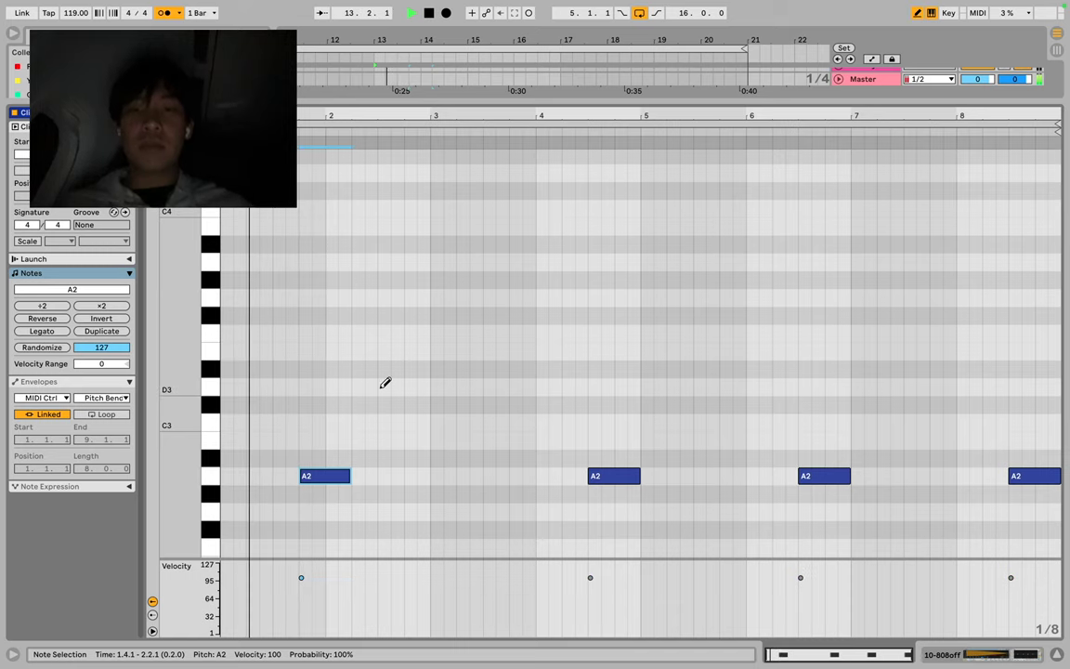
mouse_move(349, 474)
left_mouse_down()
mouse_move(325, 474)
mouse_move(349, 476)
left_mouse_up()
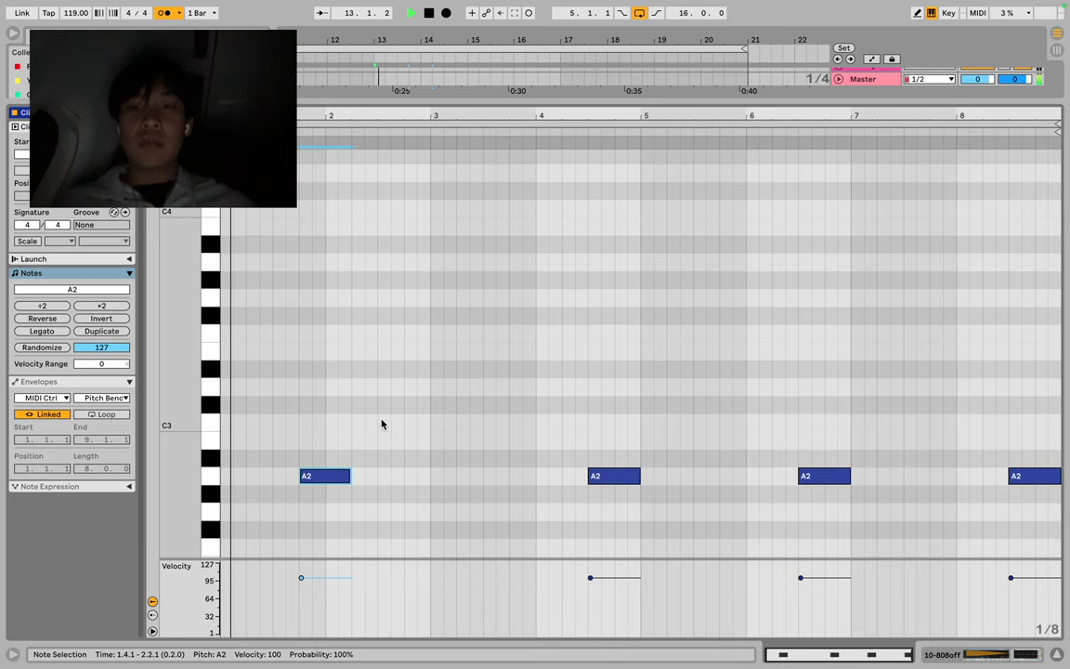
Shorten the 808off clip's A2 note at 1.4.1 to end at 2.1.3.
scroll(381, 423, "down", 1)
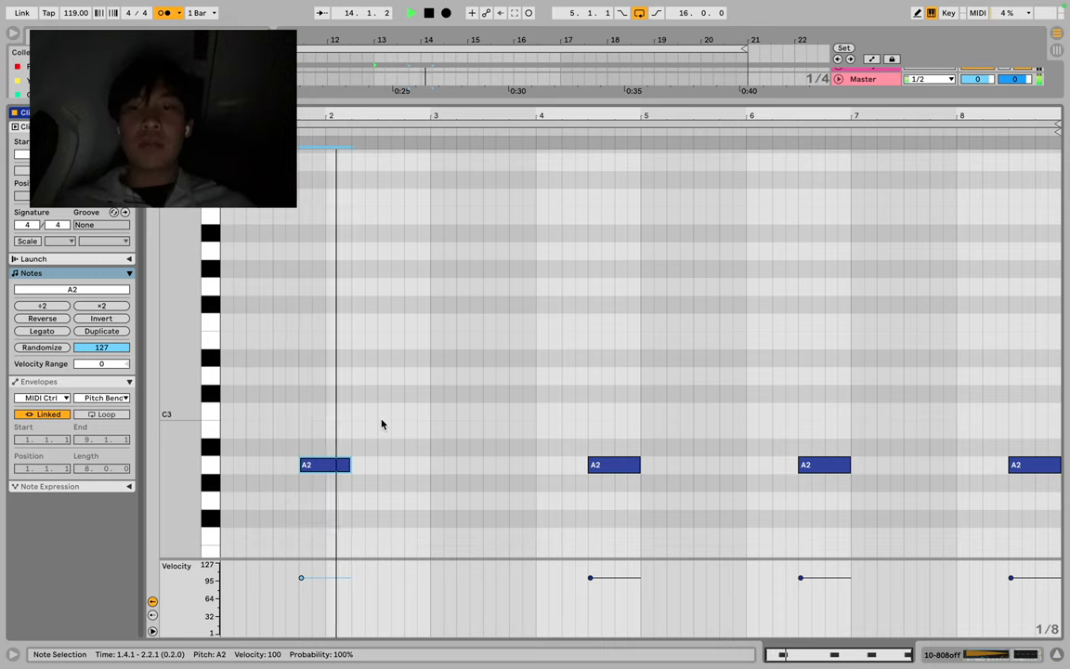
key("shift+Left")
left_click(351, 453)
key("b")
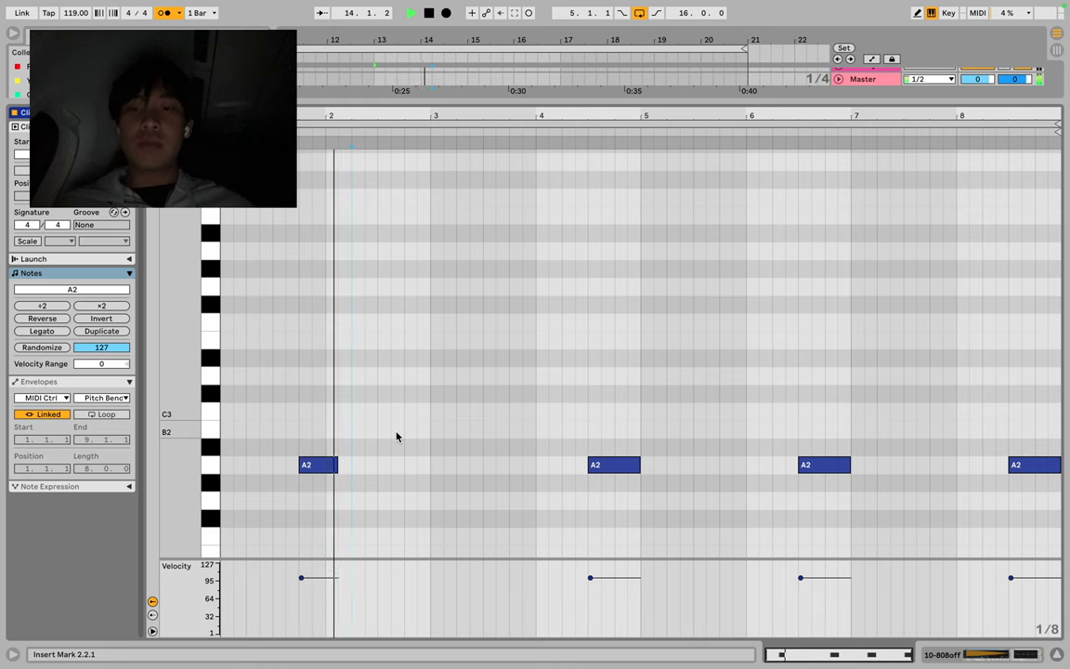
Compare the two 808 tracks in the arrangement and add an A2 note from 2.3.1 to 3.1.1 in the 808off clip.
key("super+alt+e")
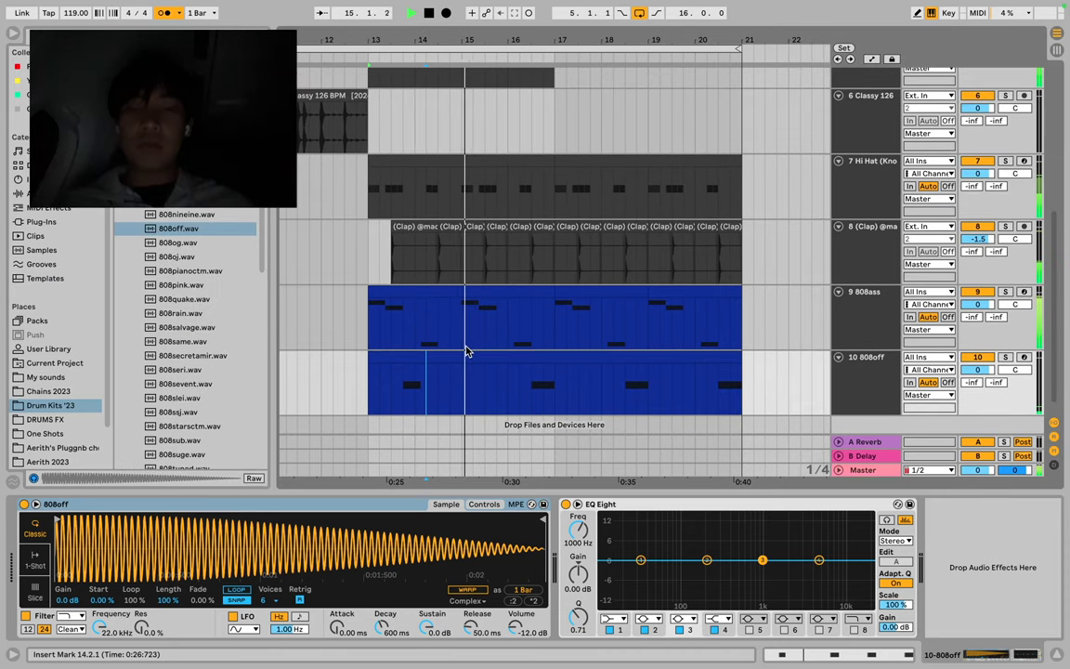
key("plus")
key("plus")
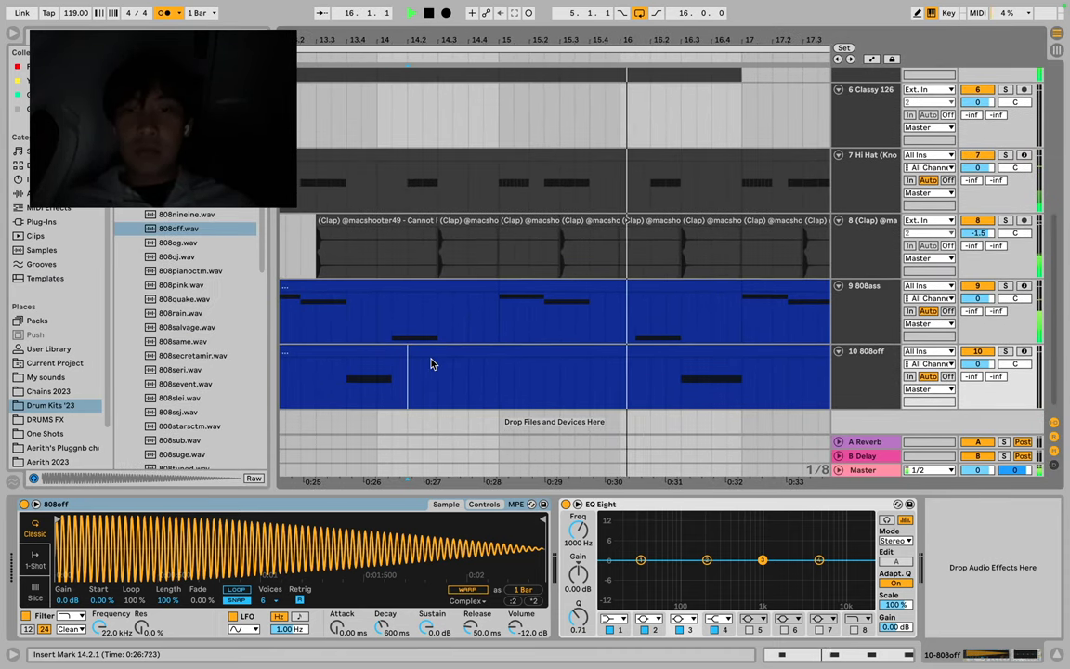
key("super+alt+e")
key("b")
left_click(388, 463)
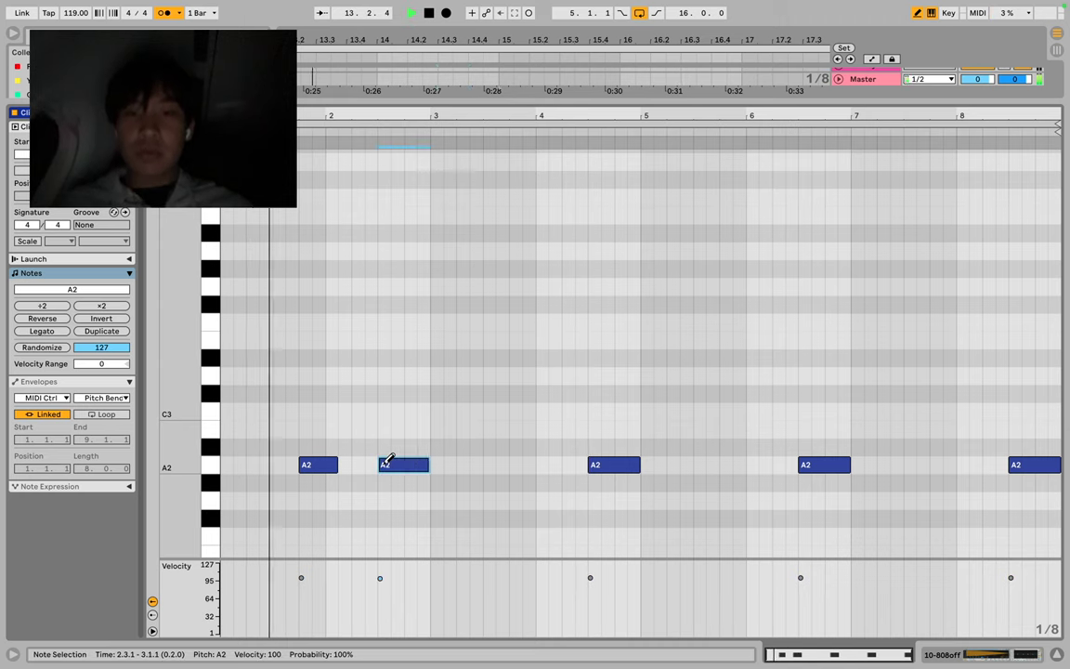
key("b")
left_click(430, 407)
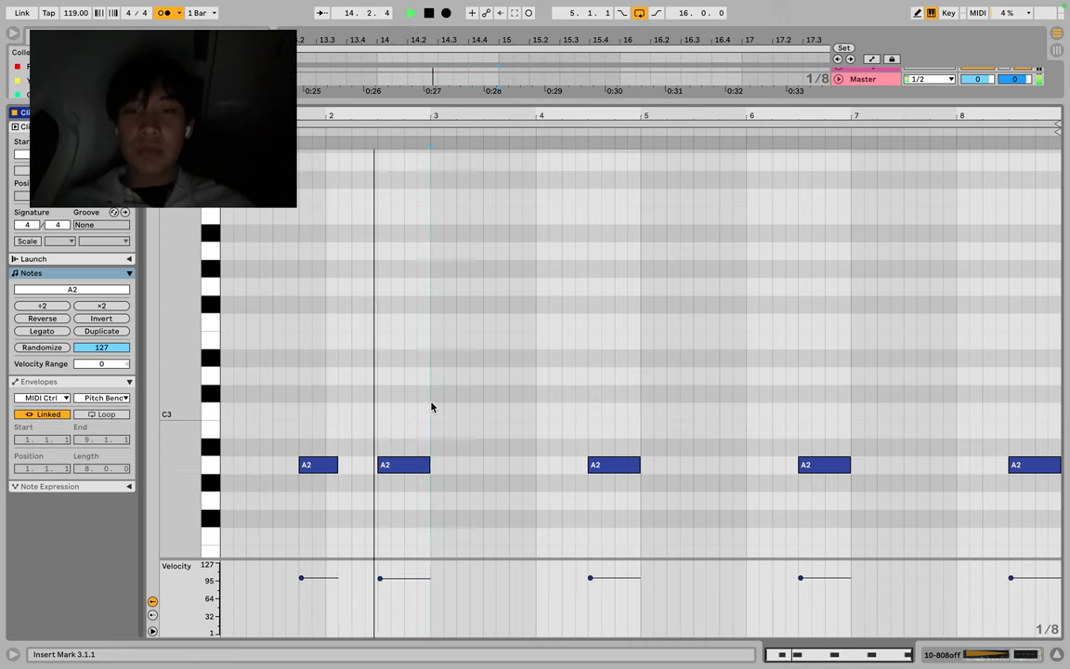
Duplicate the first two bars of the 808off clip along track 10 until the copies reach 21.1.1.
key("super+alt+e")
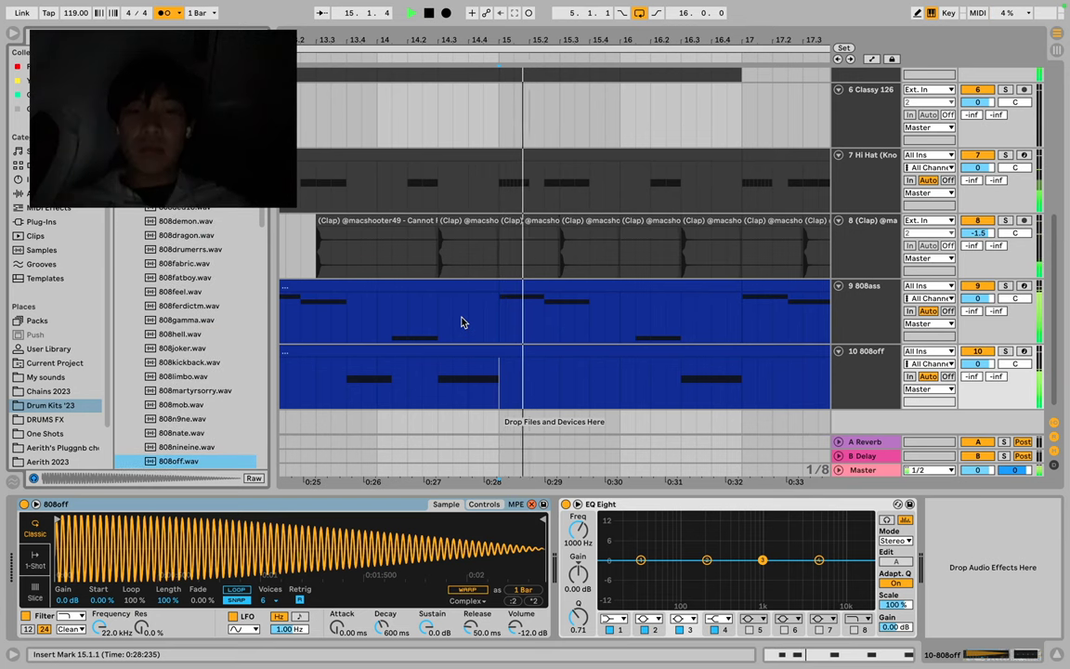
left_click(485, 377)
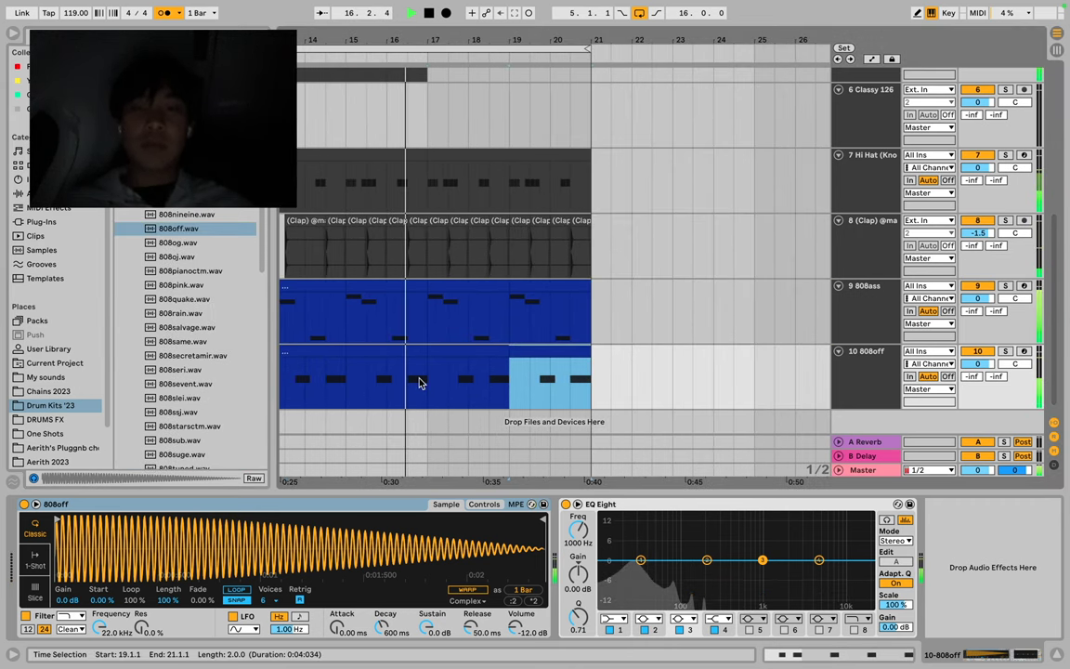
Select the whole 808off clip on track 10 from 13.1.1 to 21.1.1 and listen to it with the other parts.
left_click(367, 351)
scroll(312, 309, "left", 2)
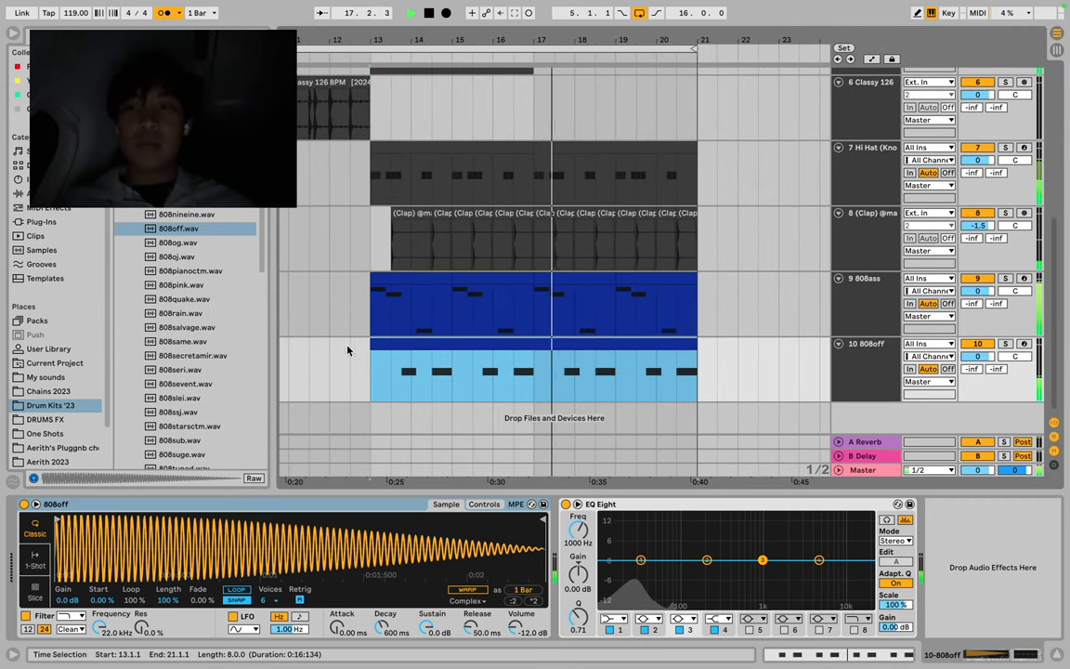
scroll(465, 304, "down", 1)
left_click(880, 365)
left_click(537, 343)
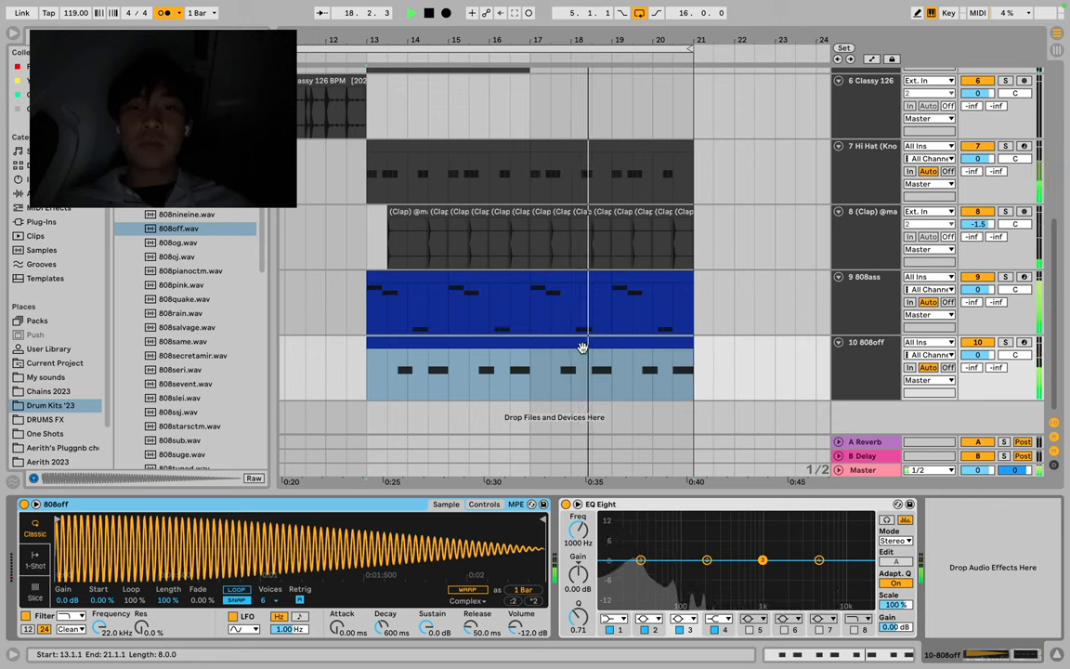
left_click(583, 345)
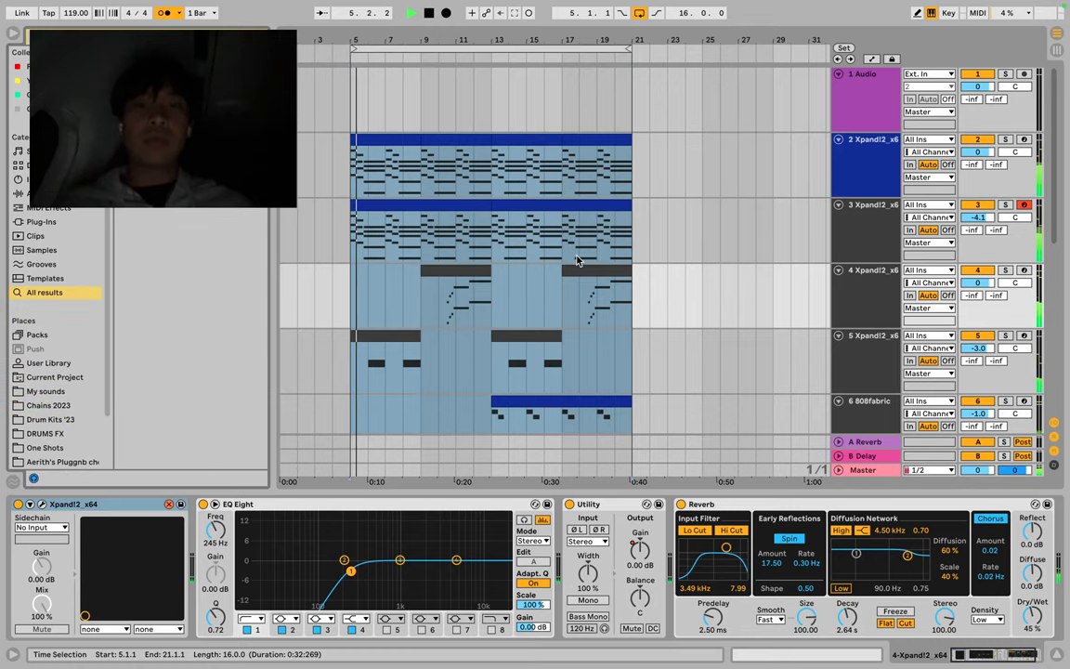
Play the beat and look through the arrangement, from the Xpand!2 tracks to the clap, kick, percussion and open hat tracks.
scroll(529, 223, "down", 2)
left_click(492, 178)
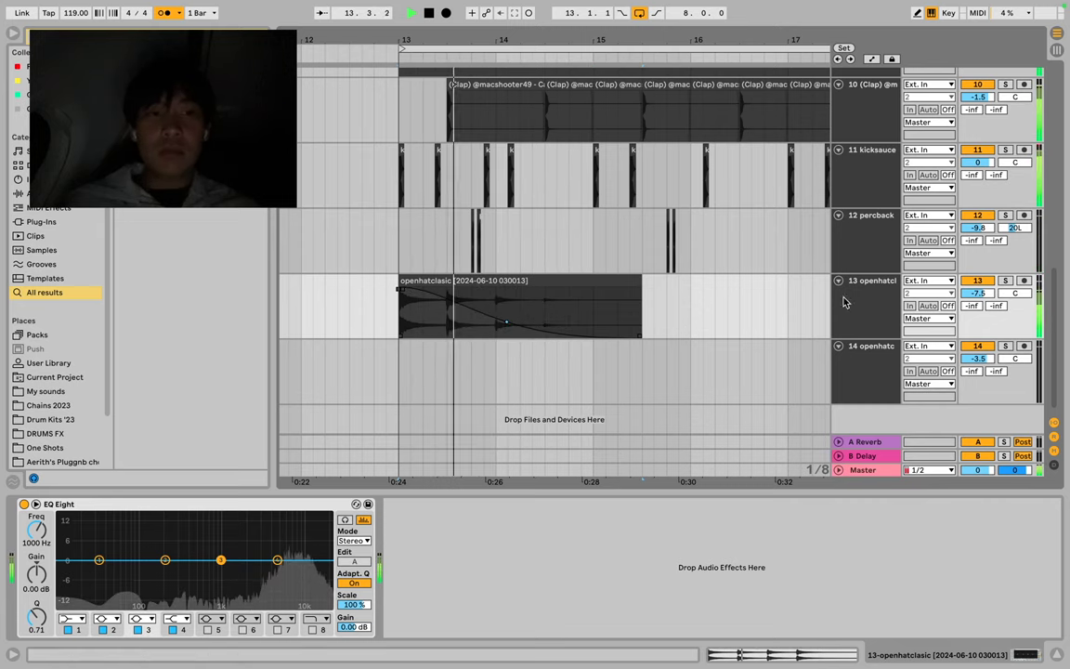
scroll(592, 301, "down", 5)
scroll(592, 301, "up", 1)
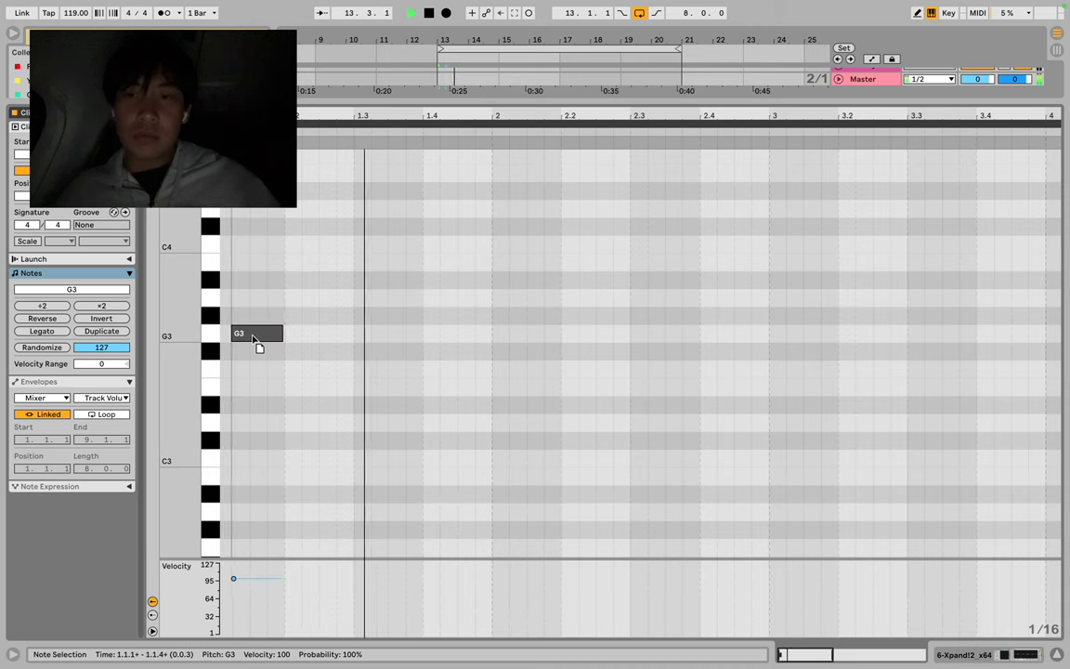
Nudge the first G3 note slightly earlier and add a short F#3 grace note from 1.1.1 to 1.1.2 in track 6's Xpand!2 clip.
left_click_drag(255, 340, 236, 335)
key("space")
double_click(229, 354)
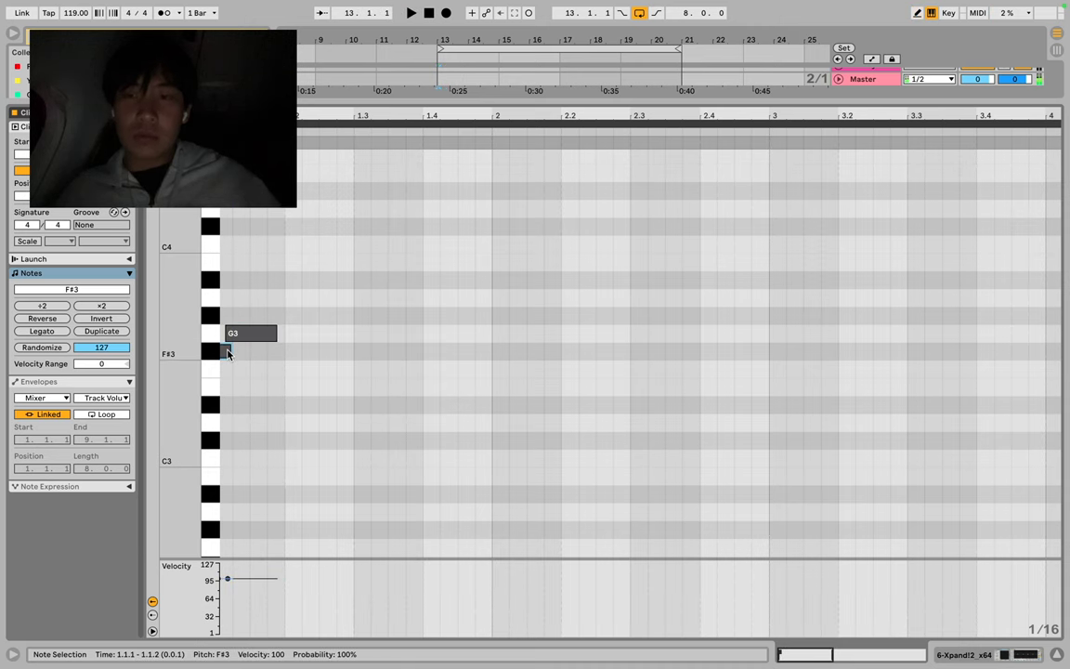
key("space")
scroll(287, 344, "up", 2)
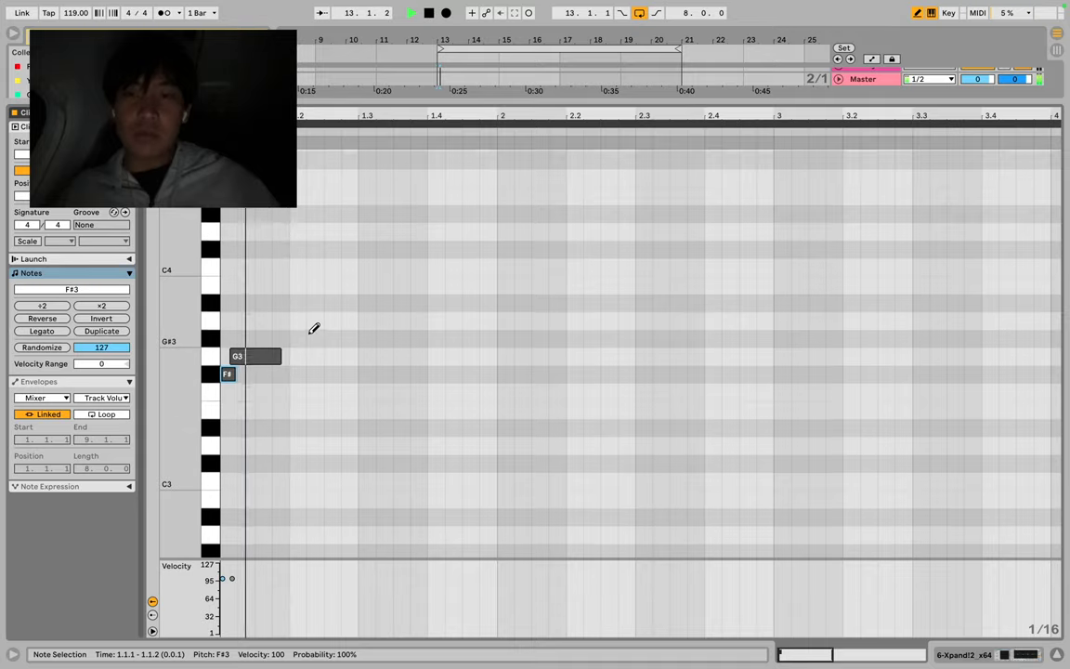
key("space")
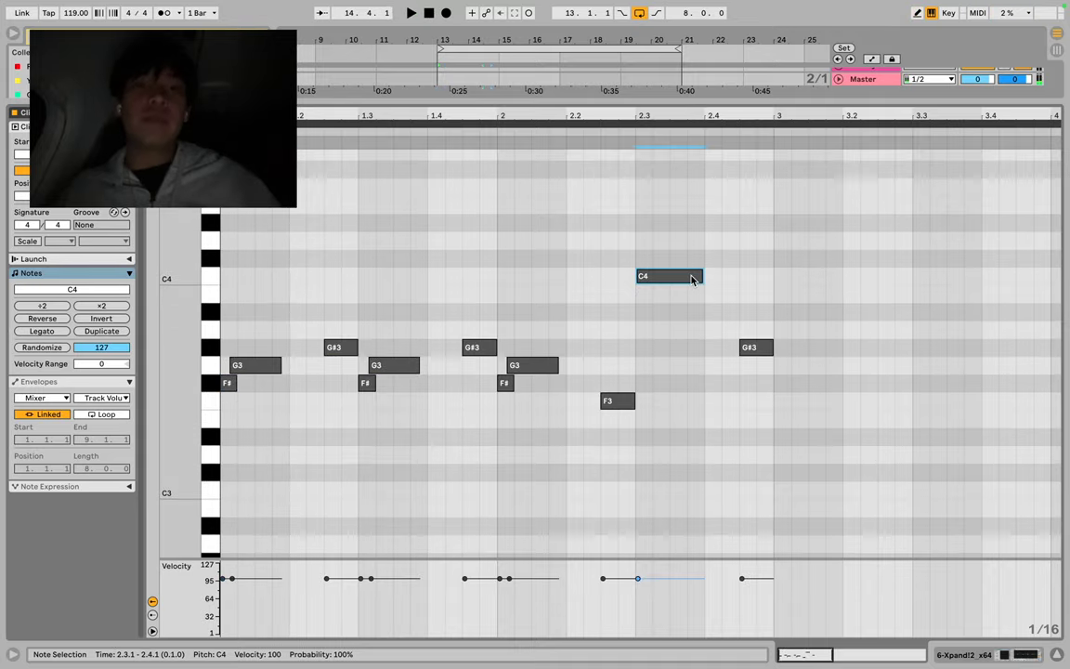
Play the track 6 melody against the 808s and drums and raise the C#4 note at 2.3.1.
key("space")
scroll(632, 208, "up", 2)
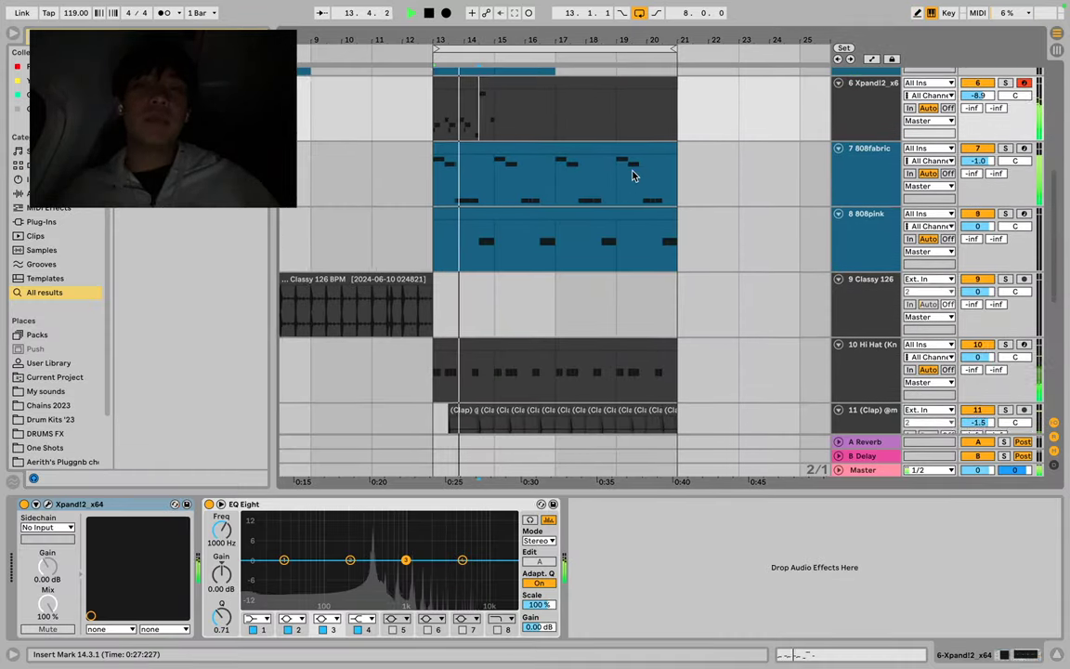
key("minus")
key("minus")
key("minus")
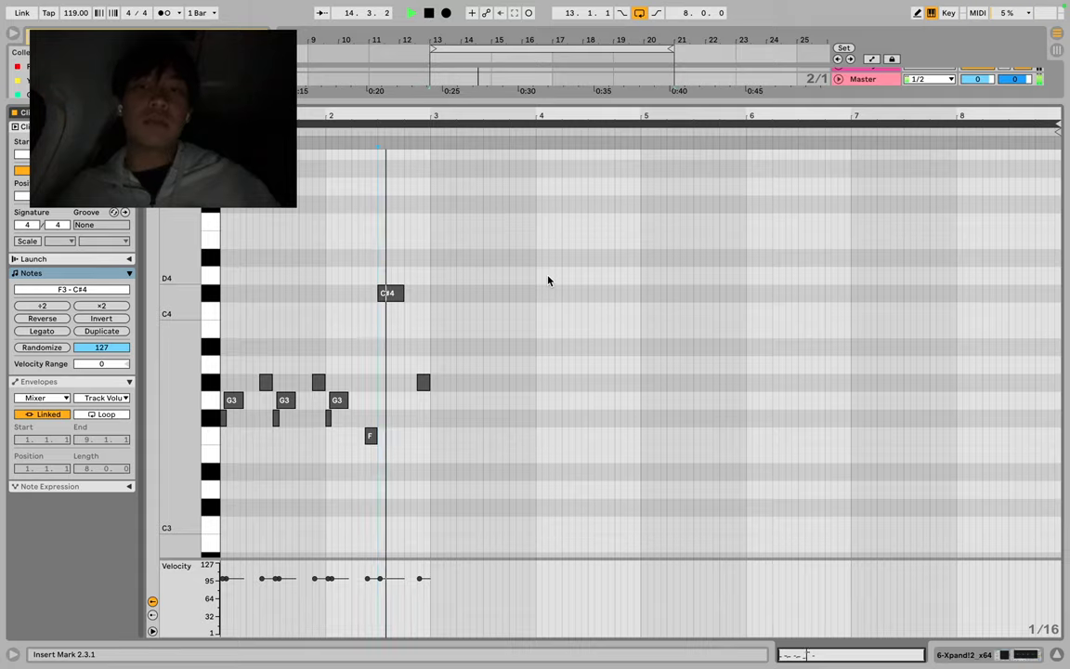
key("plus")
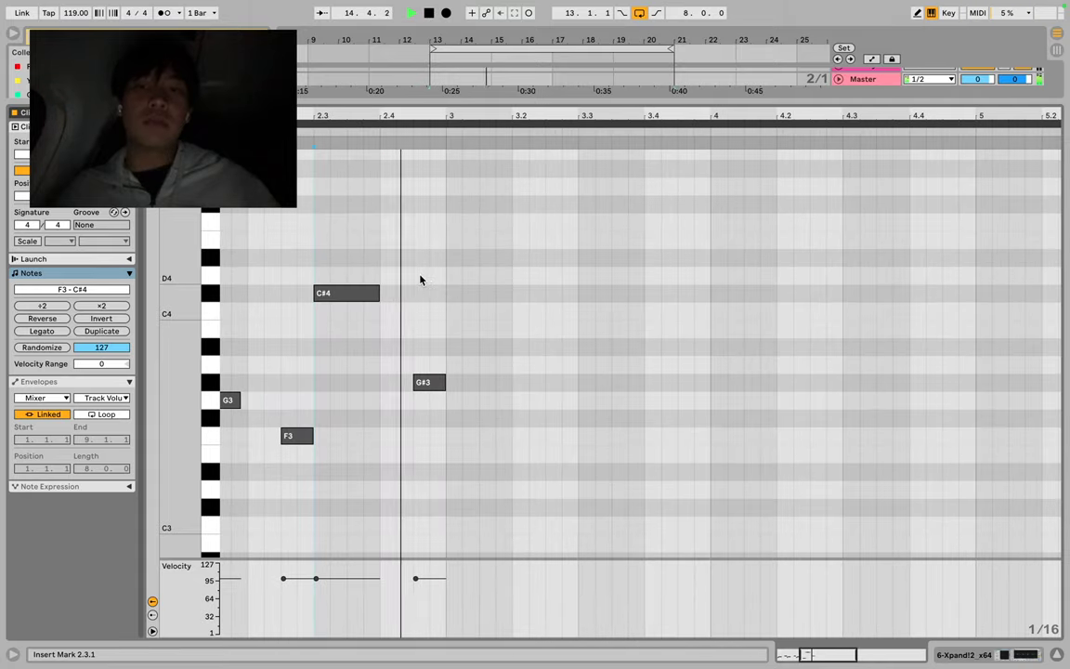
key("space")
left_click(354, 293)
key("Up")
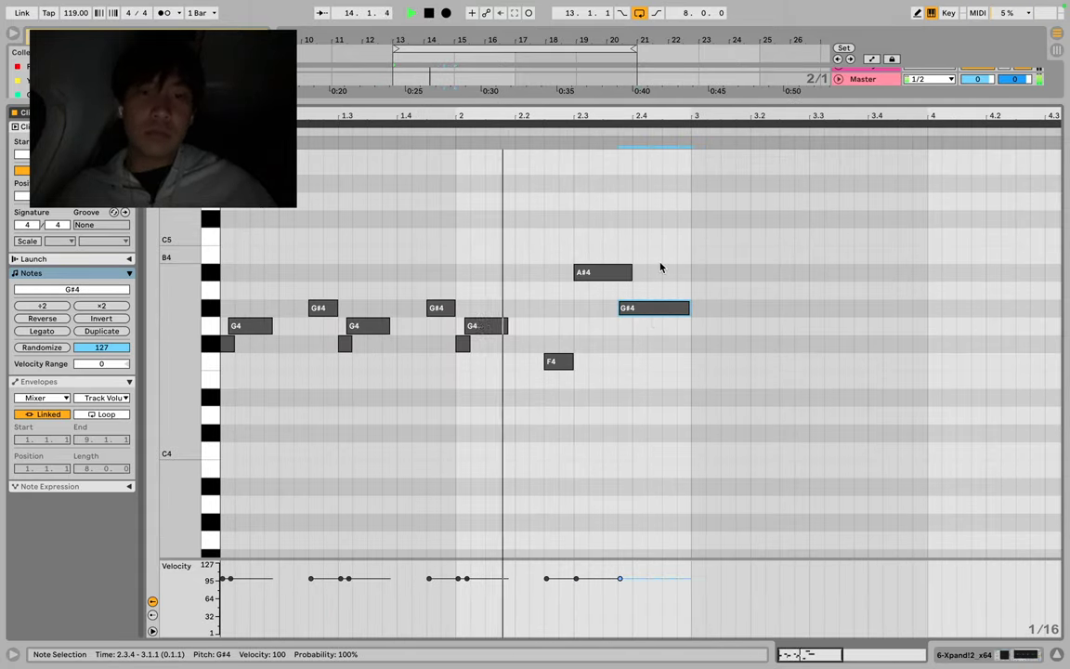
Duplicate the two-bar Xpand!2 melody along track 6 until the copies reach 21.1.1.
key("shift+Tab")
key("super+alt+e")
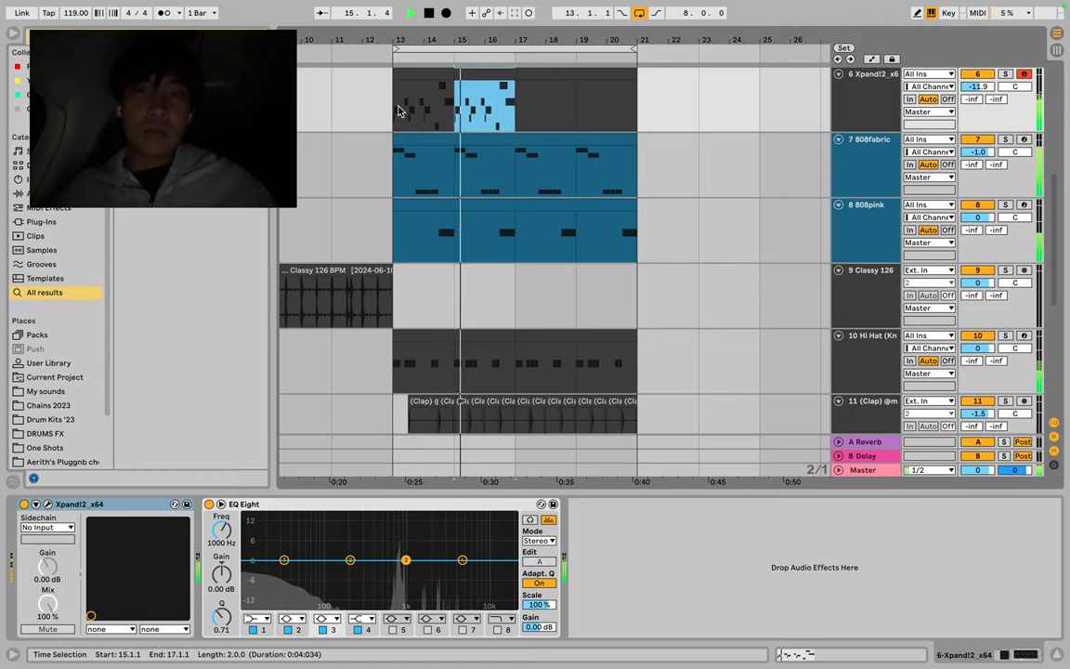
key("super+d")
key("super+d")
left_click(438, 79)
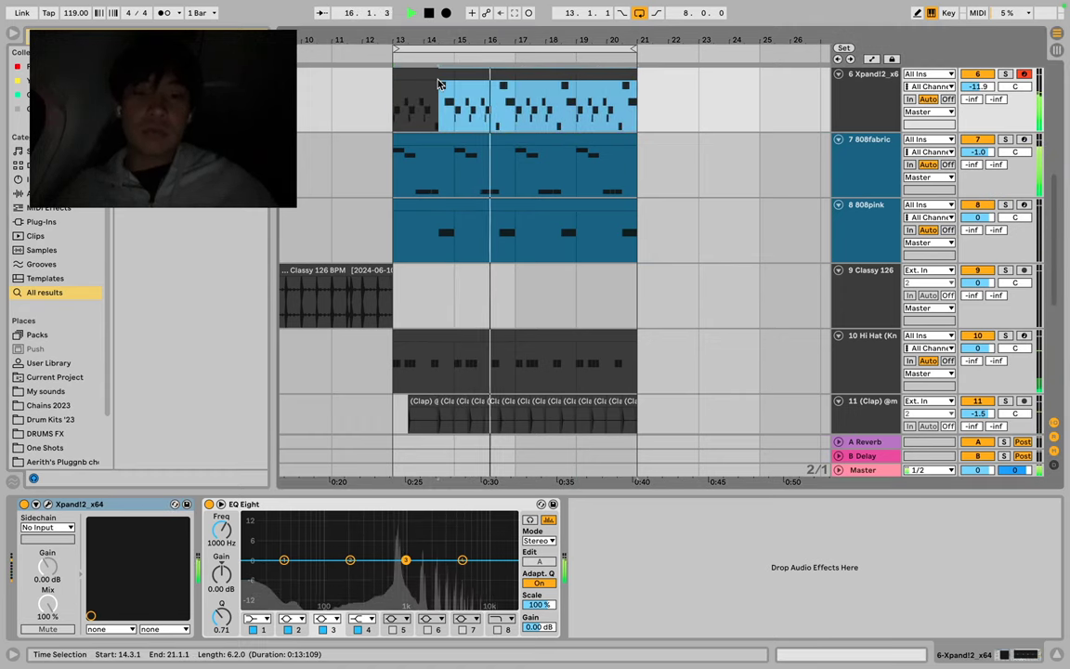
key("shift+Tab")
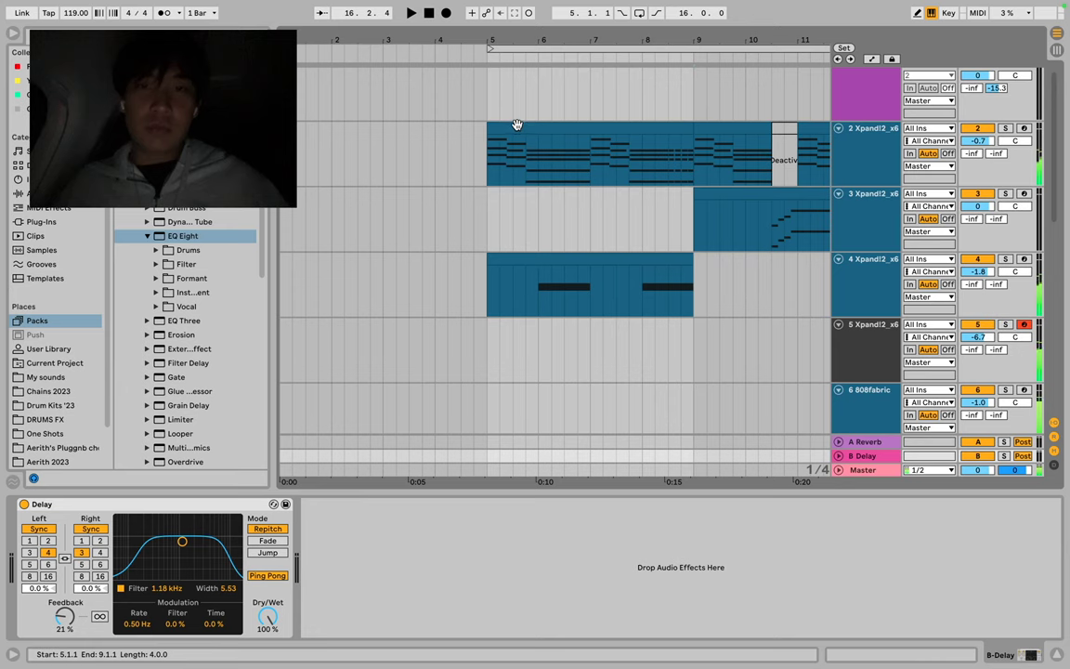
Play the arrangement from bar 5 with Follow enabled, review the melody, 808 and drum tracks, and stop playback past bar 21.
left_click(516, 126)
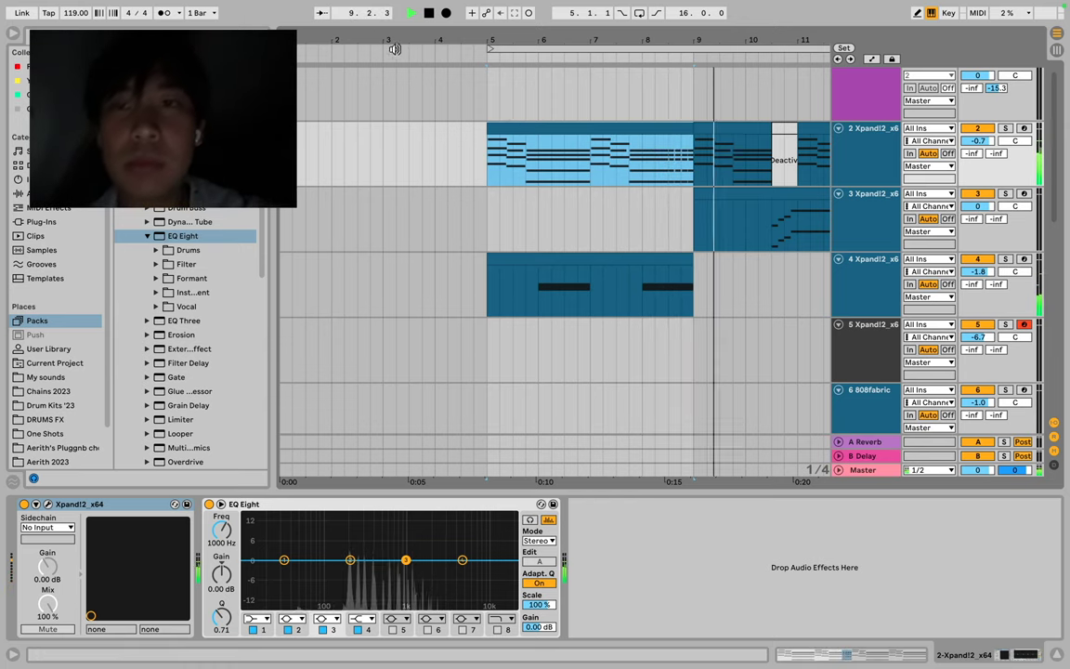
key("ctrl+shift+f")
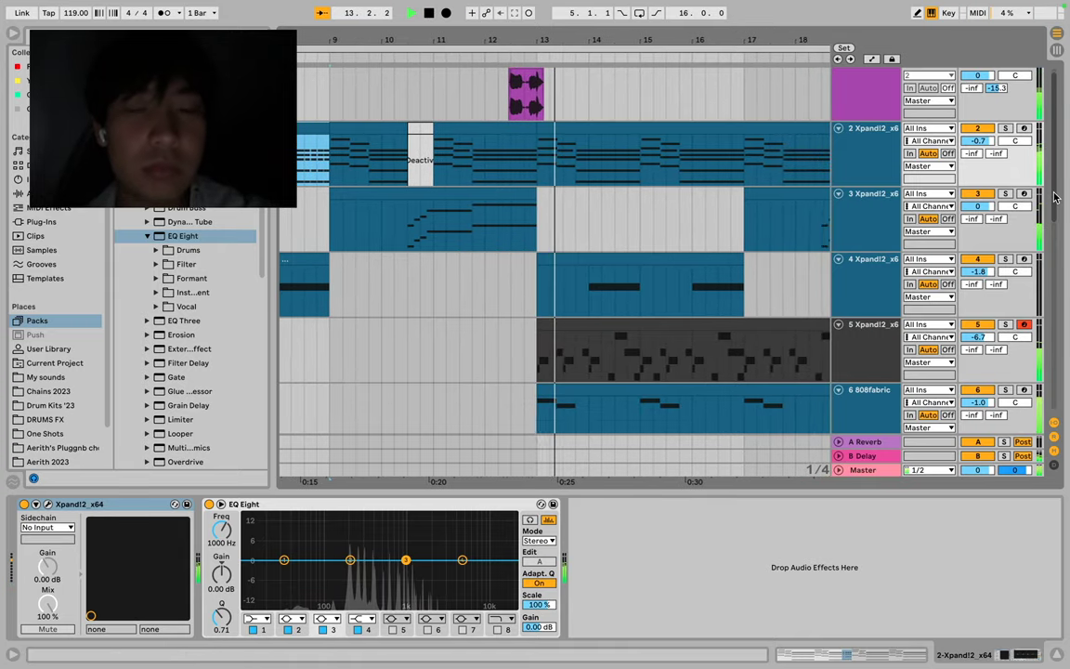
scroll(1053, 297, "down", 5)
scroll(1053, 297, "down", 5)
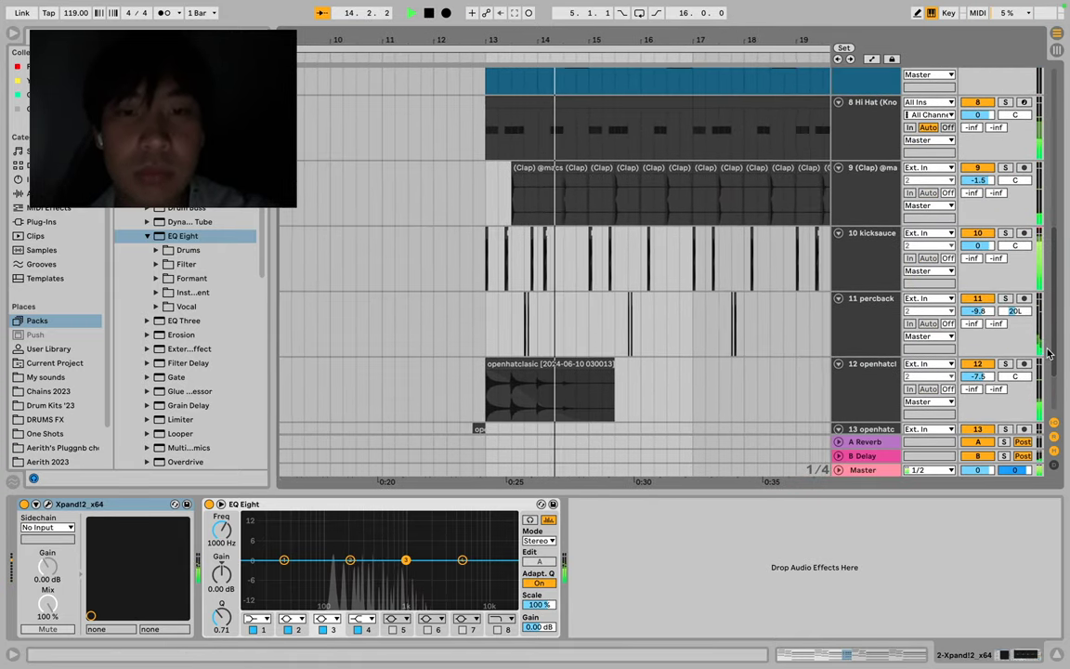
scroll(1050, 360, "down", 2)
scroll(1053, 353, "up", 3)
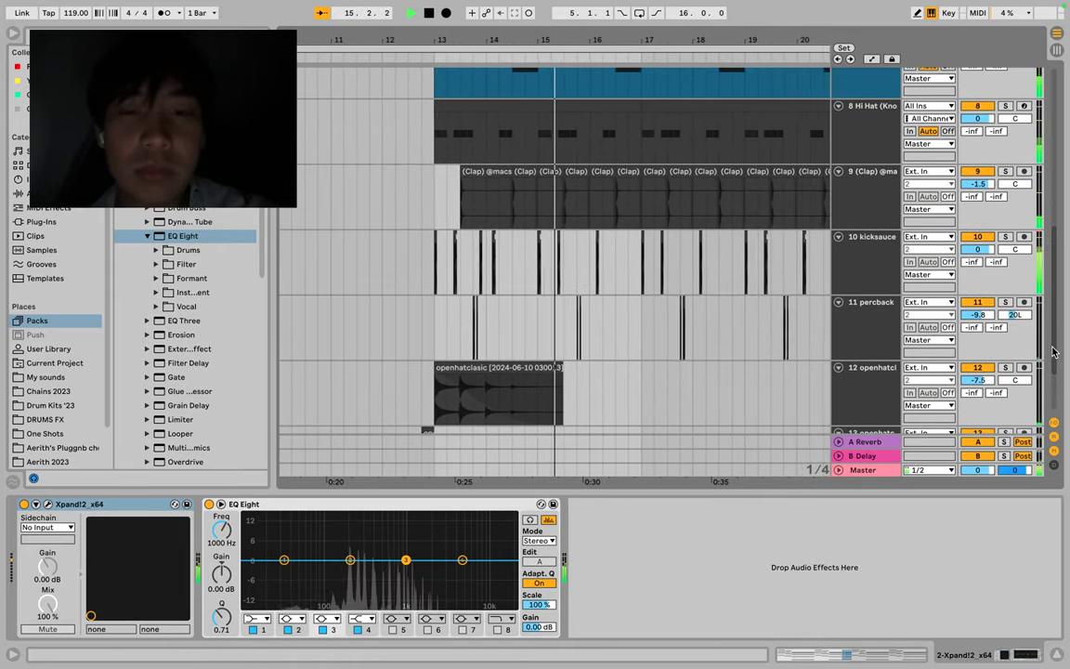
scroll(1051, 307, "up", 6)
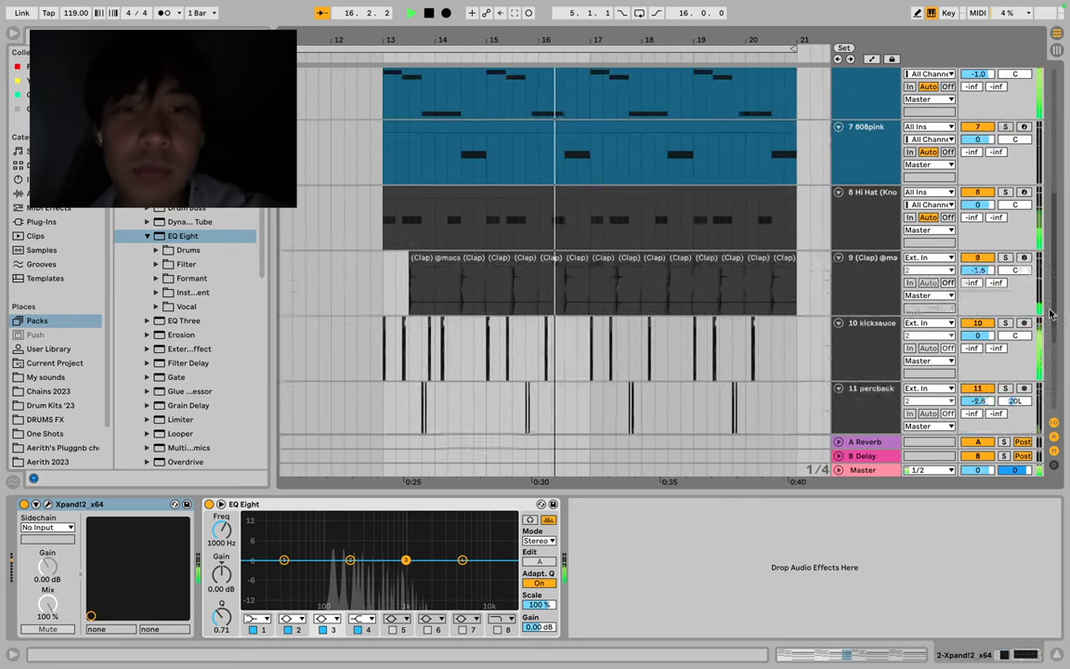
scroll(1045, 214, "up", 4)
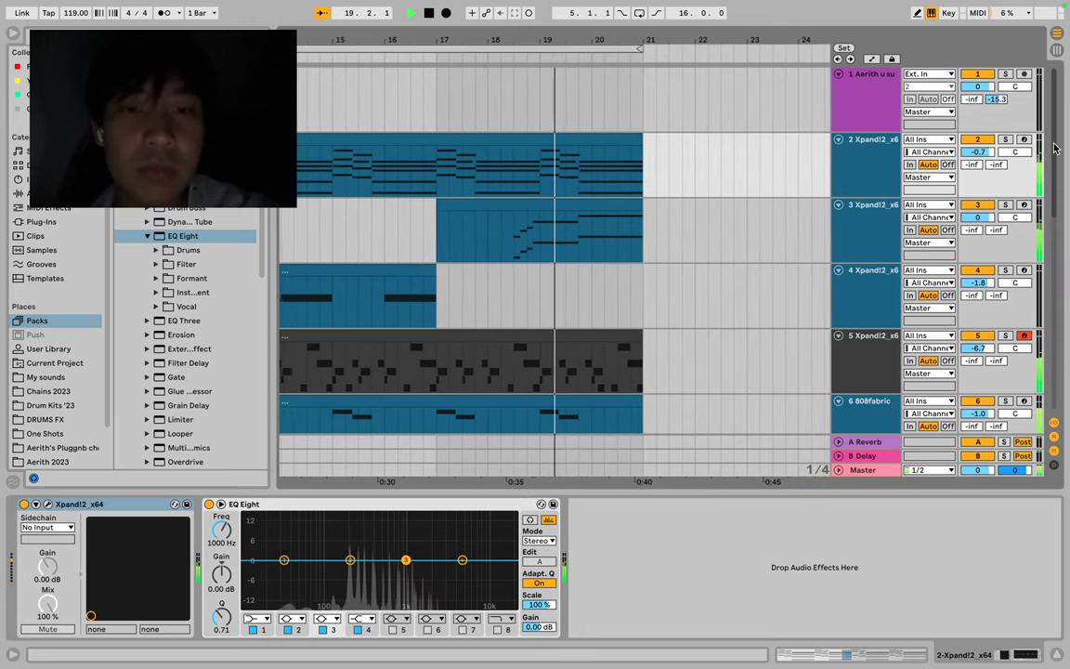
scroll(1054, 146, "down", 2)
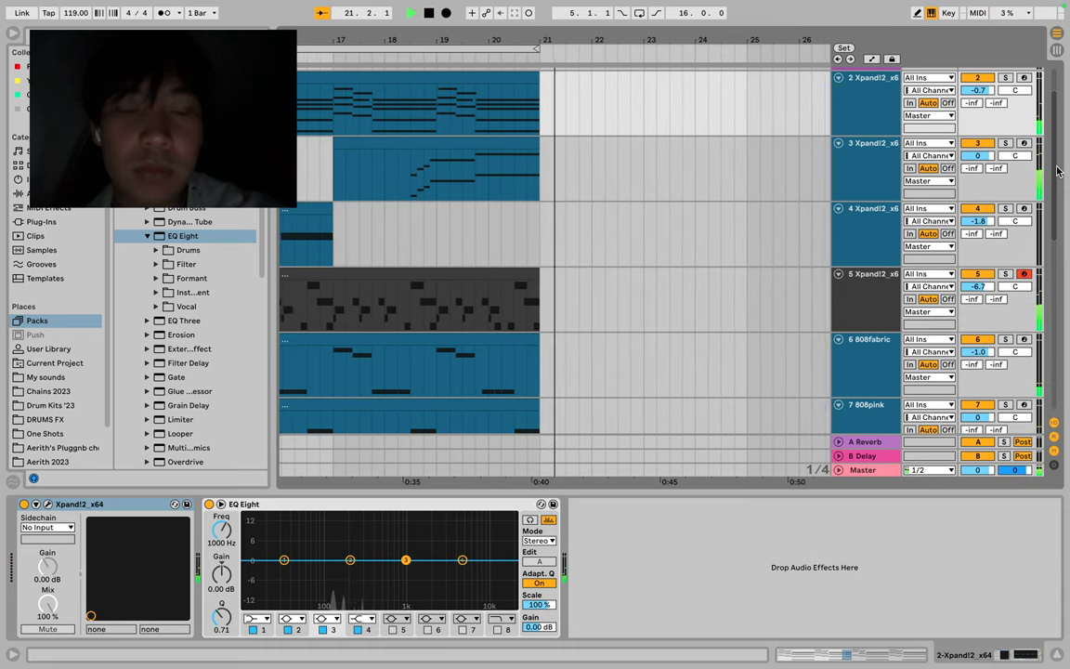
key("space")
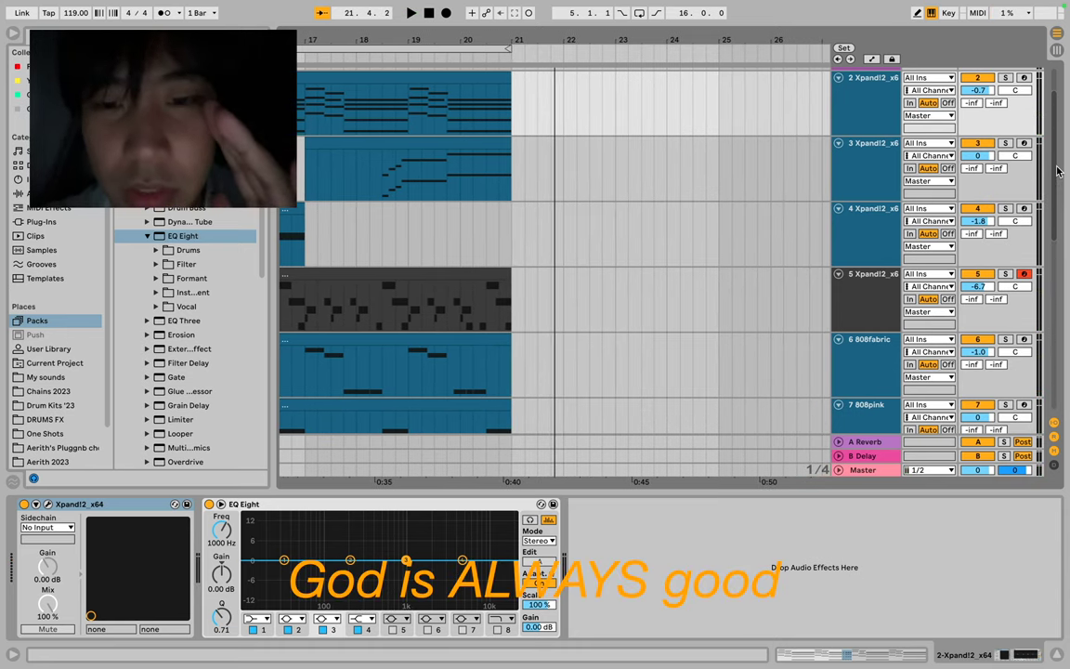